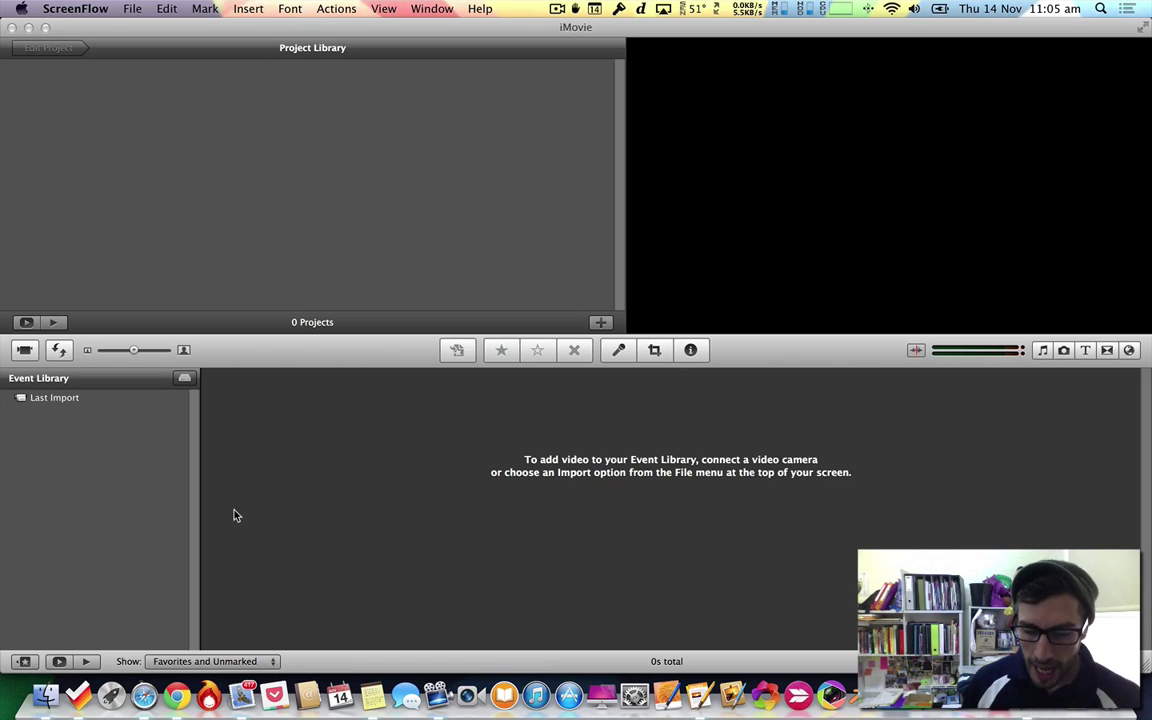
# - Open the iPhone import window in Manual mode with every clip unchecked
pyautogui.click(25, 350)
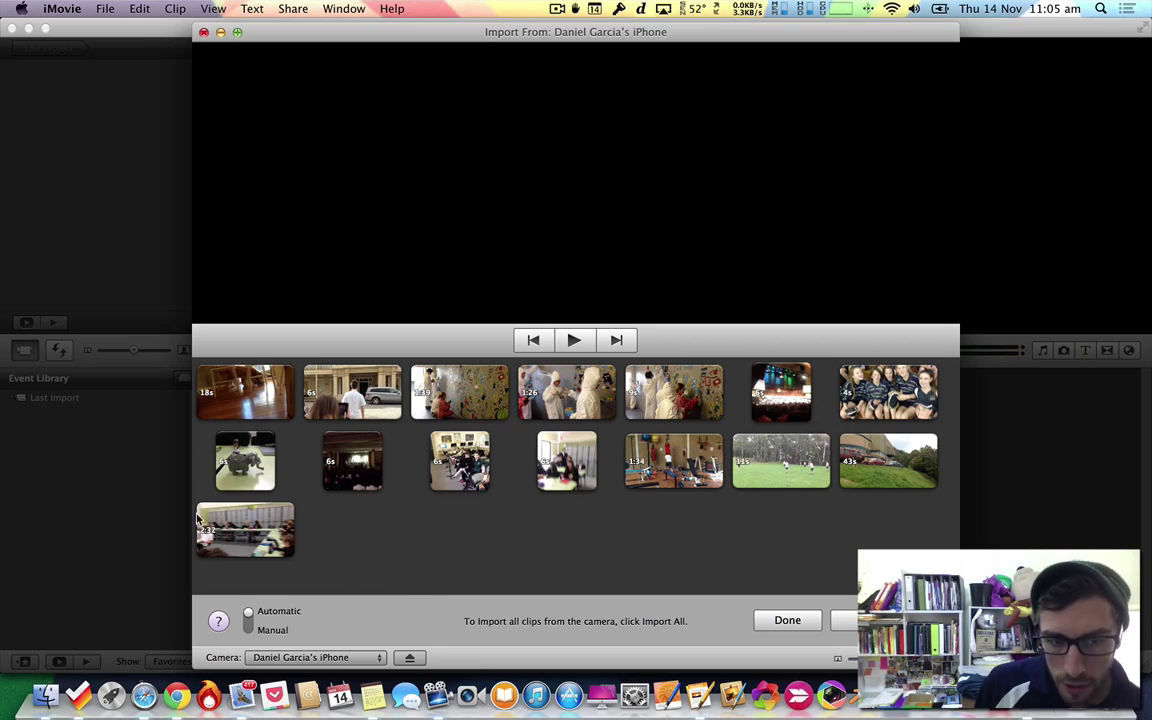
pyautogui.click(248, 628)
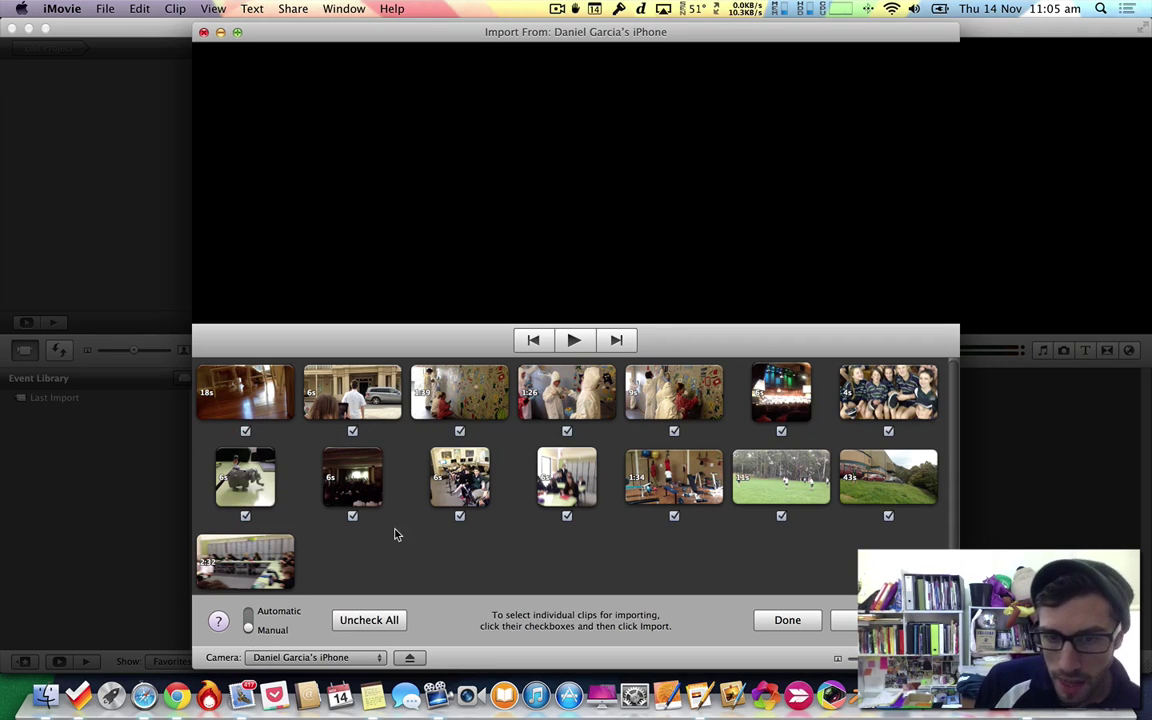
pyautogui.click(388, 621)
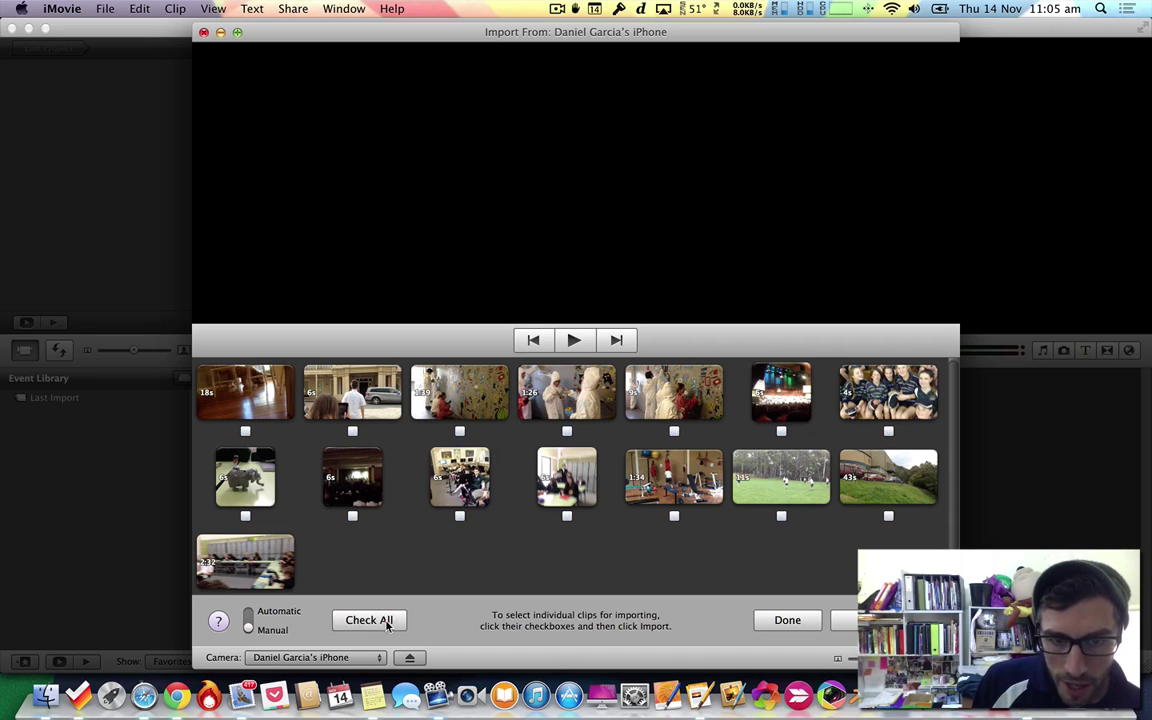
# - Tick the first, third and fourth clips and the 1:34 gym clip, then start importing
pyautogui.click(245, 431)
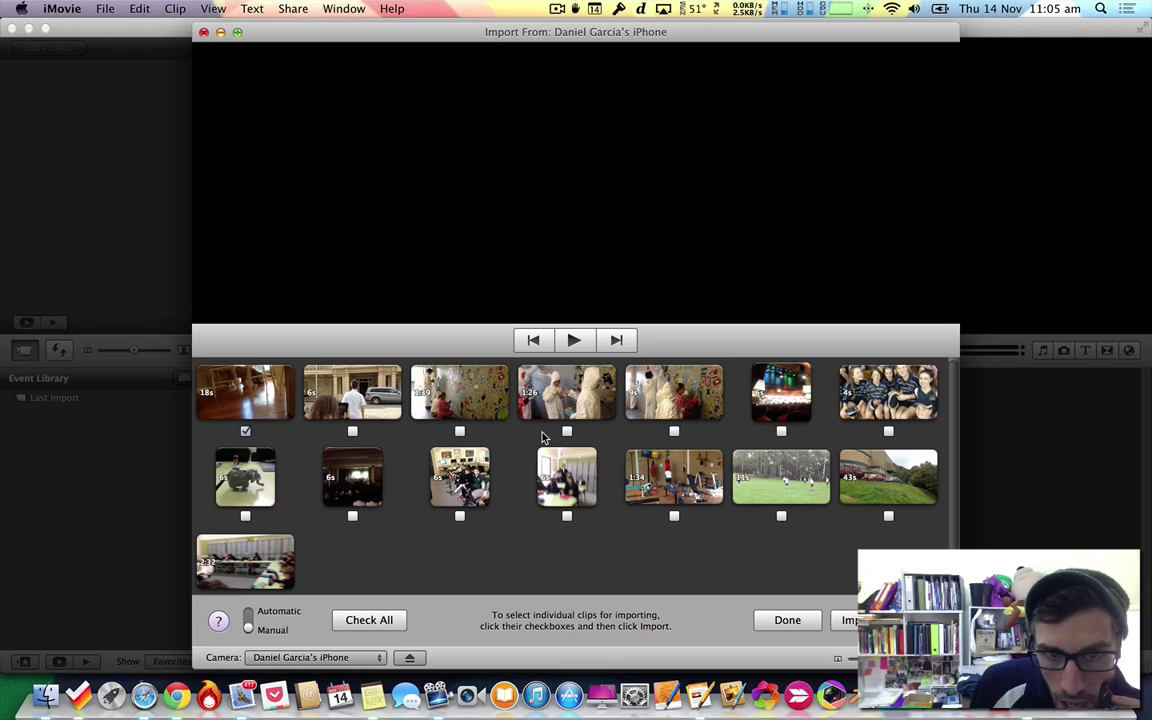
pyautogui.click(460, 431)
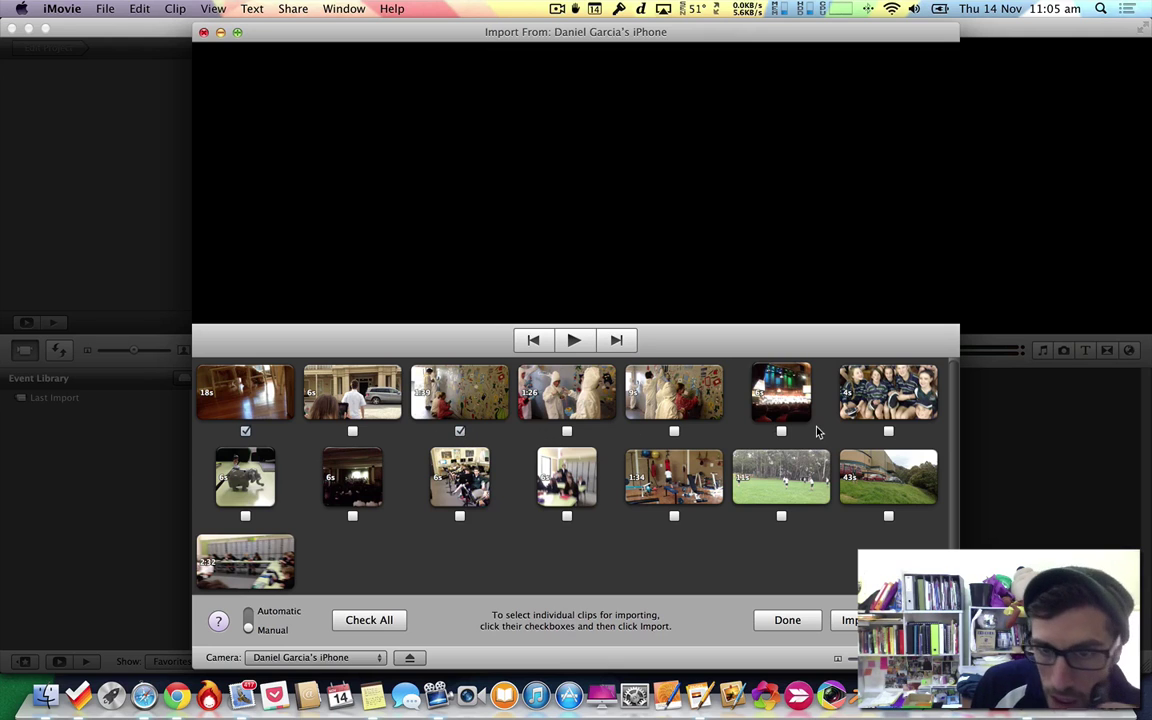
pyautogui.click(567, 431)
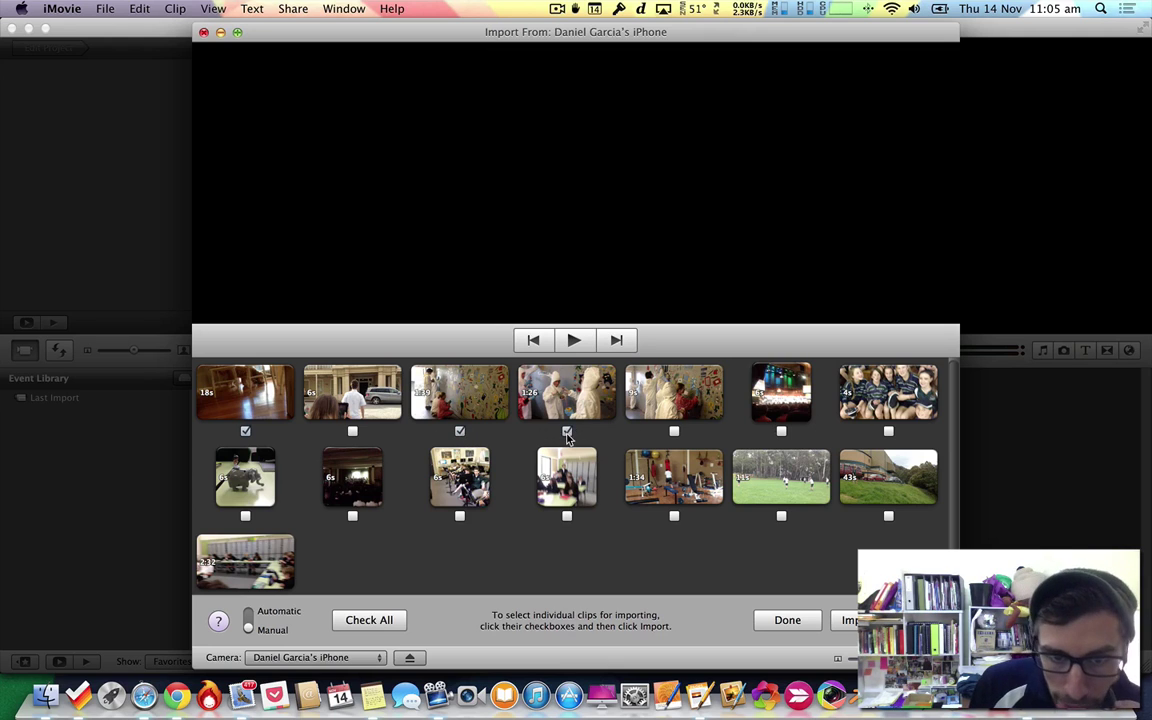
pyautogui.click(674, 516)
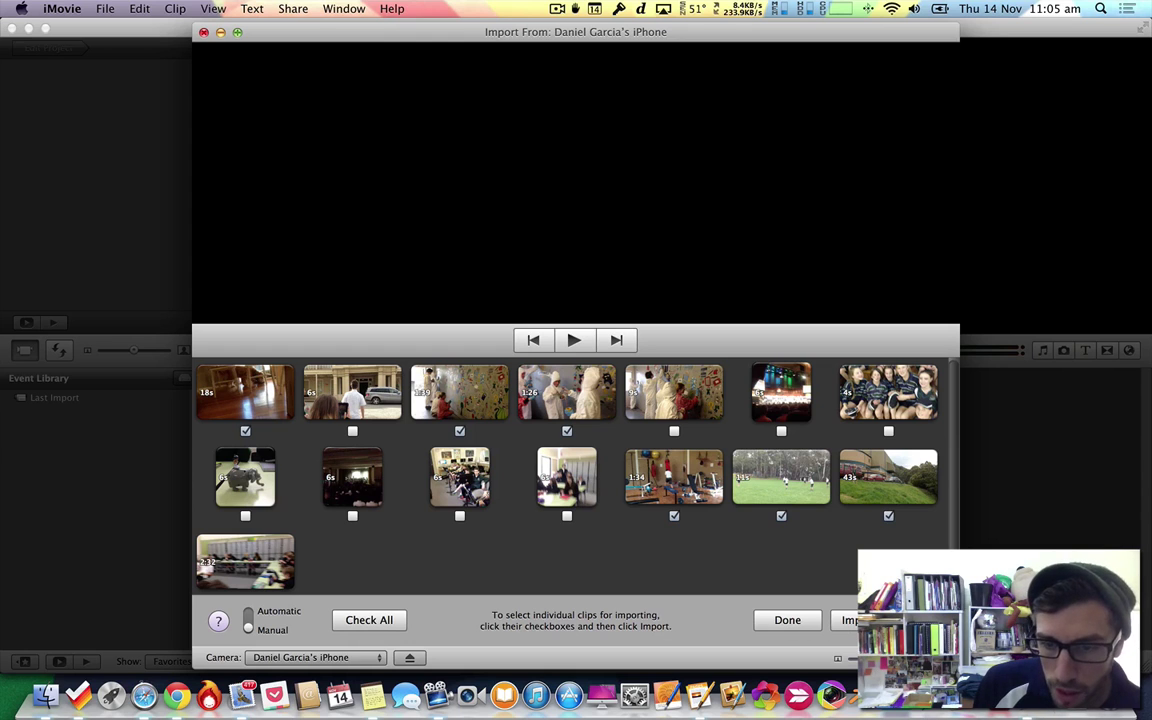
pyautogui.click(850, 620)
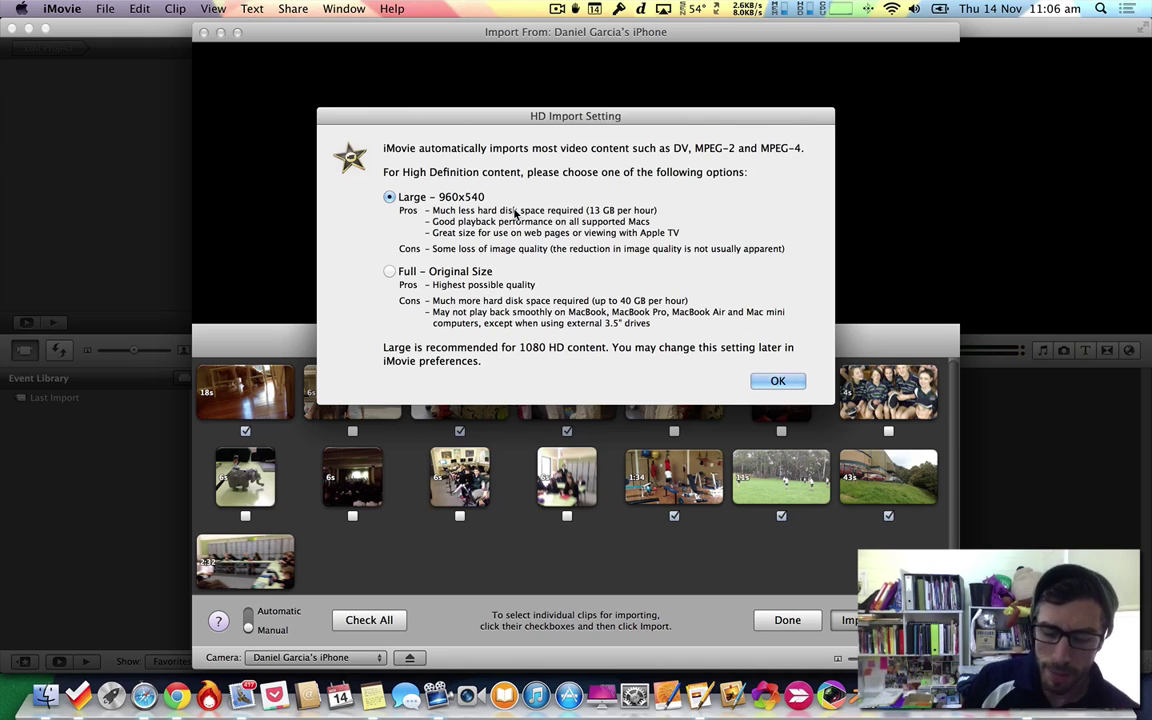
# - Keep Large 960x540 and Macintosh HD, name the new event 'iMovie', and import
pyautogui.click(786, 384)
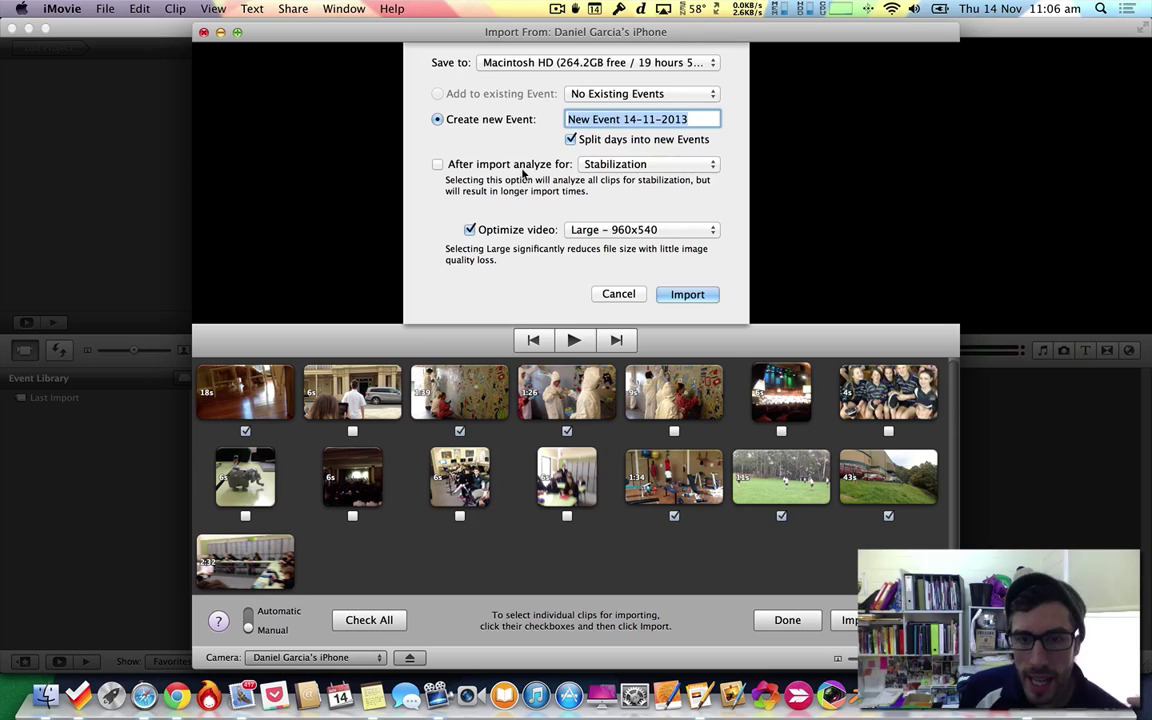
pyautogui.click(640, 64)
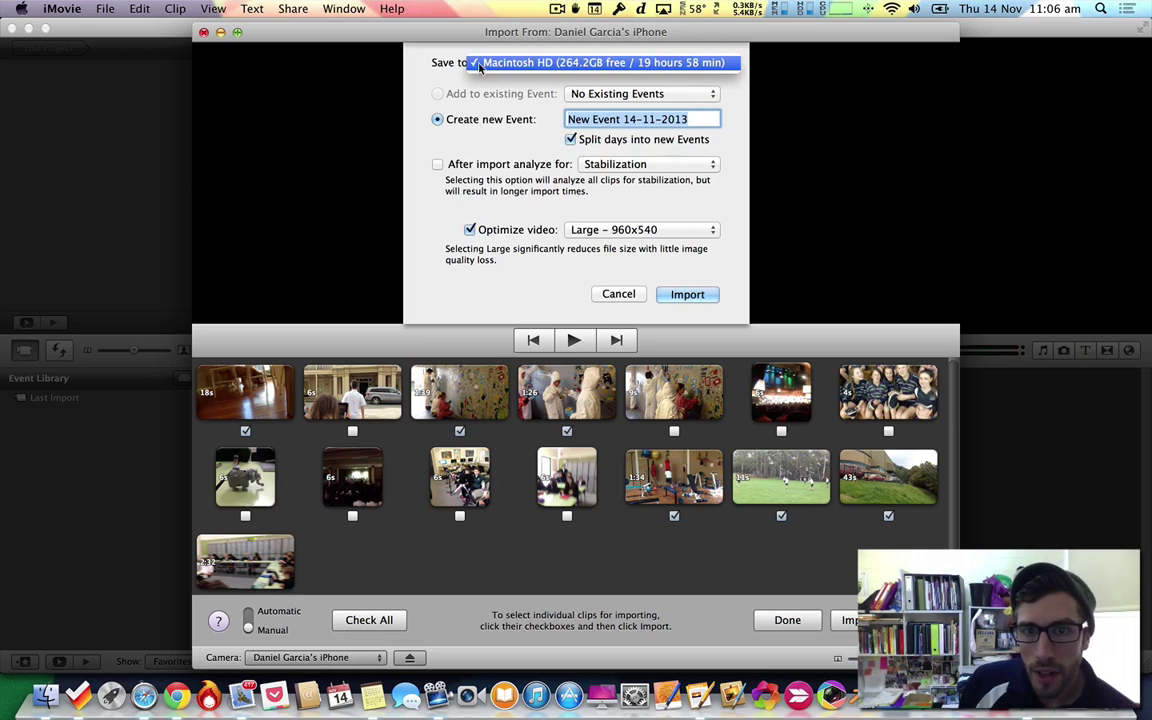
pyautogui.click(641, 66)
pyautogui.click(535, 66)
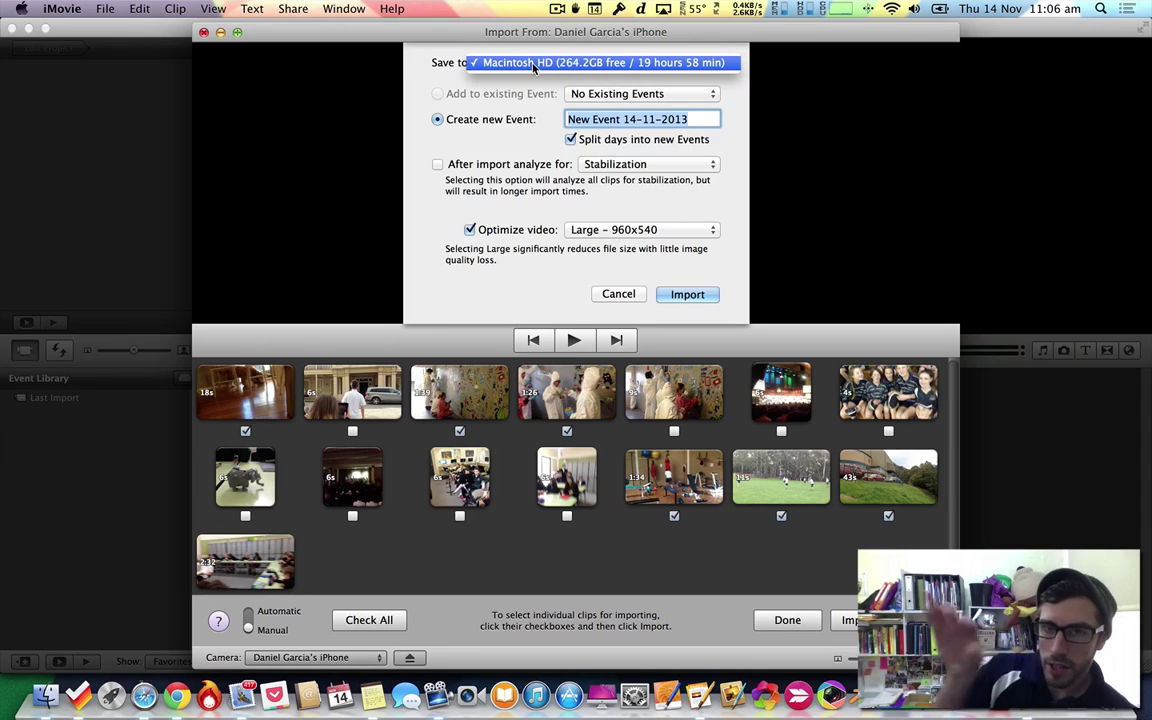
pyautogui.click(535, 66)
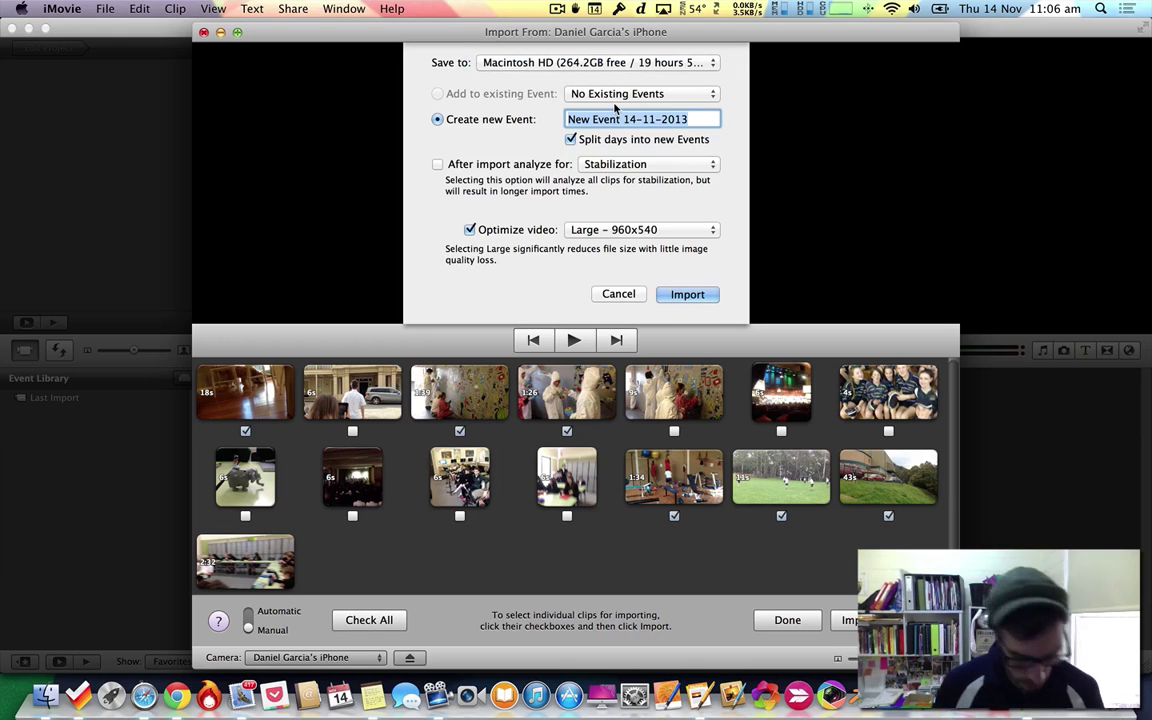
pyautogui.press('BackSpace')
pyautogui.write('iMovie')
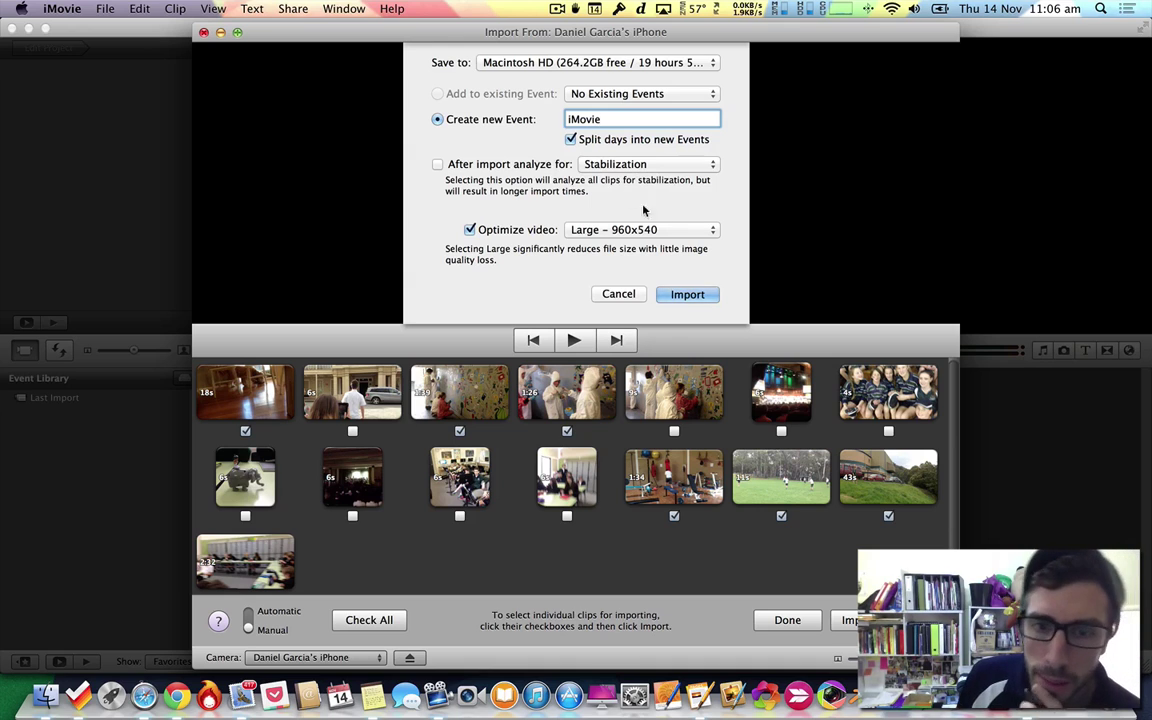
pyautogui.click(687, 295)
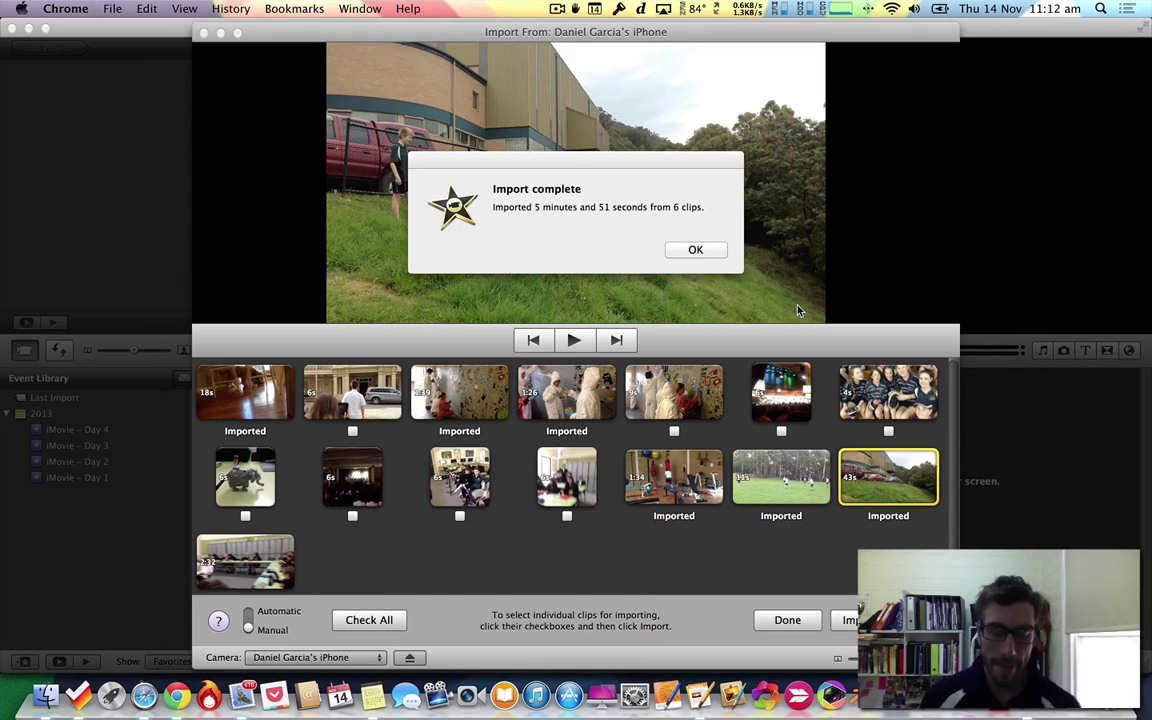
# - Dismiss the Import complete notice and close the import window
pyautogui.click(697, 251)
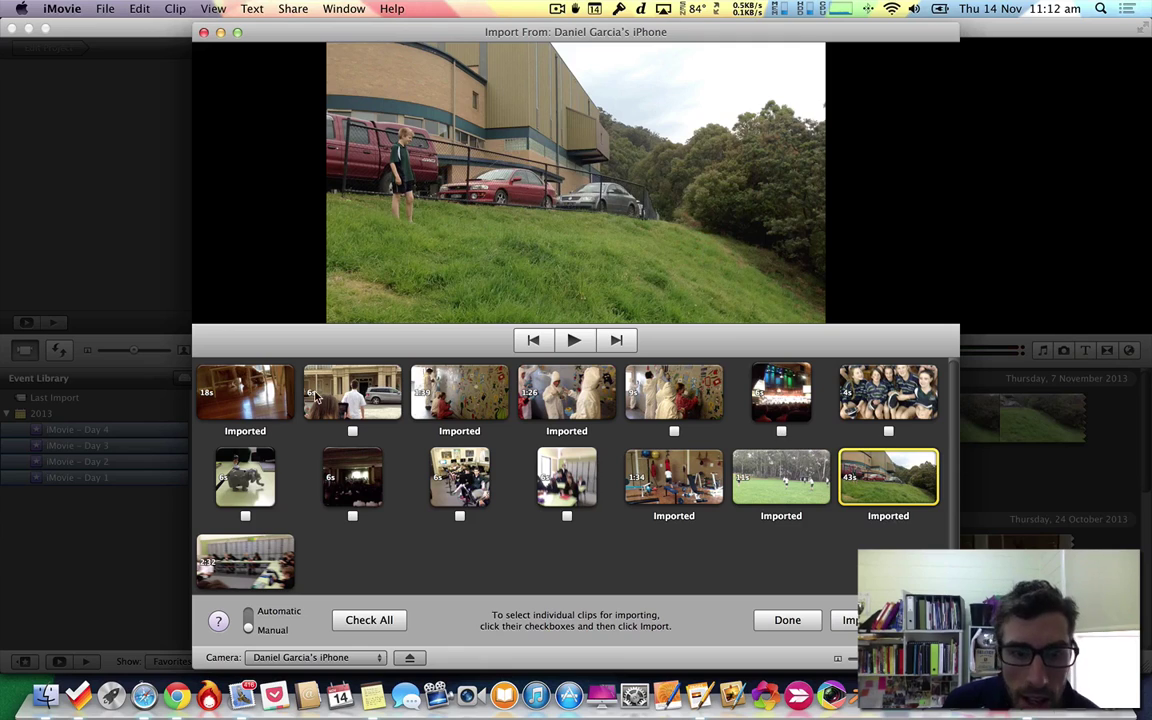
pyautogui.click(787, 620)
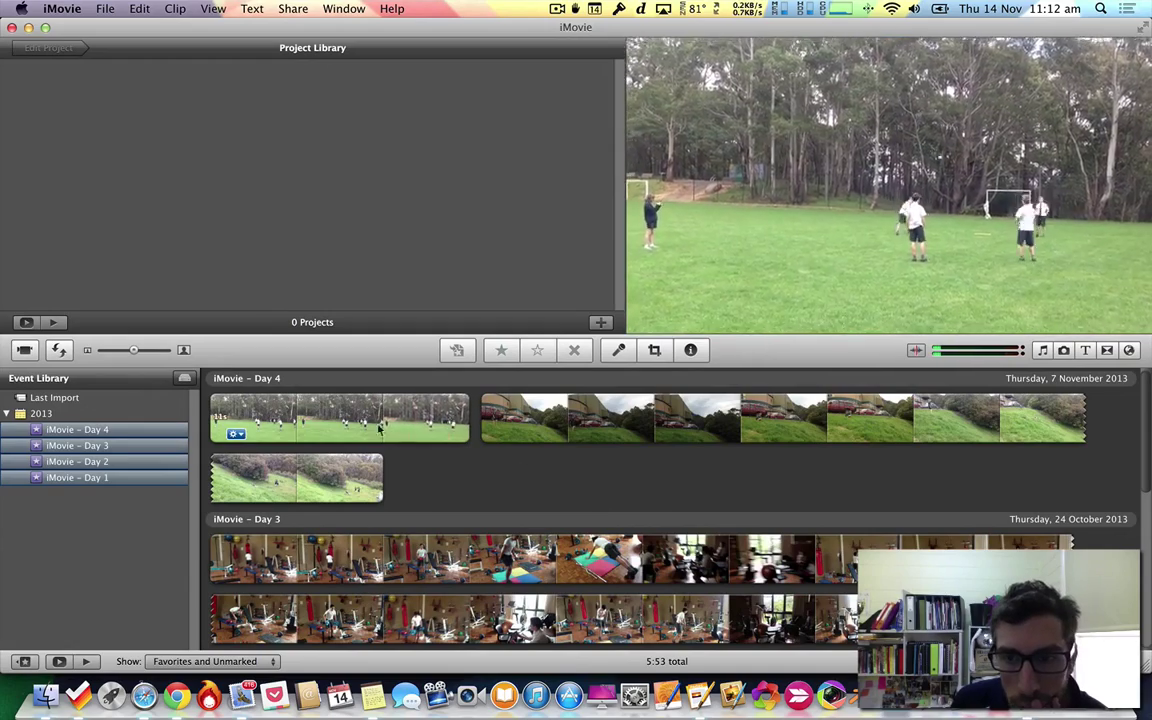
pyautogui.scroll(-6, 740, 485)
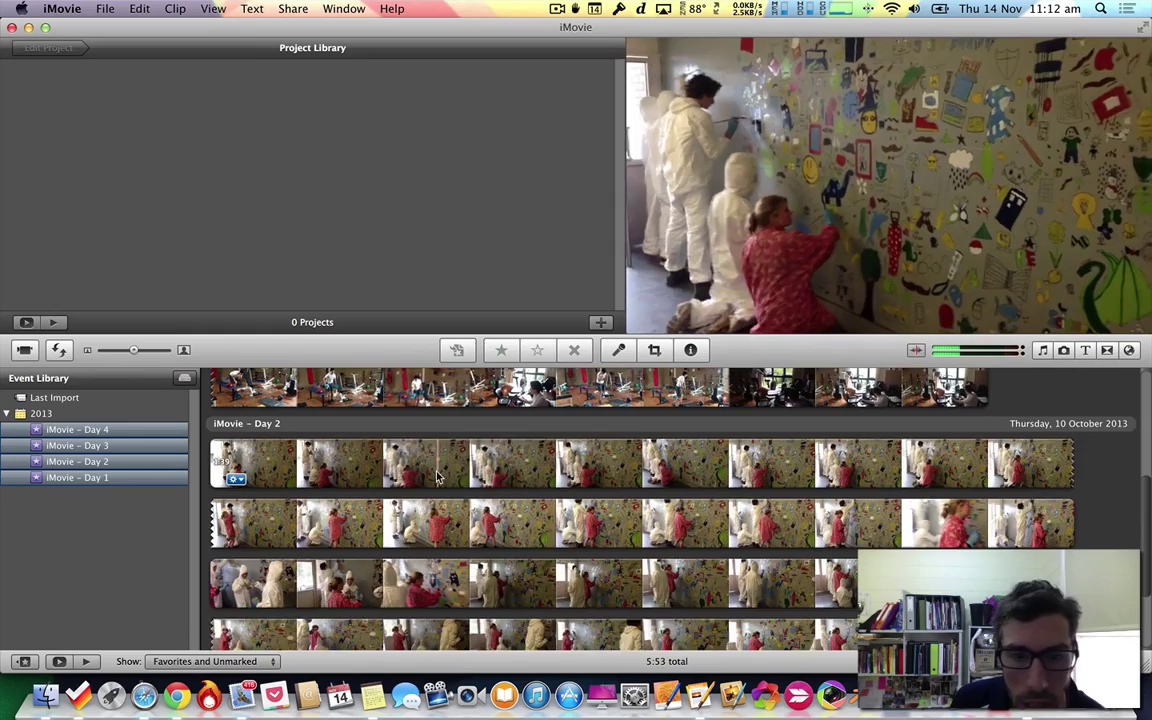
pyautogui.scroll(3, 437, 478)
pyautogui.scroll(4, 437, 478)
pyautogui.scroll(-10, 470, 468)
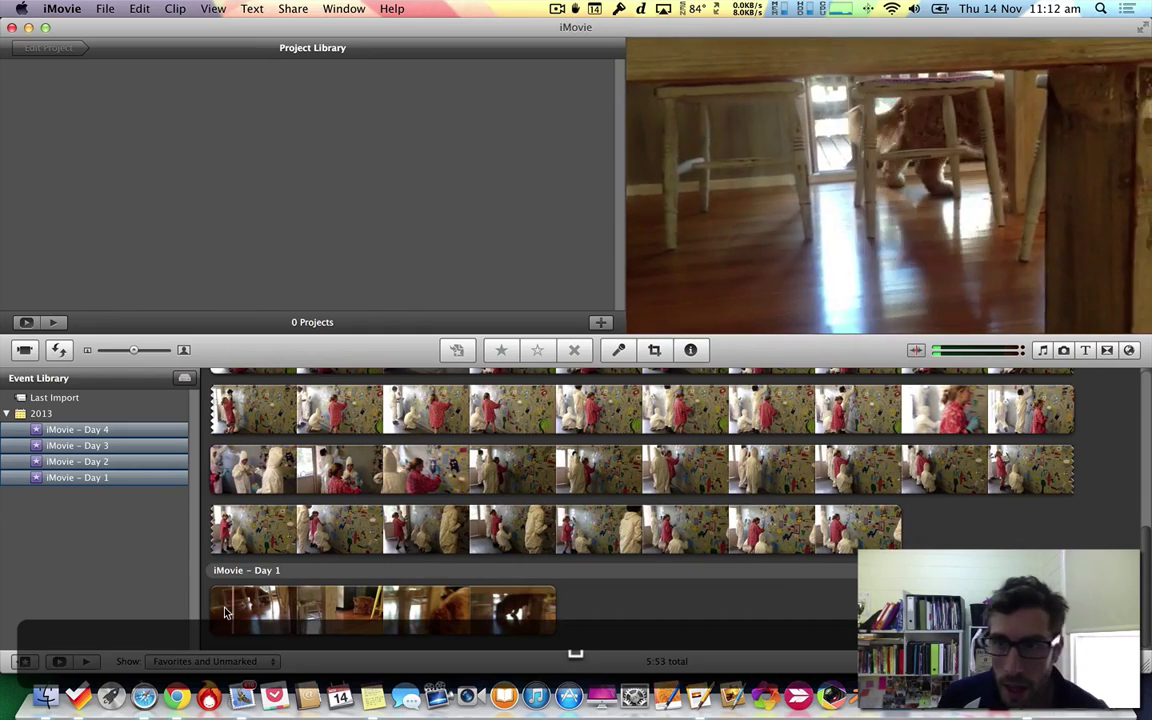
# - Play the Day 1 clip and browse the clips of the Day 1 to Day 4 events
pyautogui.press('space')
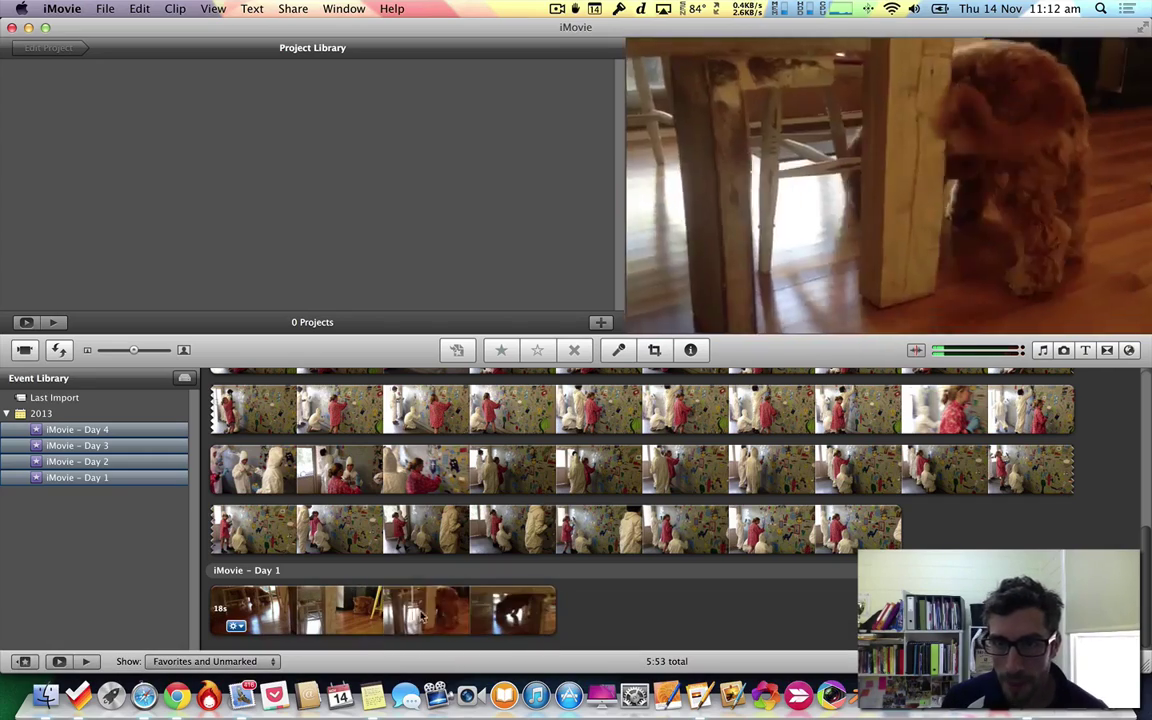
pyautogui.scroll(15, 471, 447)
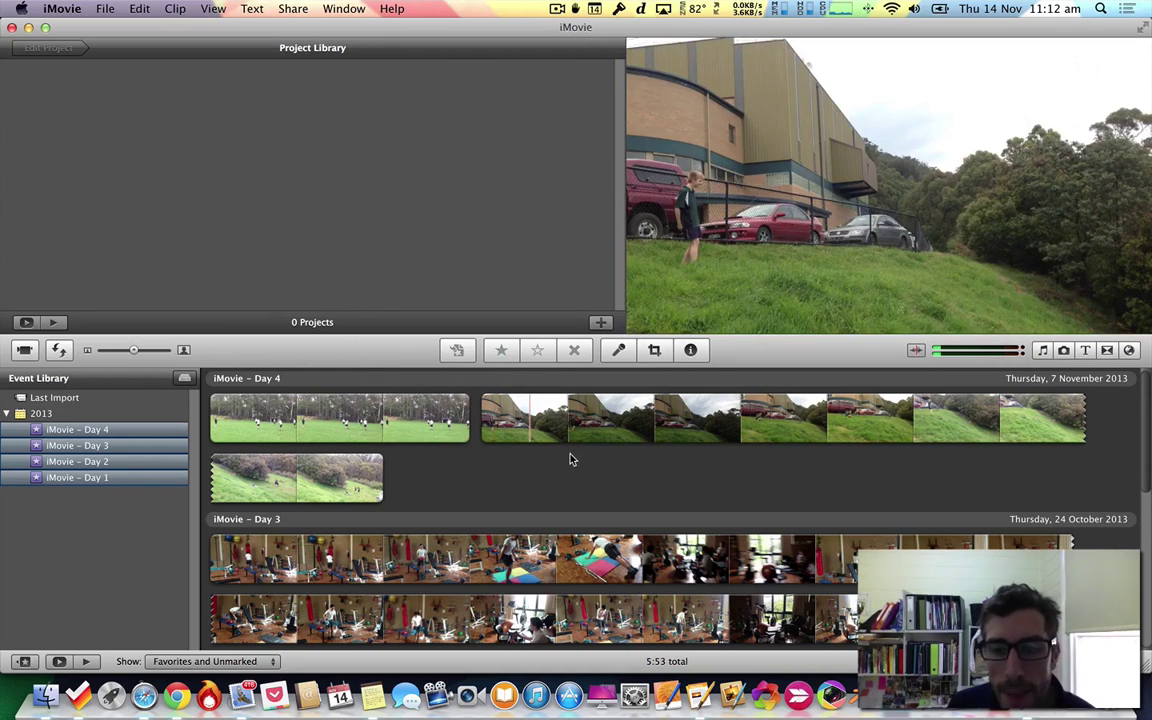
pyautogui.moveTo(576, 451)
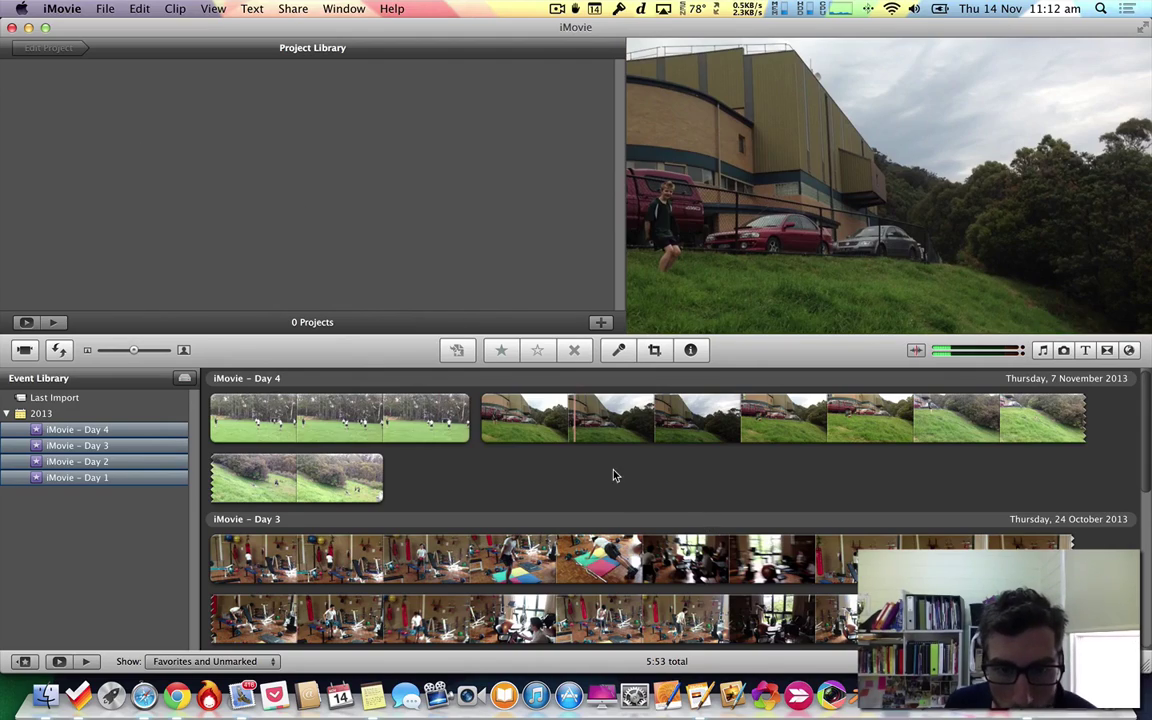
pyautogui.scroll(-5, 614, 476)
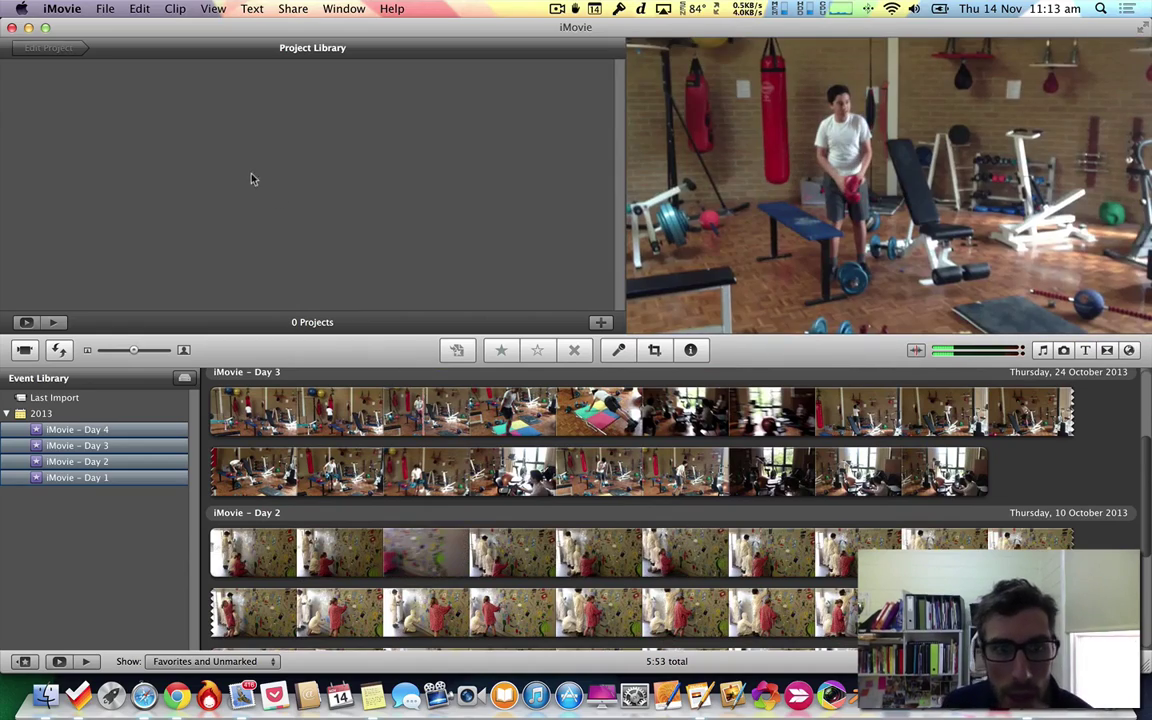
pyautogui.scroll(-3, 401, 428)
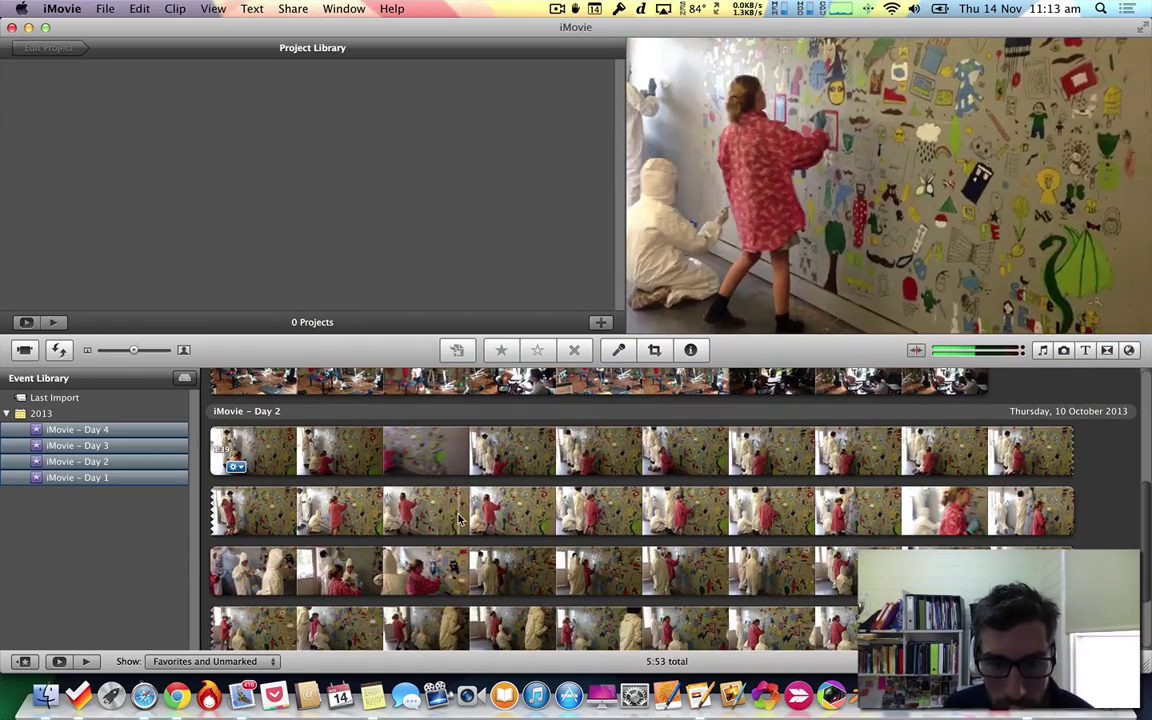
pyautogui.scroll(-3, 600, 540)
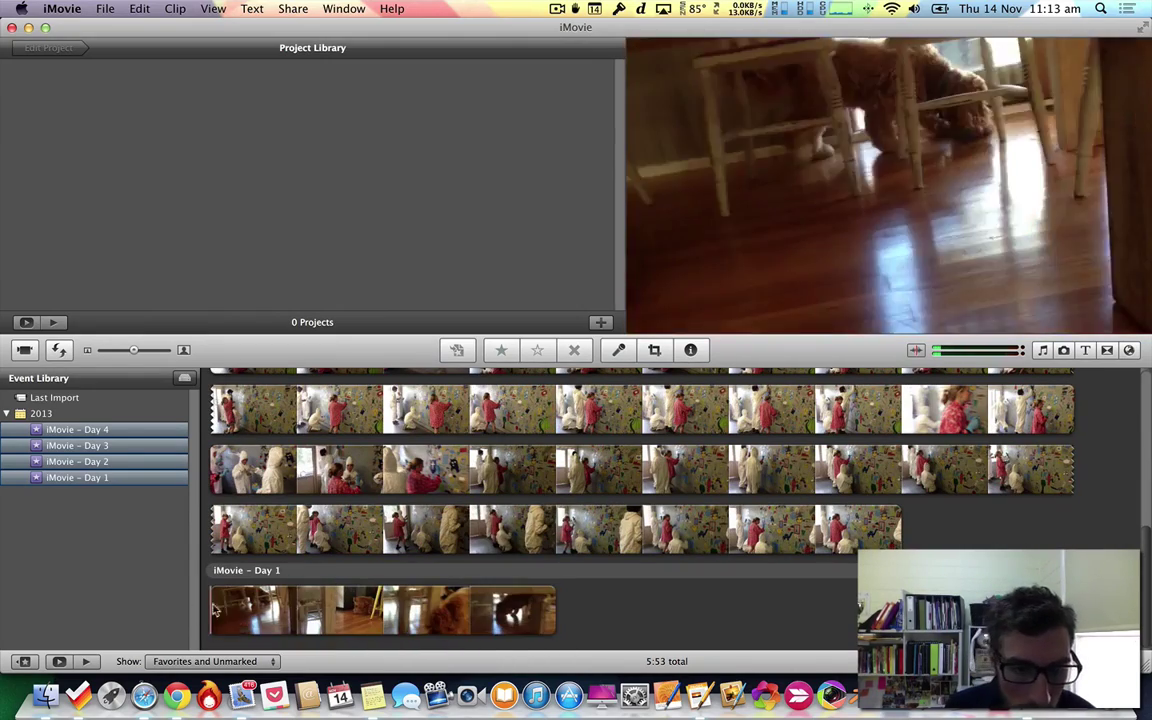
# - Select a 4.1-second range at the Day 1 clip's start and try dragging it into a project
pyautogui.click(237, 608)
pyautogui.moveTo(310, 610); pyautogui.dragTo(390, 610)
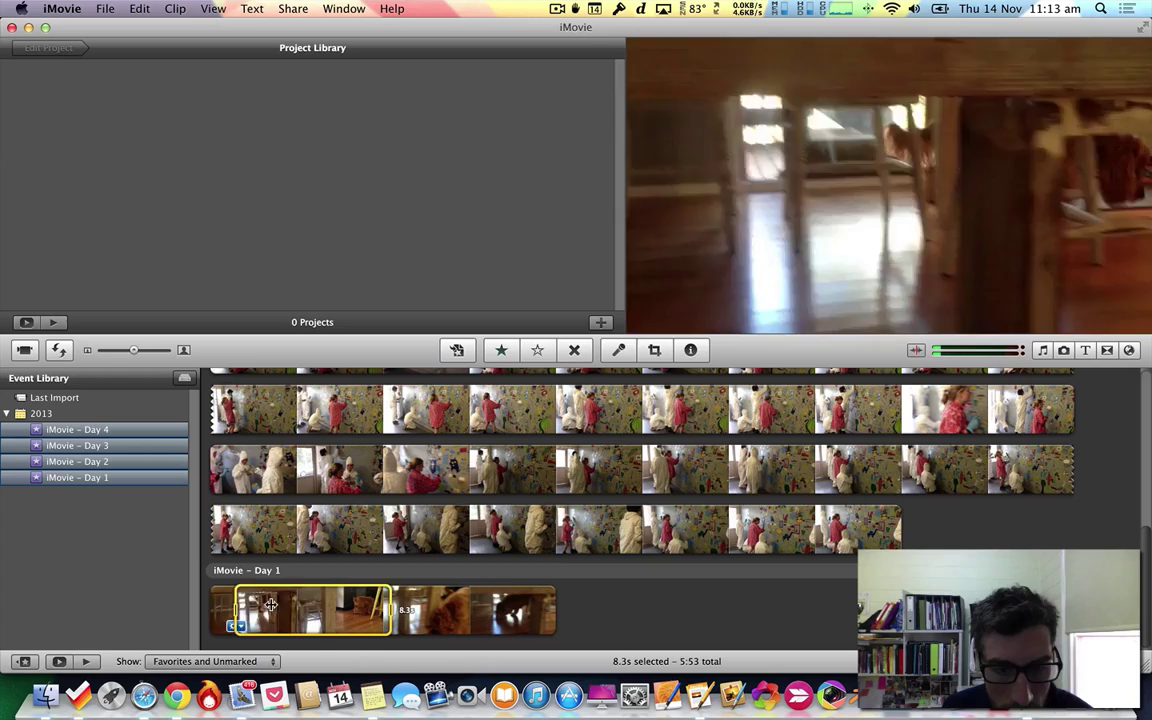
pyautogui.moveTo(270, 605); pyautogui.dragTo(128, 145)
pyautogui.moveTo(274, 615); pyautogui.dragTo(121, 105)
pyautogui.moveTo(253, 612); pyautogui.dragTo(203, 167)
pyautogui.moveTo(250, 612); pyautogui.dragTo(185, 127)
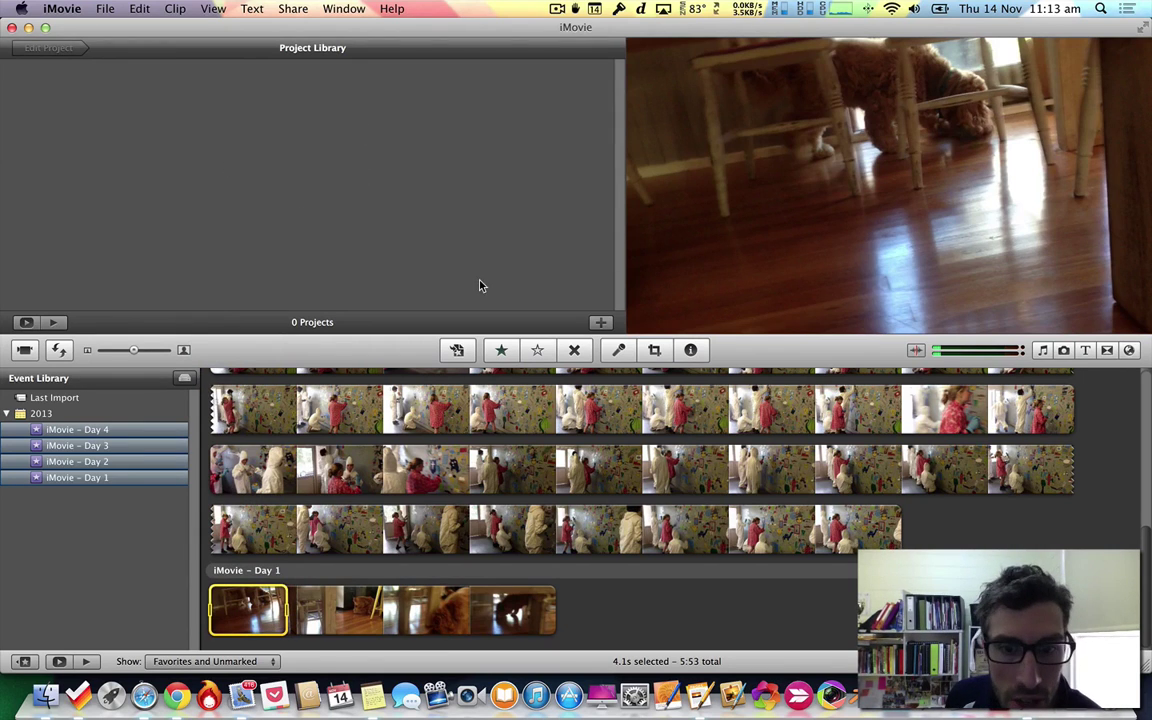
# - Create a No Theme widescreen 25 fps project named 'iMovie'
pyautogui.click(602, 323)
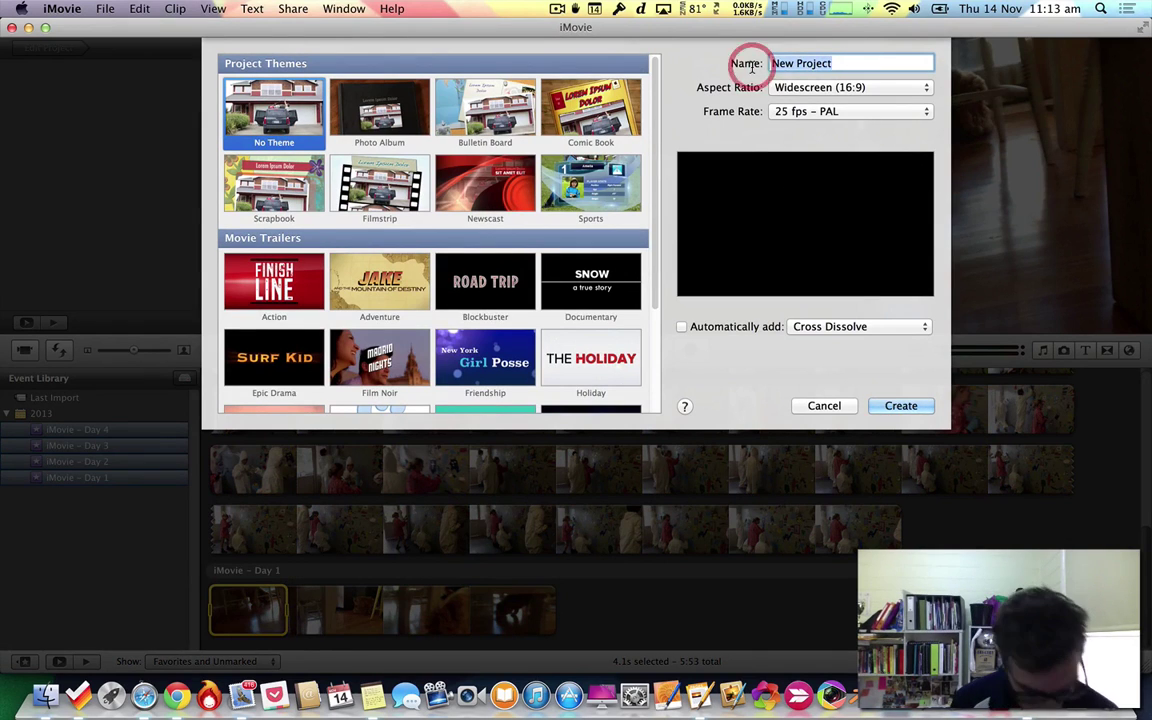
pyautogui.write('iMovie')
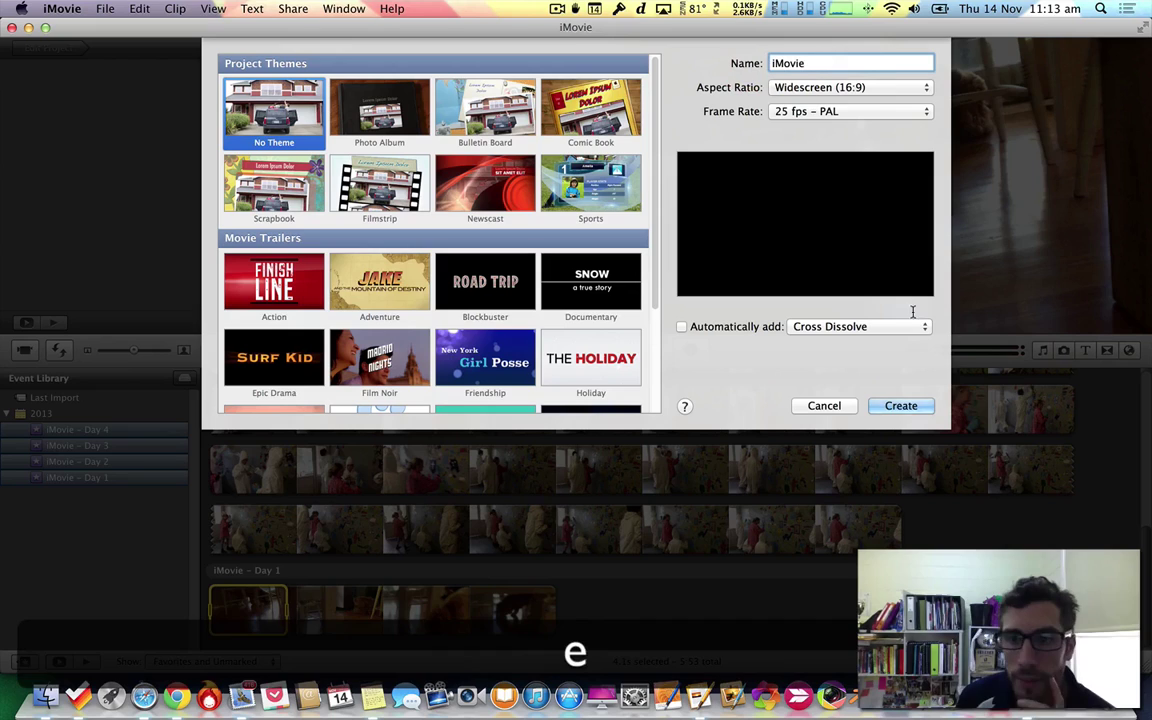
pyautogui.click(901, 405)
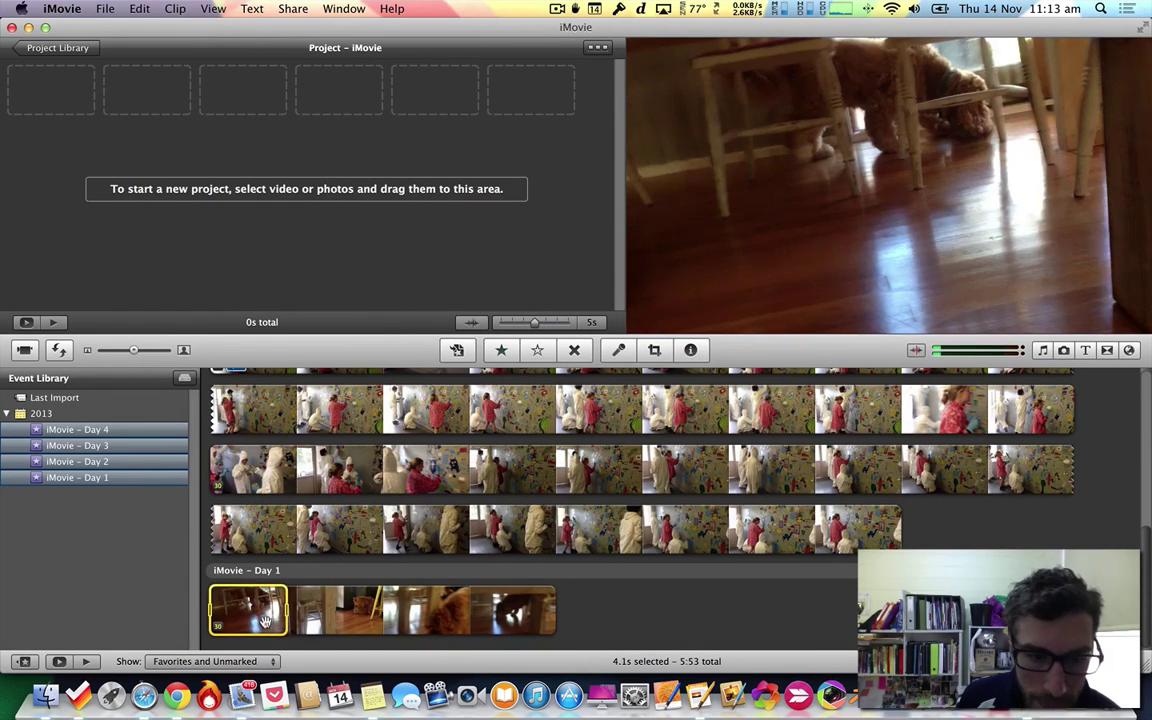
# - Add the first Day 1 clip and a dog excerpt, matching the project to 30 fps
pyautogui.moveTo(253, 604)
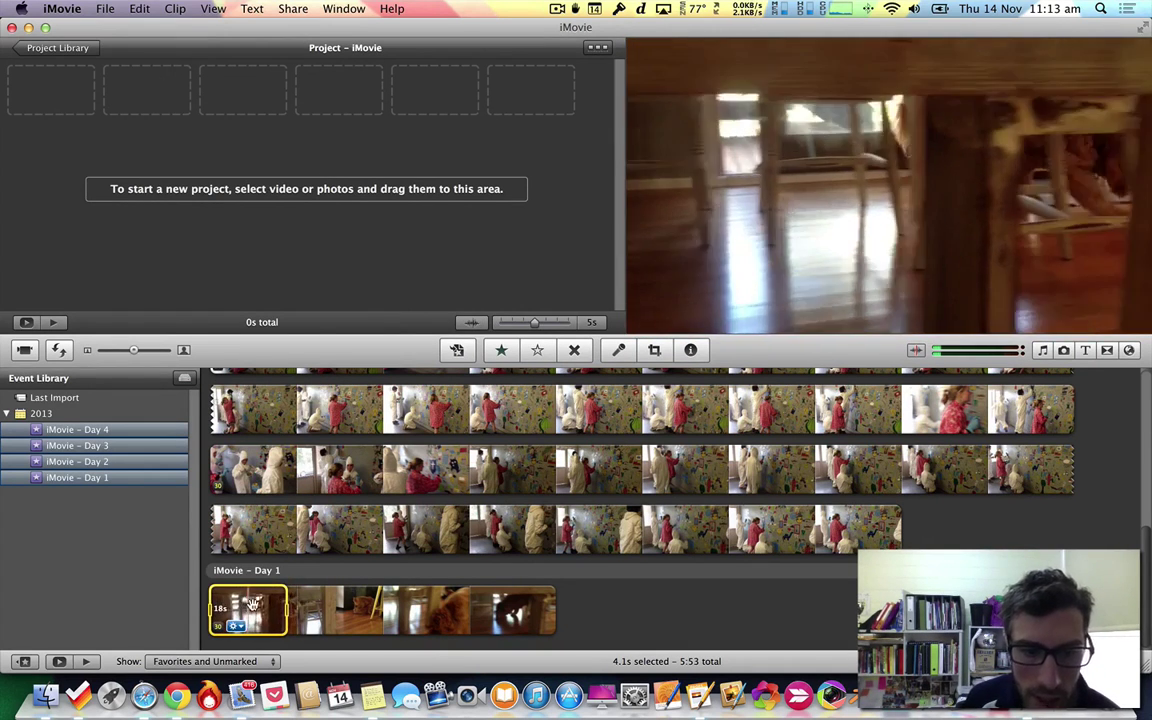
pyautogui.moveTo(253, 604); pyautogui.dragTo(64, 128)
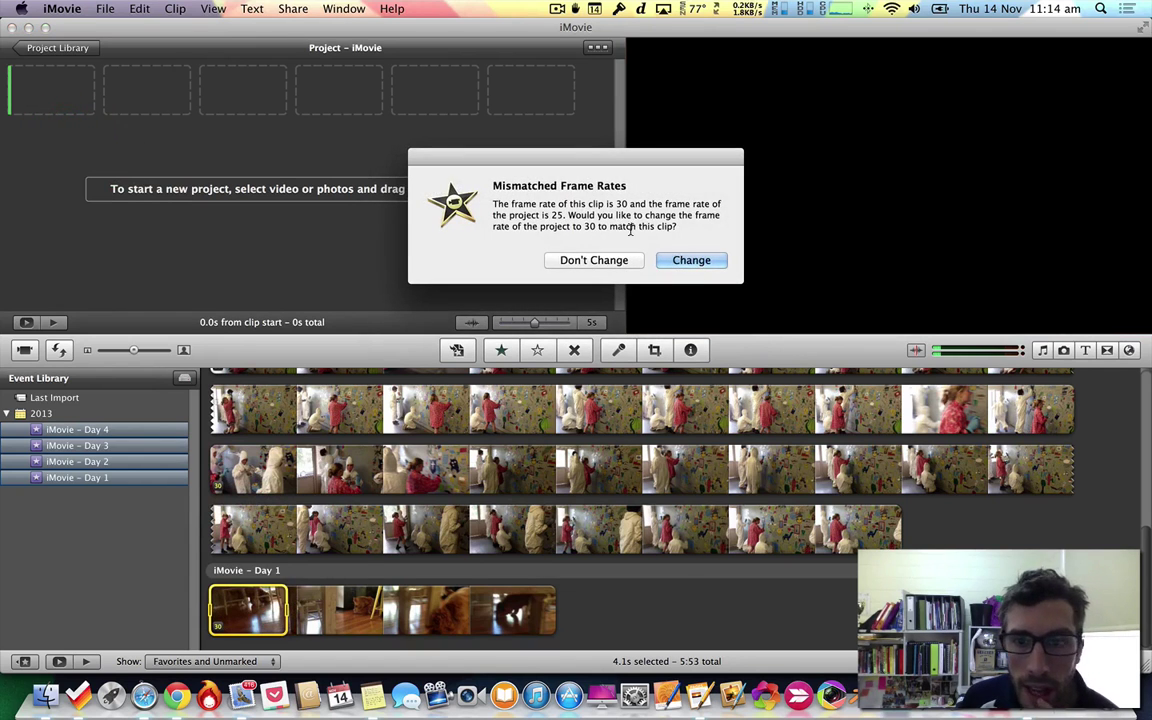
pyautogui.click(689, 261)
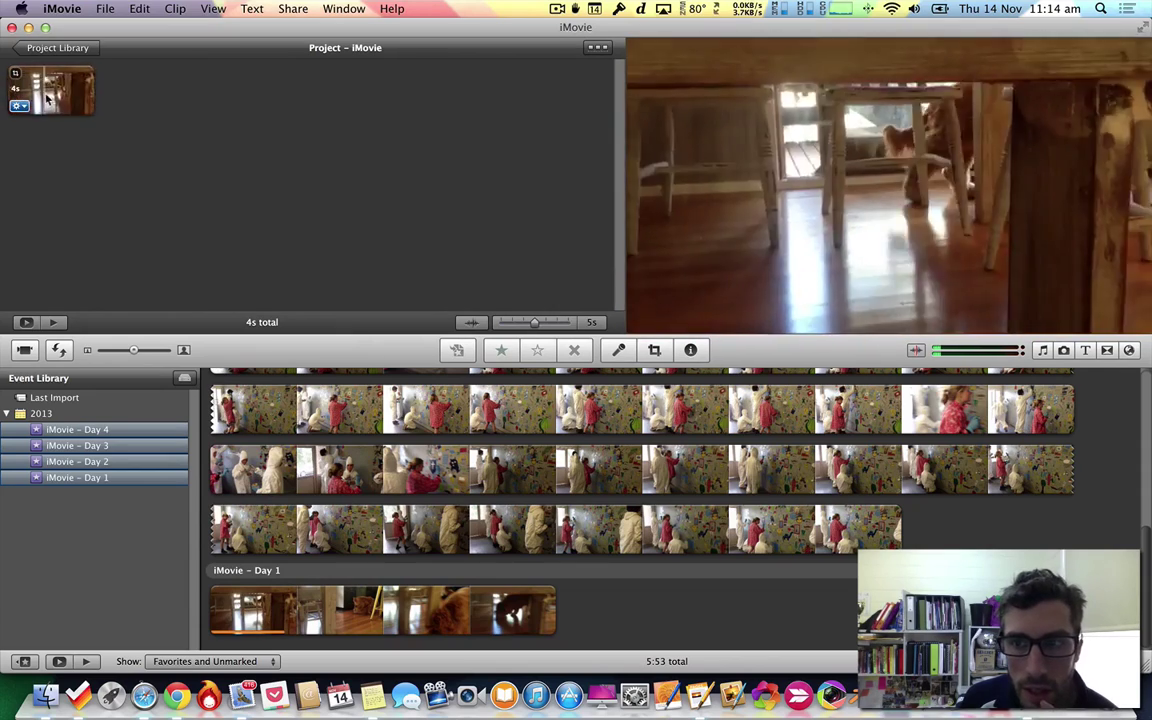
pyautogui.click(482, 610)
pyautogui.moveTo(482, 610); pyautogui.dragTo(175, 103)
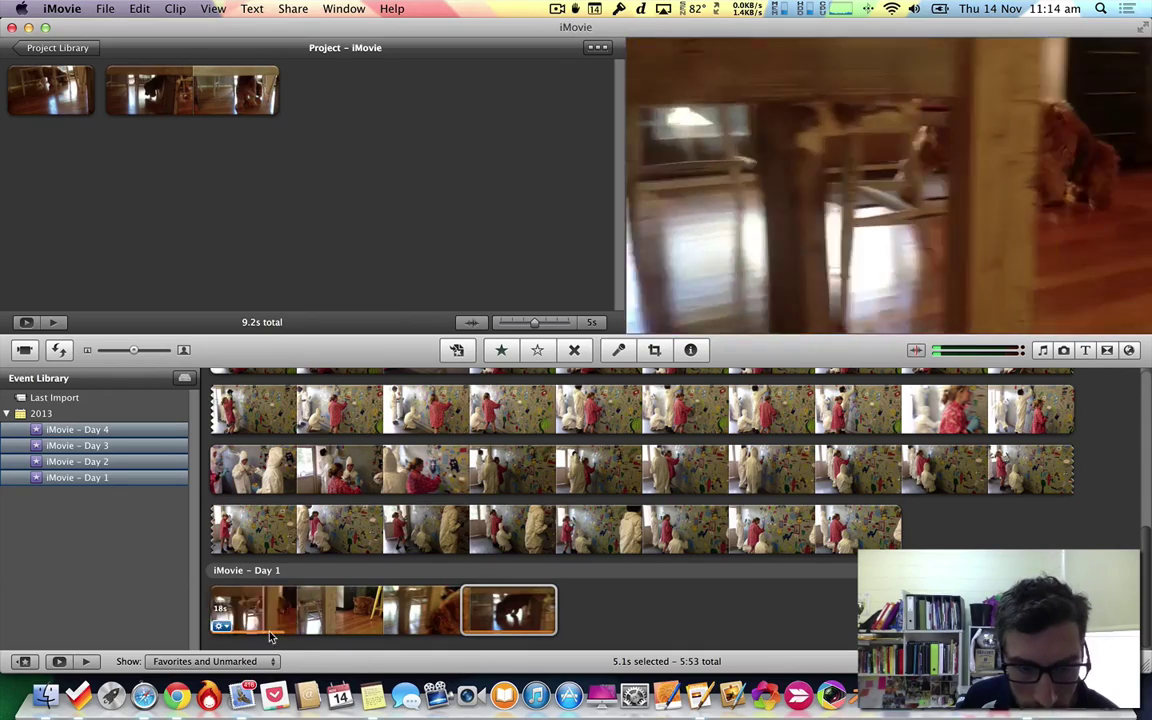
# - Append excerpts of two Day 2 wall-painting clips to the project
pyautogui.scroll(2, 635, 522)
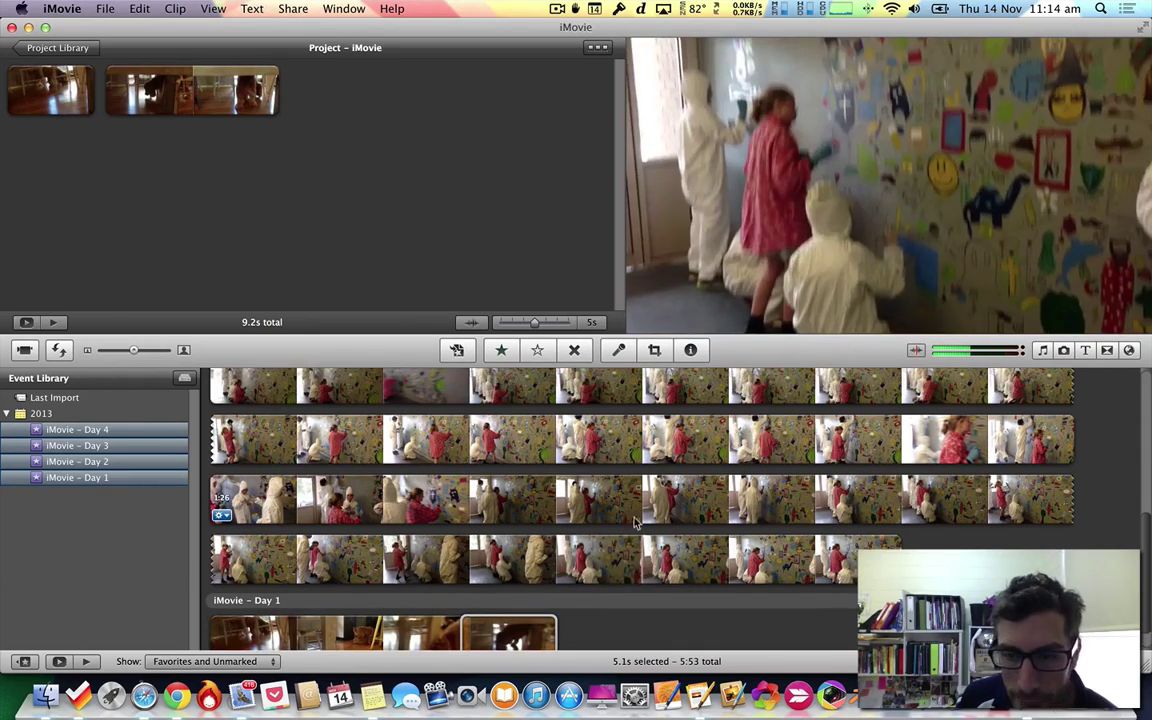
pyautogui.click(484, 500)
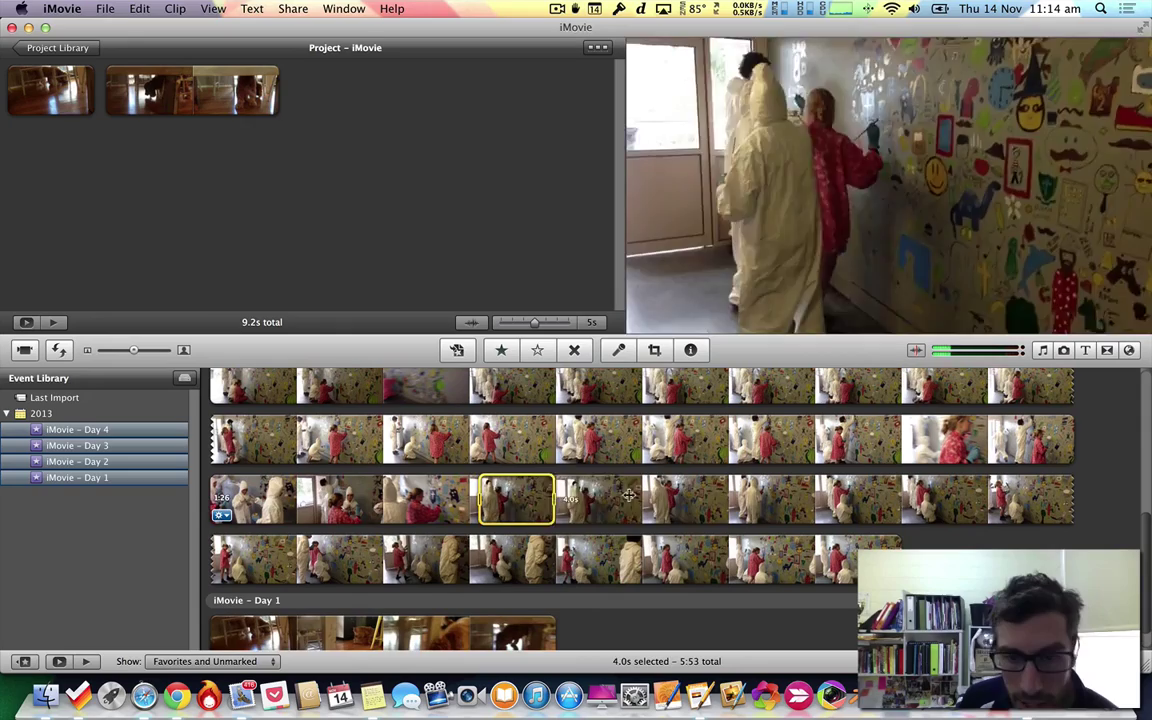
pyautogui.moveTo(628, 494); pyautogui.dragTo(391, 134)
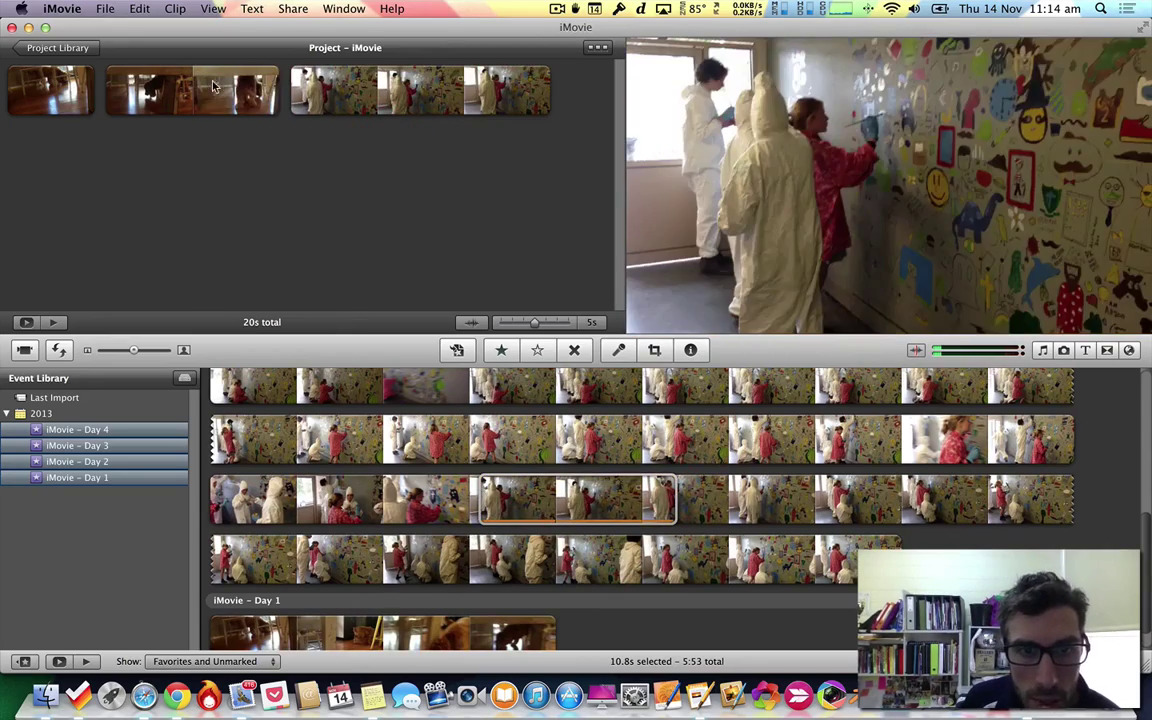
pyautogui.scroll(2, 695, 489)
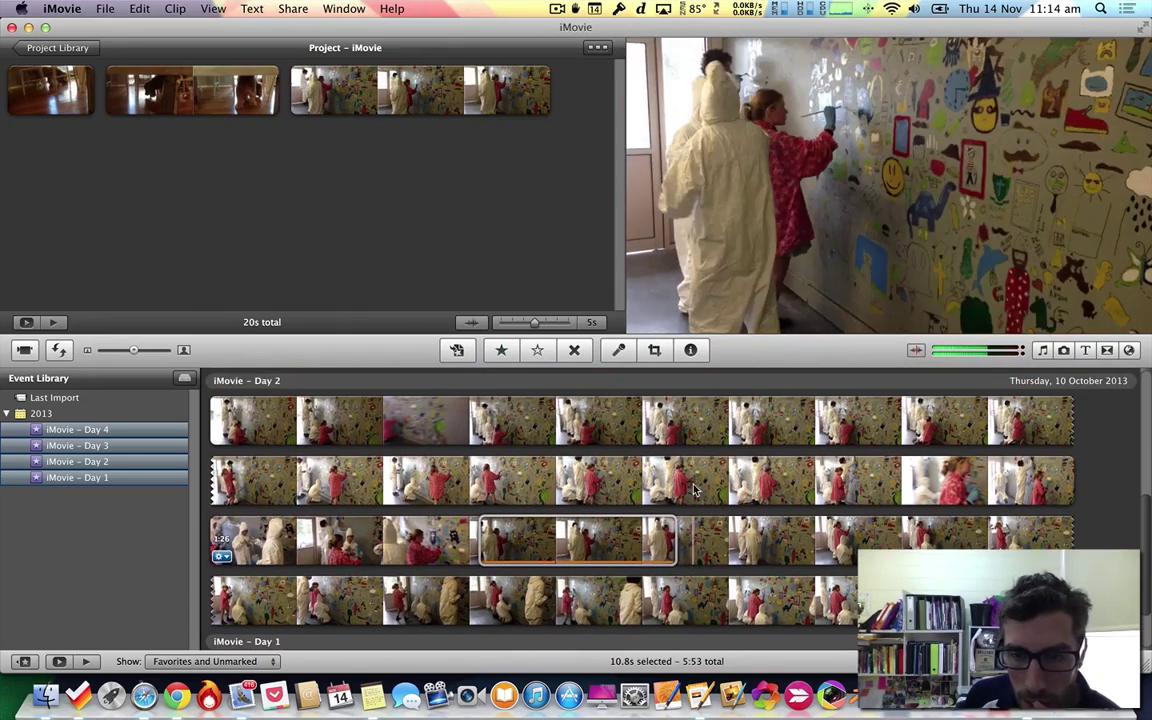
pyautogui.click(799, 427)
pyautogui.moveTo(807, 425); pyautogui.dragTo(586, 195)
# - Append a 7.5s soccer-field excerpt and a 9.8s hillside excerpt to the project
pyautogui.scroll(10, 636, 577)
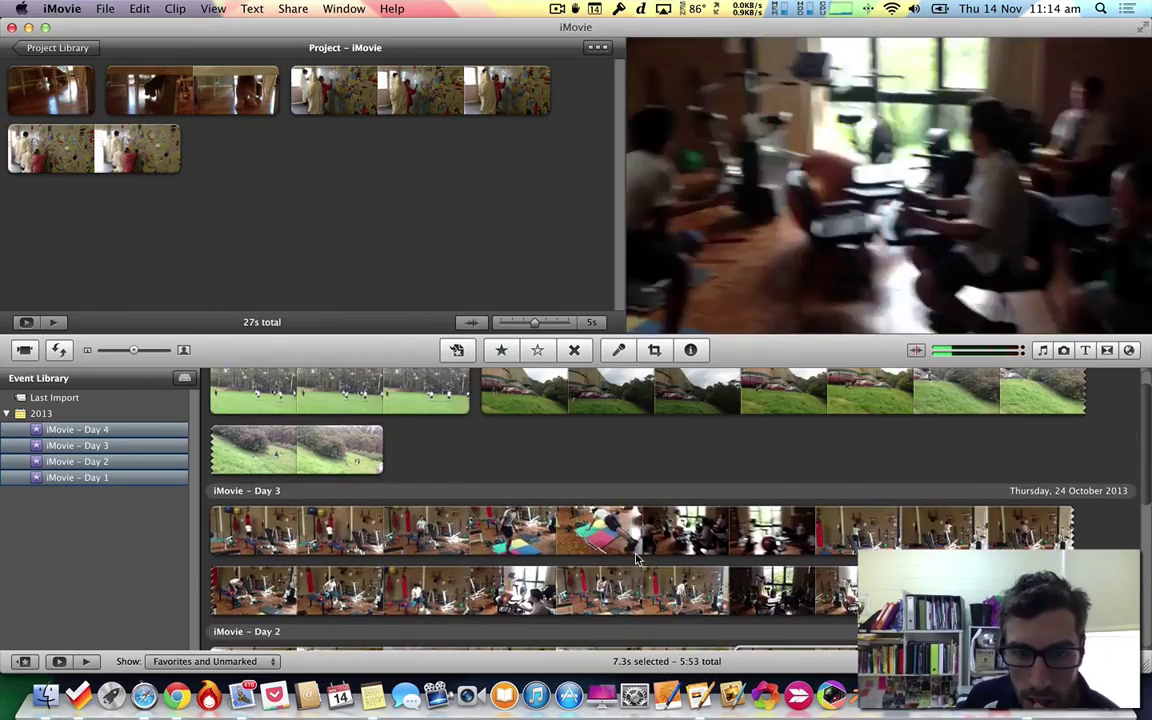
pyautogui.click(256, 427)
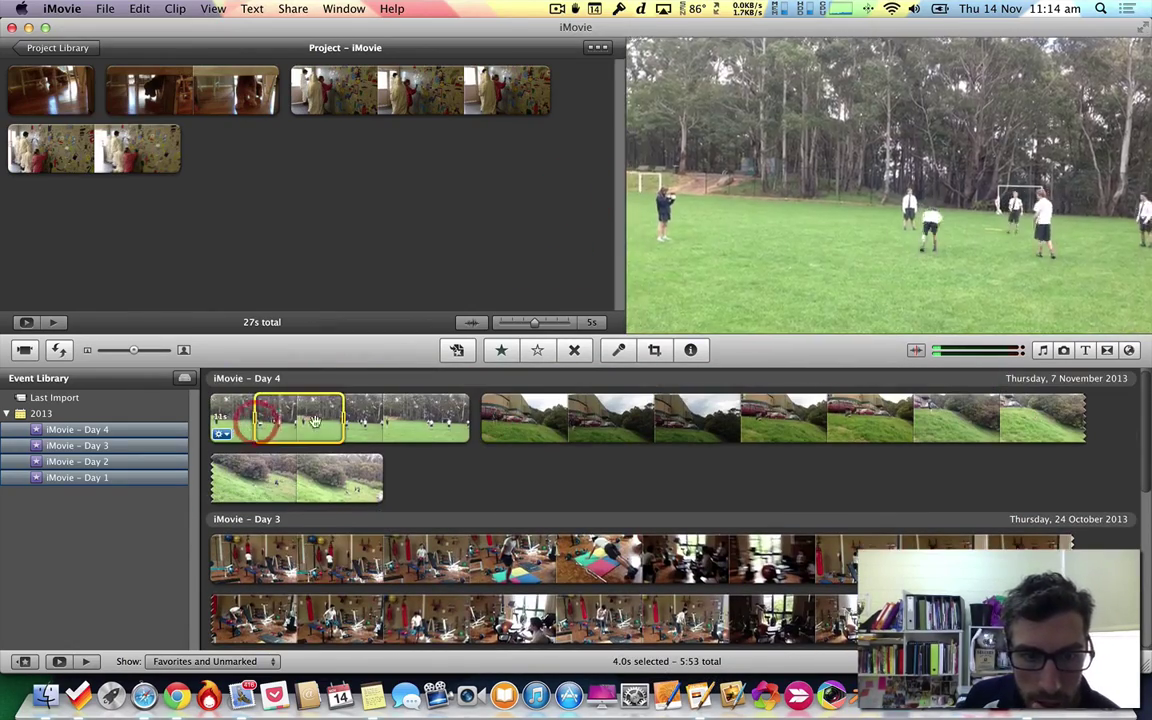
pyautogui.moveTo(344, 425); pyautogui.dragTo(314, 157)
pyautogui.moveTo(735, 425); pyautogui.dragTo(912, 425)
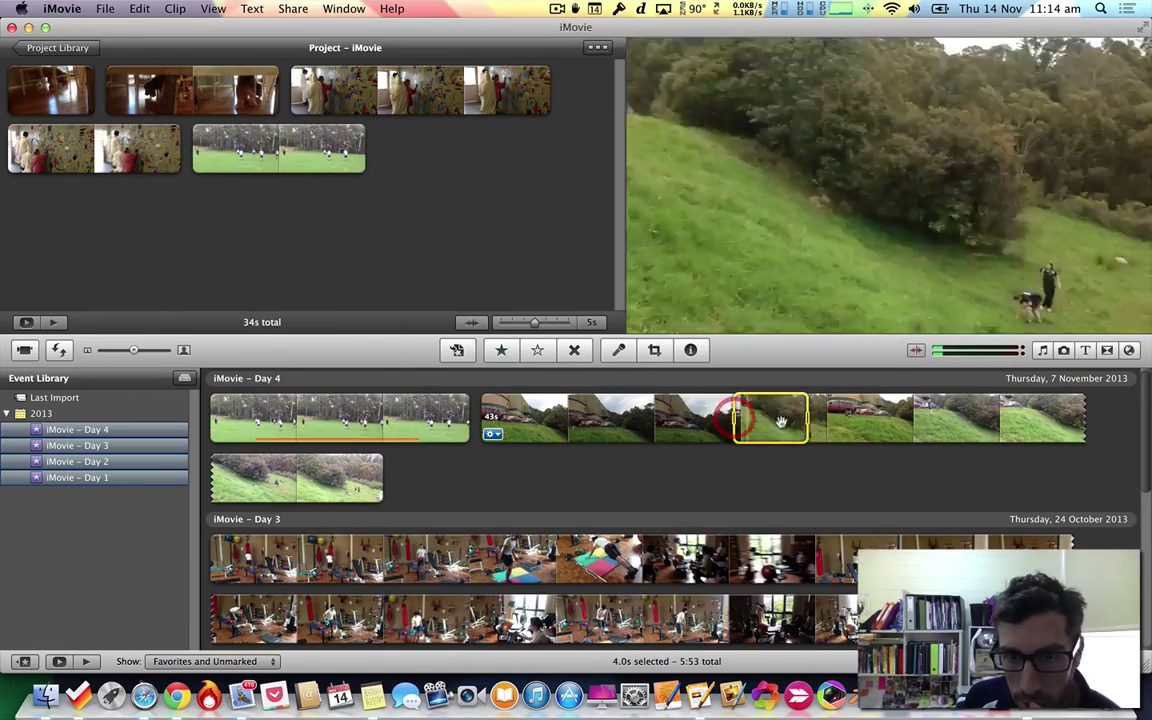
pyautogui.moveTo(818, 441); pyautogui.dragTo(425, 208)
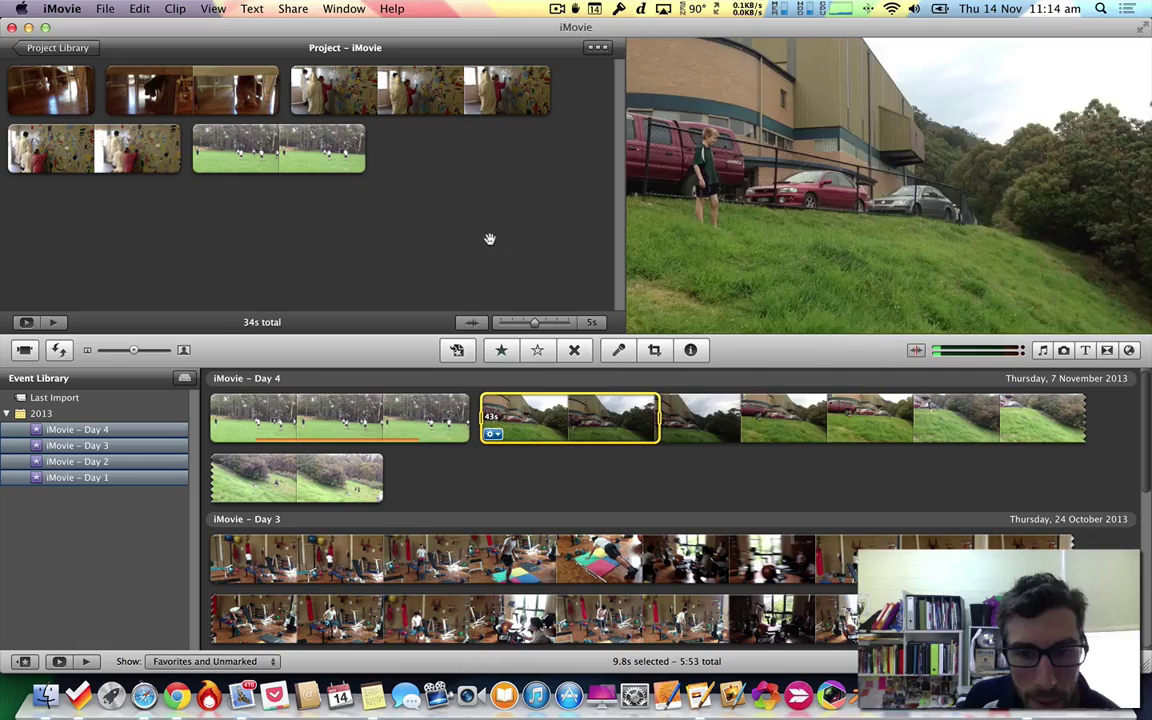
pyautogui.moveTo(490, 239); pyautogui.dragTo(501, 170)
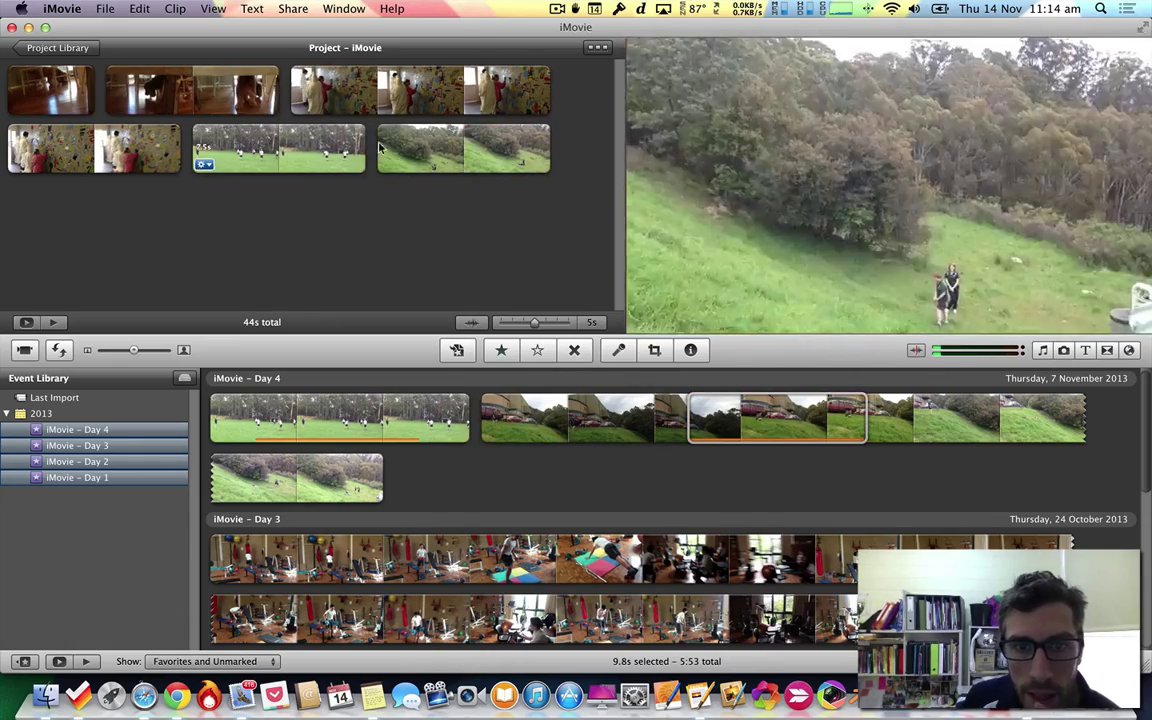
# - Move the soccer clip after the hillside clip and back, then select it for its action menu
pyautogui.click(435, 152)
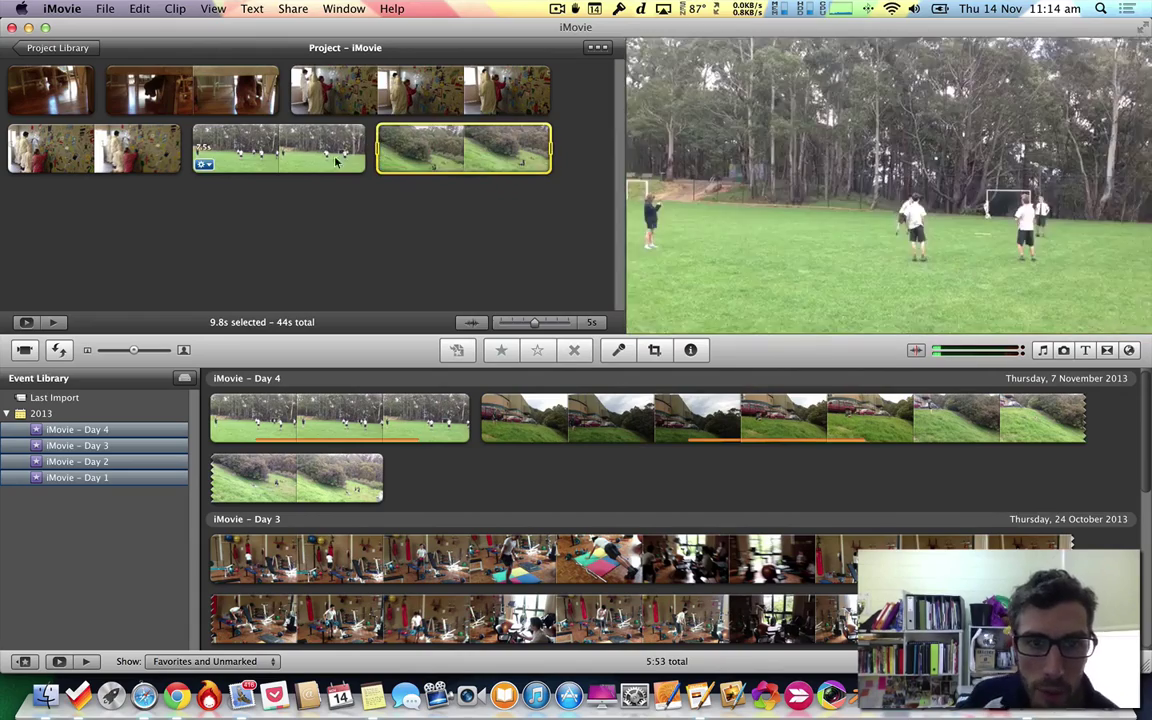
pyautogui.click(262, 152)
pyautogui.moveTo(268, 152); pyautogui.dragTo(560, 165)
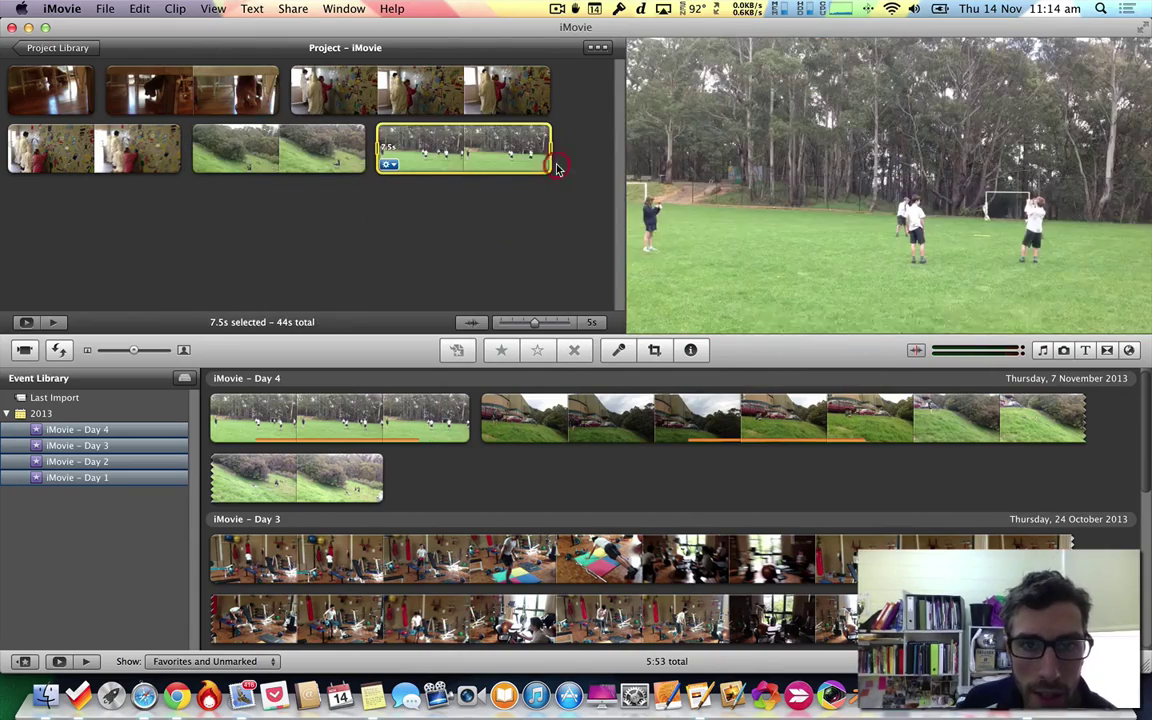
pyautogui.moveTo(290, 150); pyautogui.dragTo(283, 193)
pyautogui.click(280, 150)
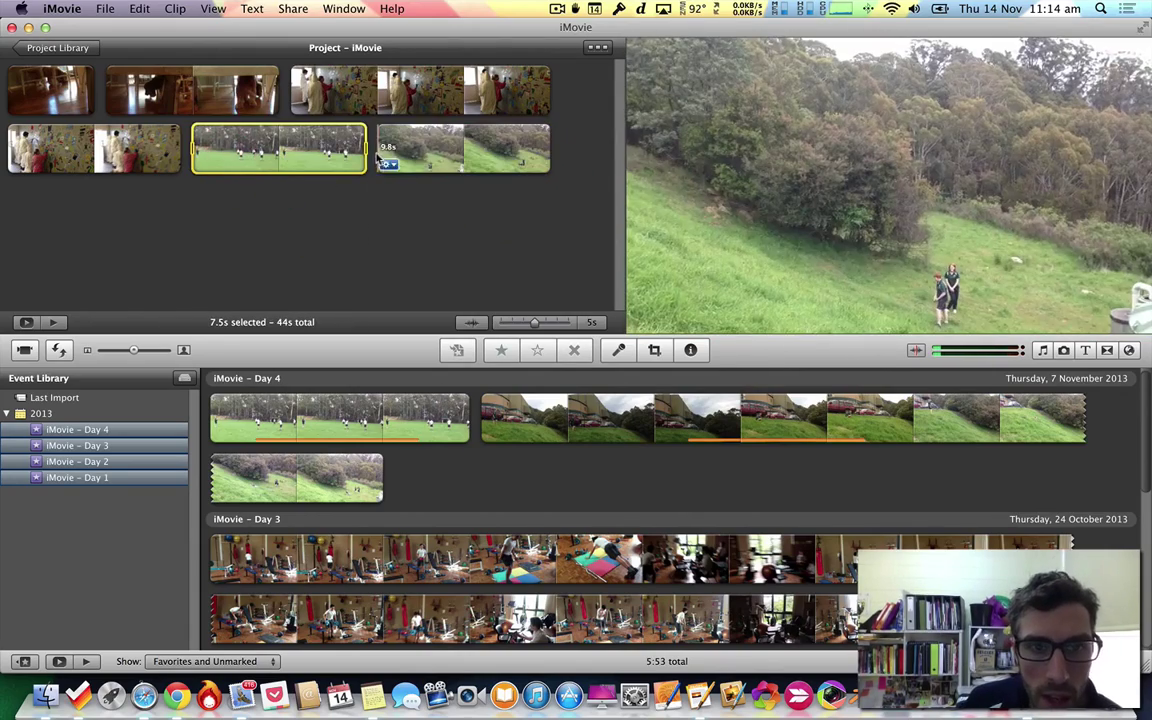
pyautogui.moveTo(363, 150); pyautogui.dragTo(305, 160)
pyautogui.click(326, 167)
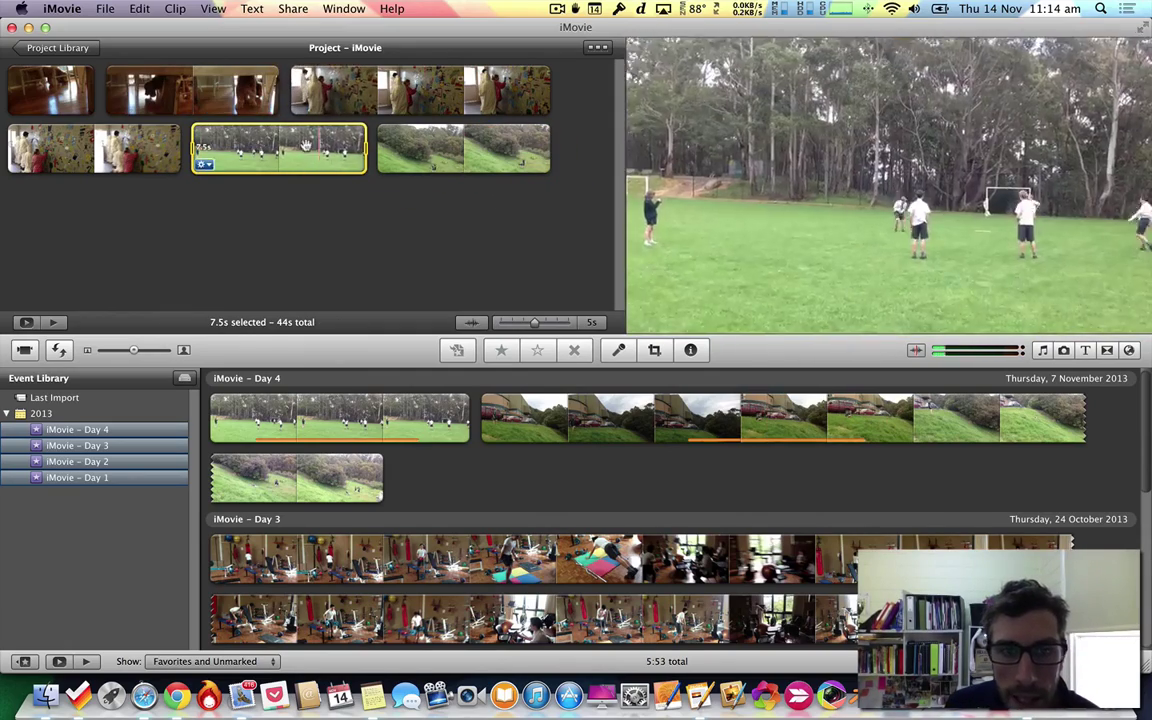
pyautogui.click(204, 165)
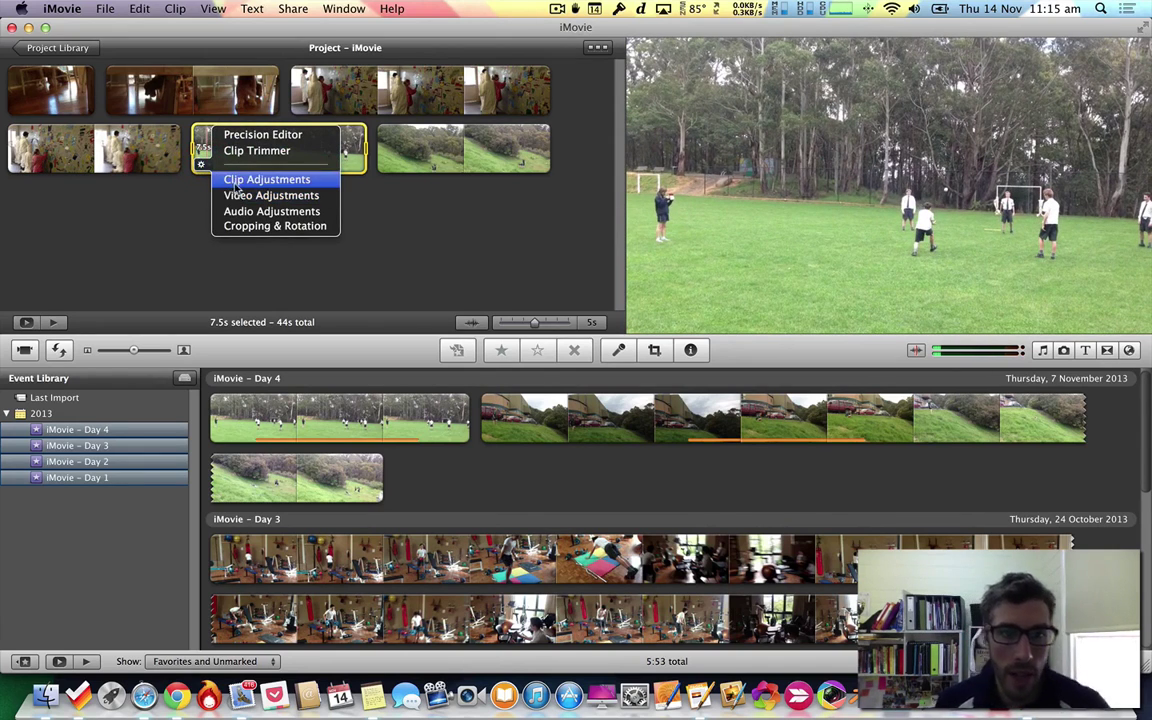
# - Choose Clip Adjustments to show the soccer clip's 7.5s duration from its 11.9s source
pyautogui.click(240, 182)
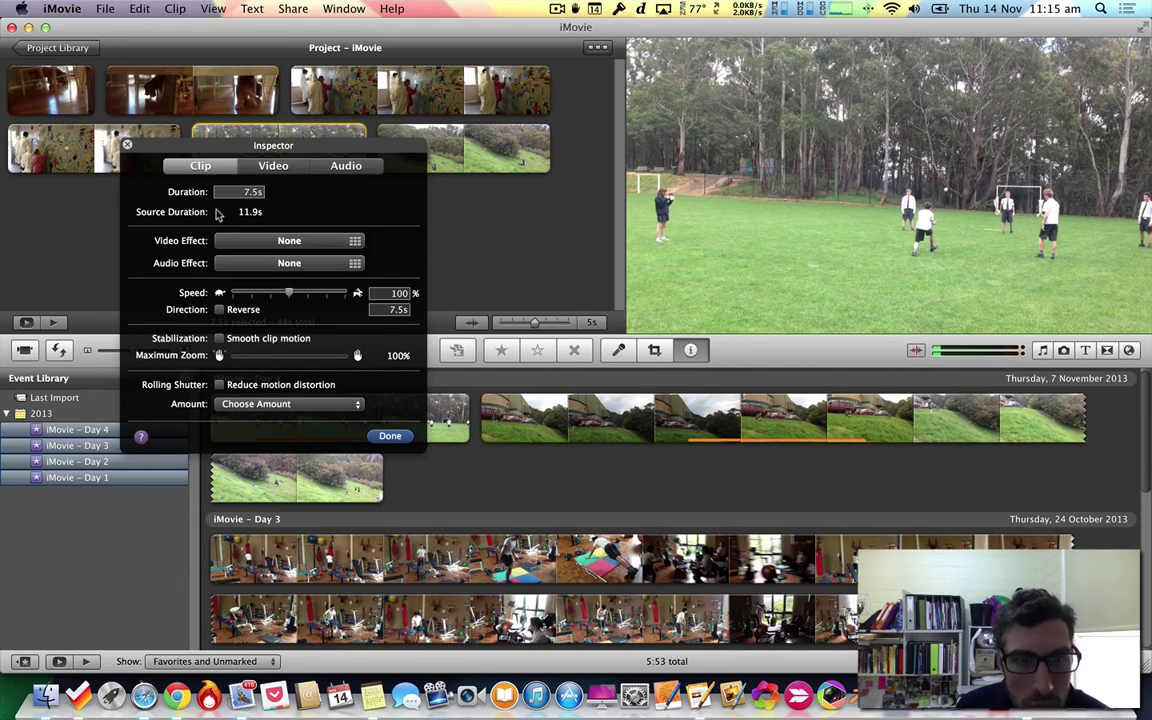
# - Set the soccer clip to exposure 99%, contrast 4%, saturation 96%, check audio, and close
pyautogui.click(250, 165)
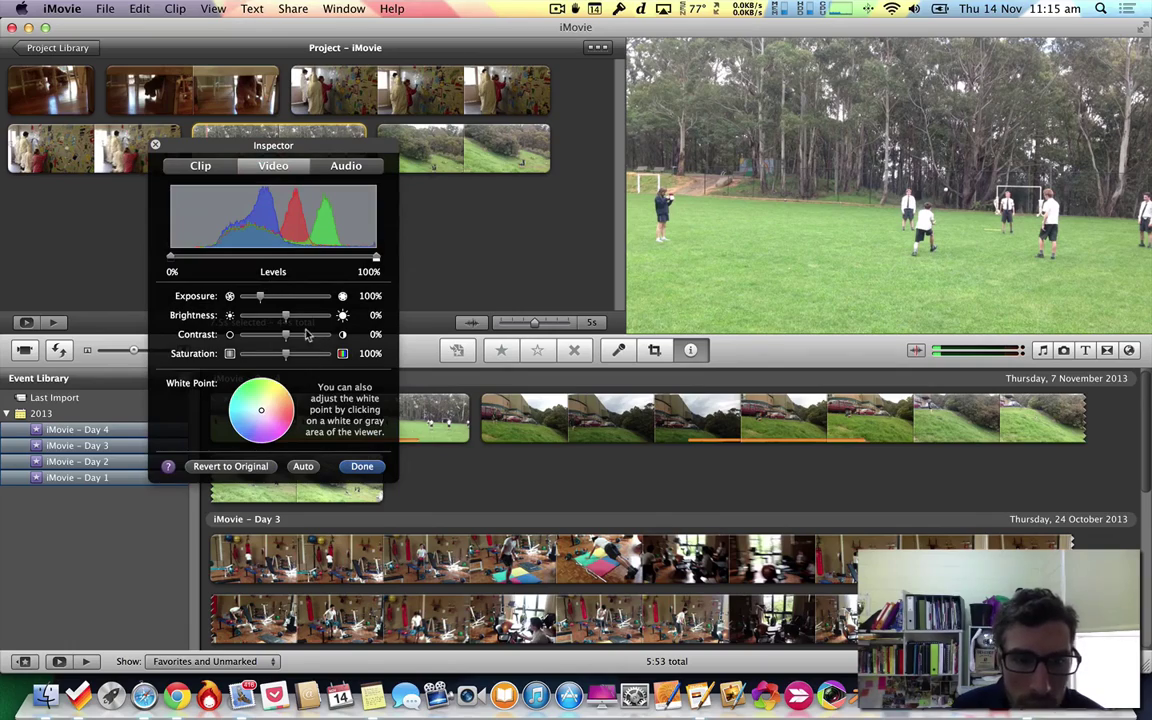
pyautogui.moveTo(289, 320); pyautogui.dragTo(284, 373)
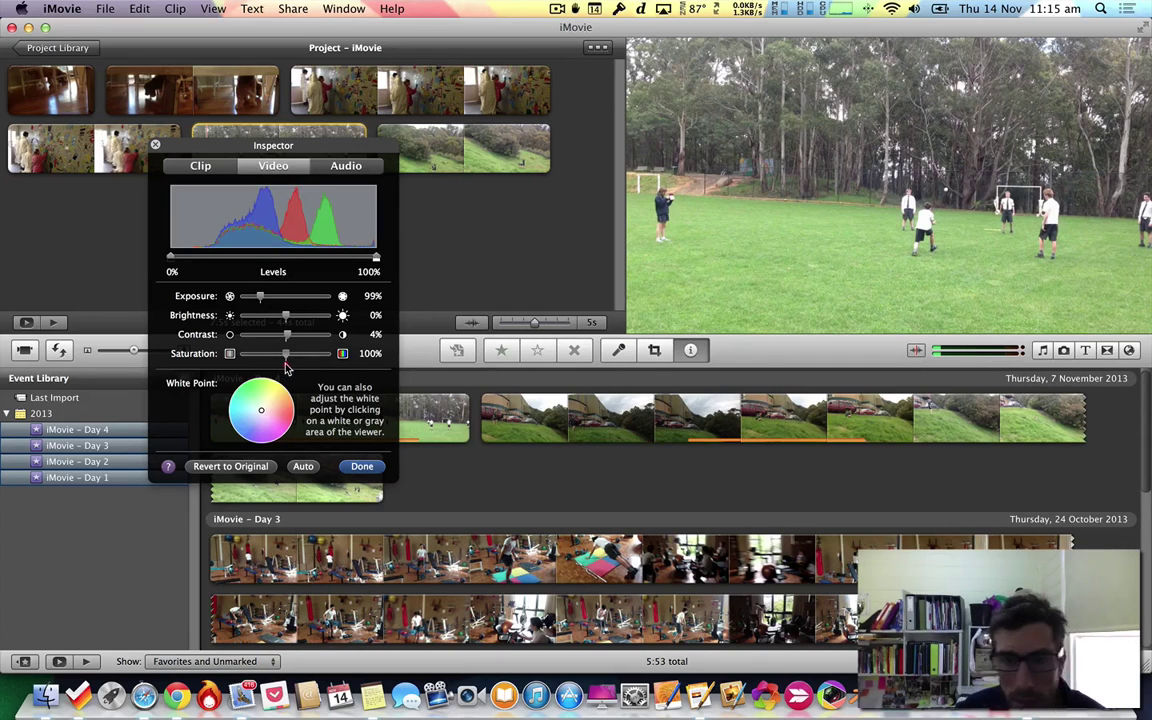
pyautogui.moveTo(286, 354); pyautogui.dragTo(329, 354)
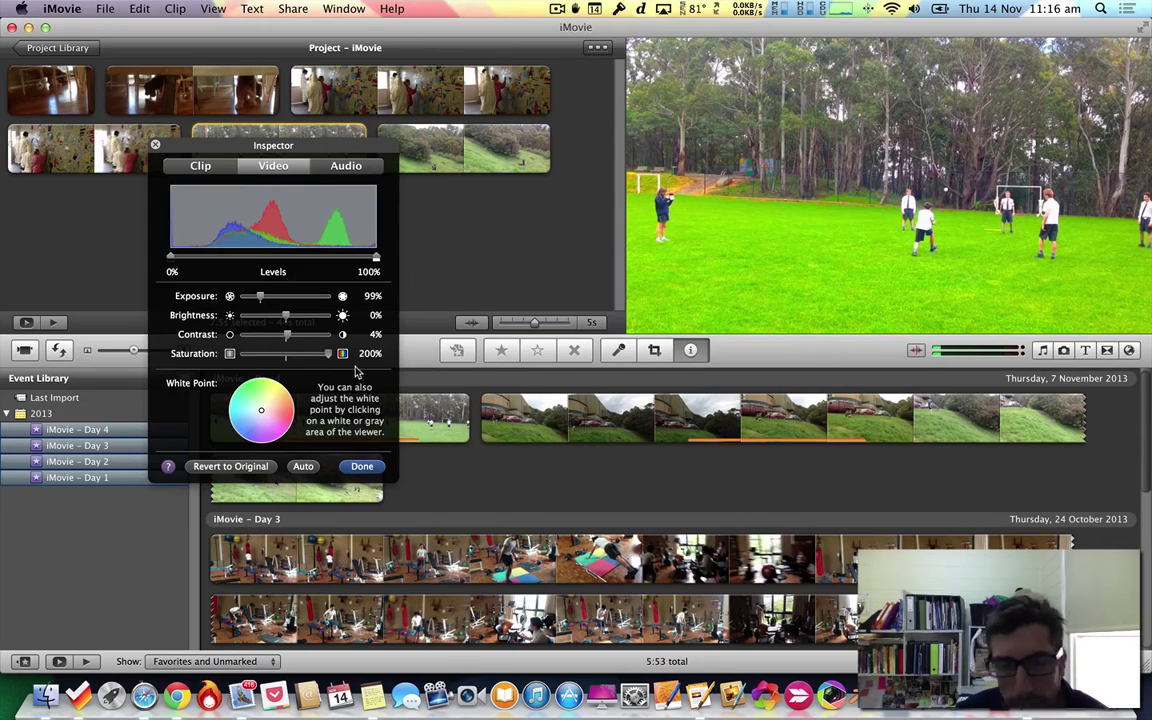
pyautogui.moveTo(329, 354); pyautogui.dragTo(285, 355)
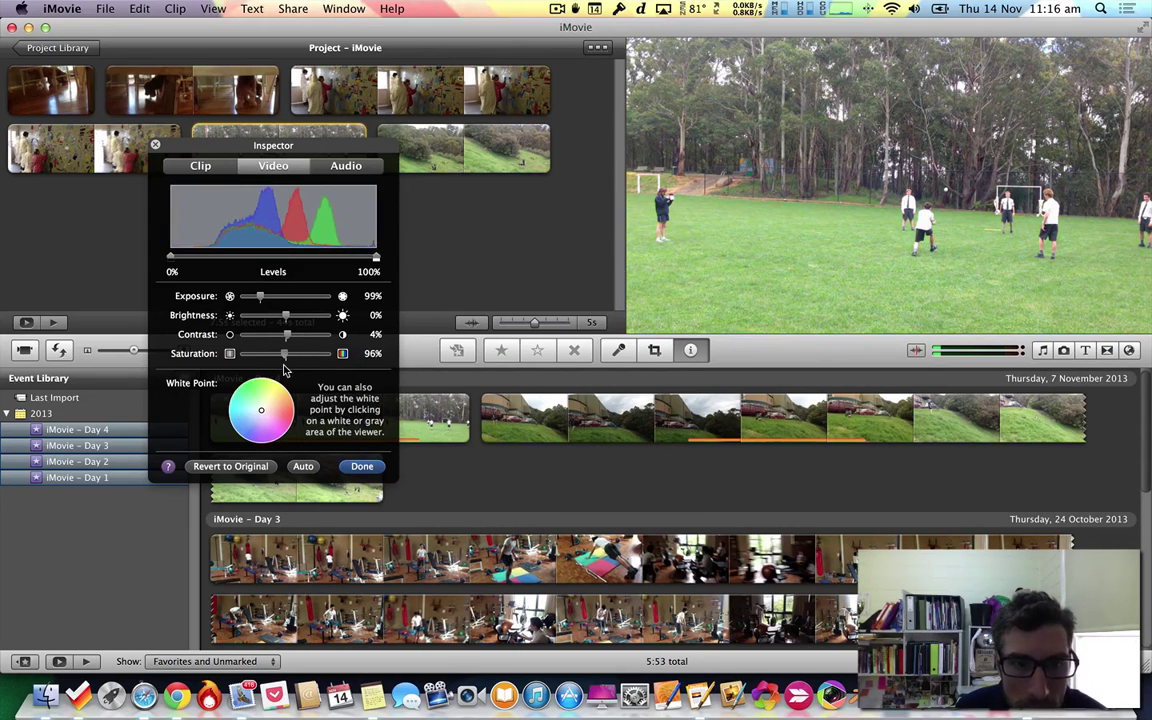
pyautogui.click(340, 164)
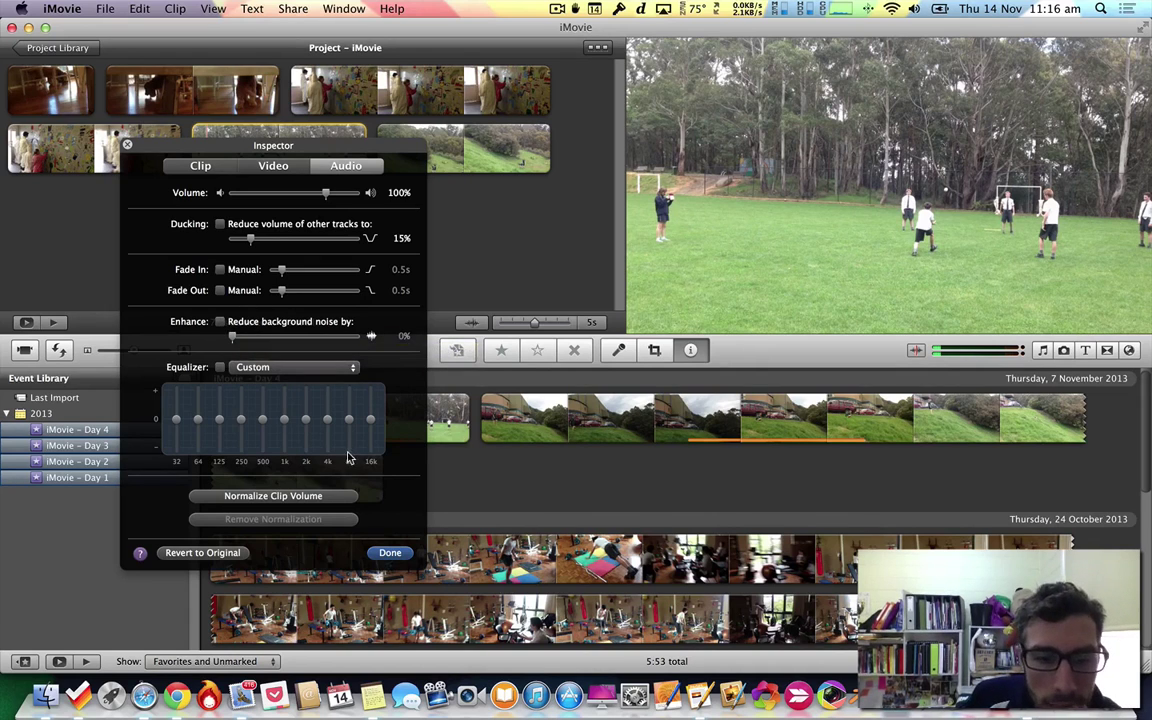
pyautogui.click(390, 552)
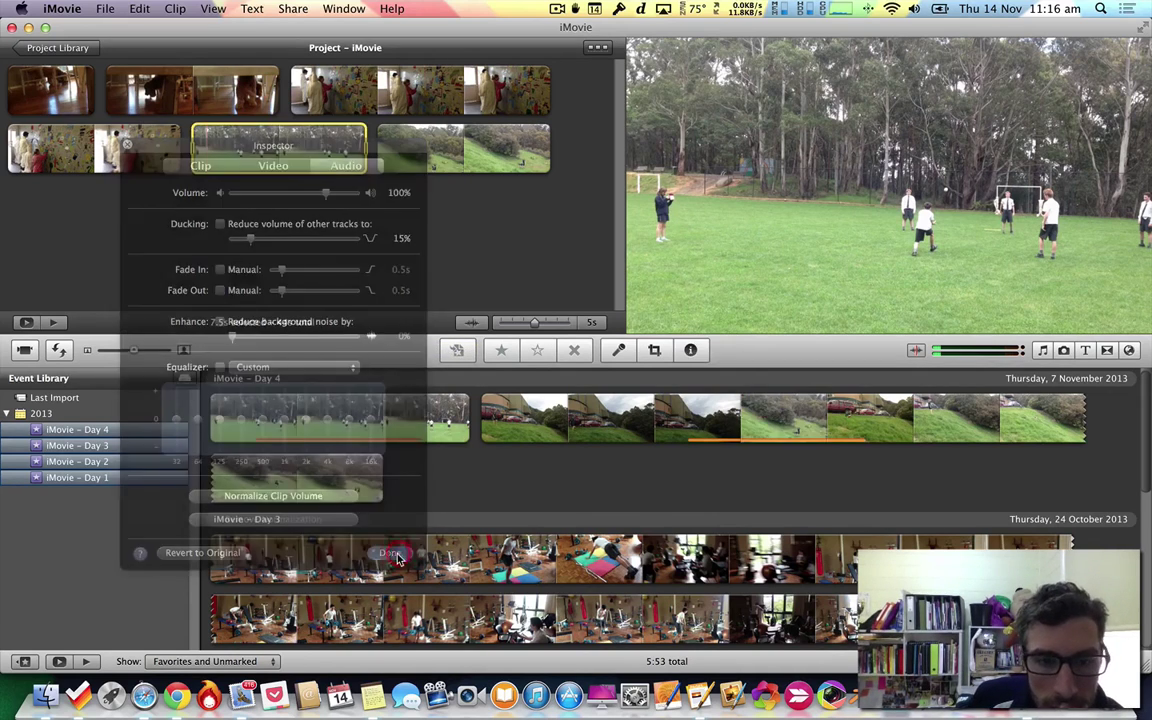
pyautogui.click(204, 163)
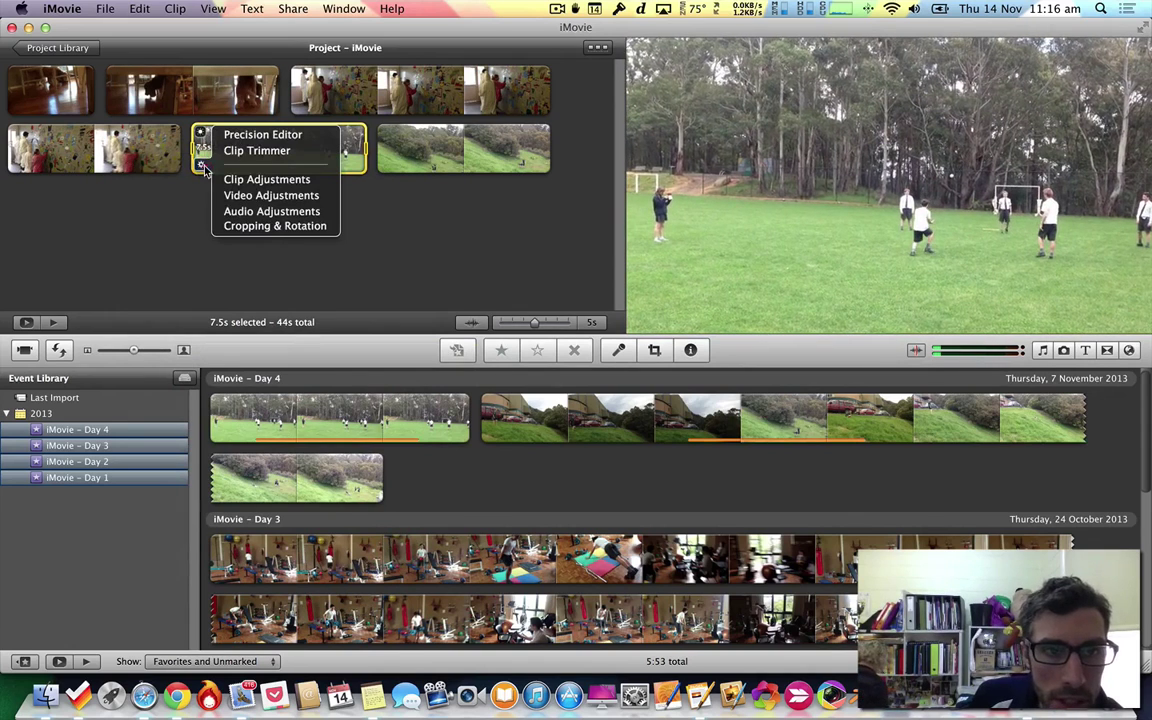
pyautogui.click(297, 195)
pyautogui.click(128, 147)
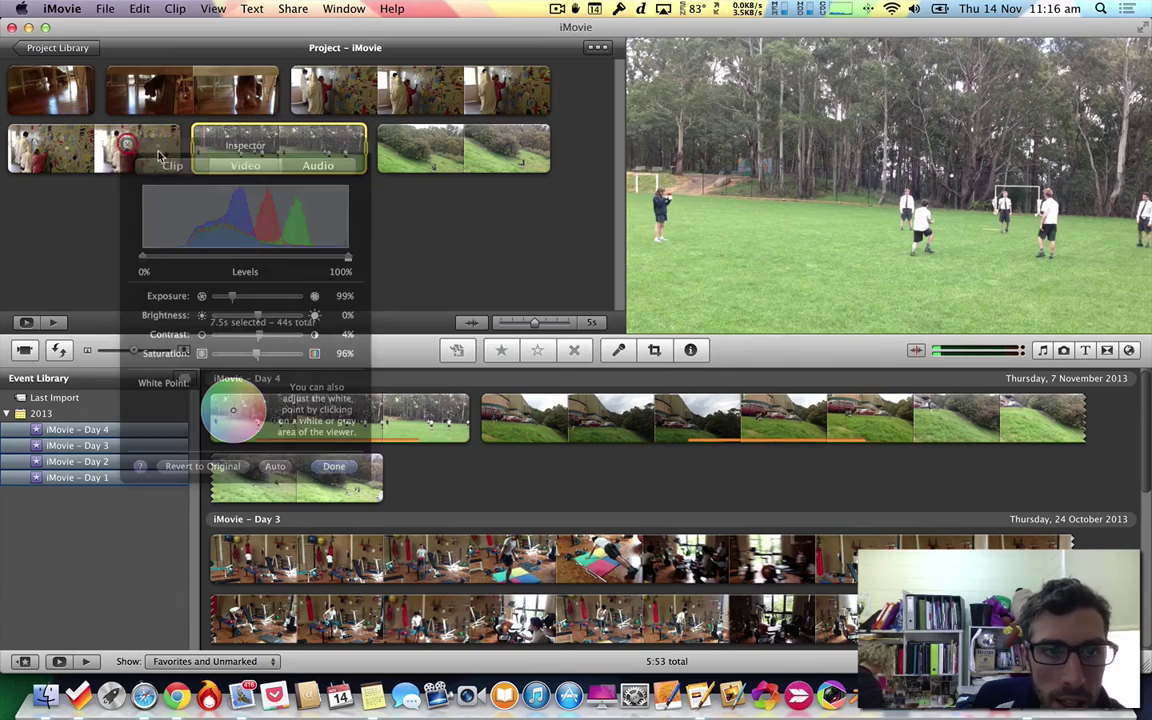
pyautogui.click(201, 164)
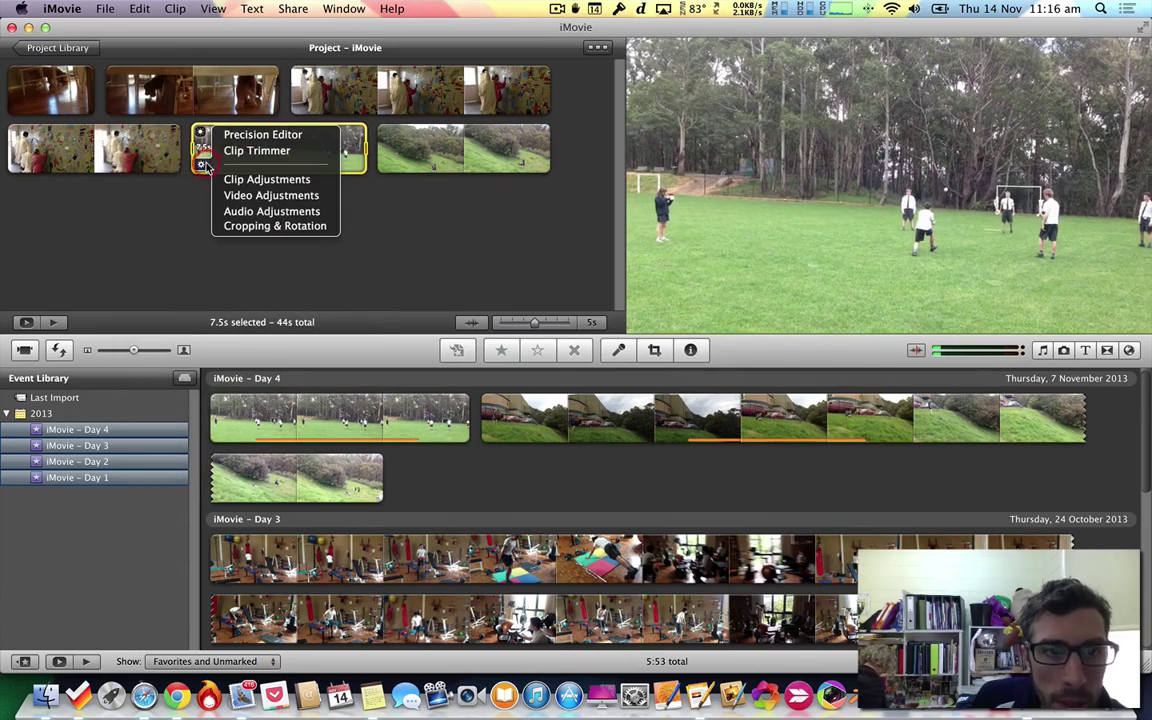
pyautogui.click(268, 180)
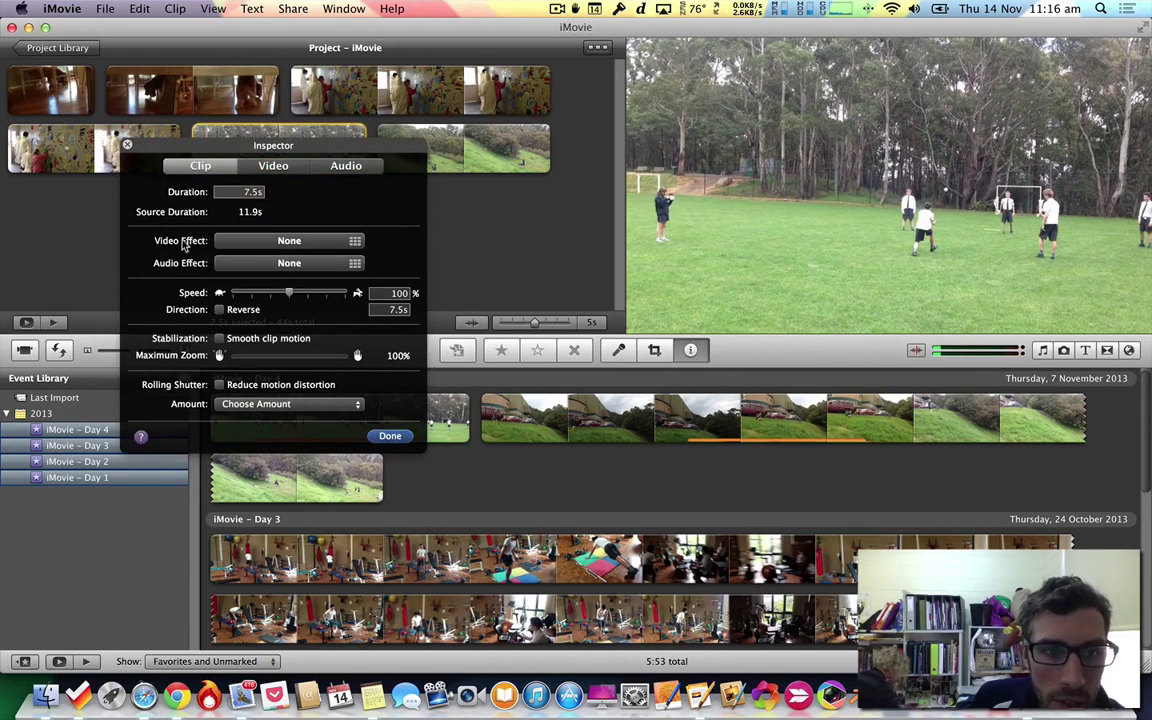
pyautogui.click(289, 242)
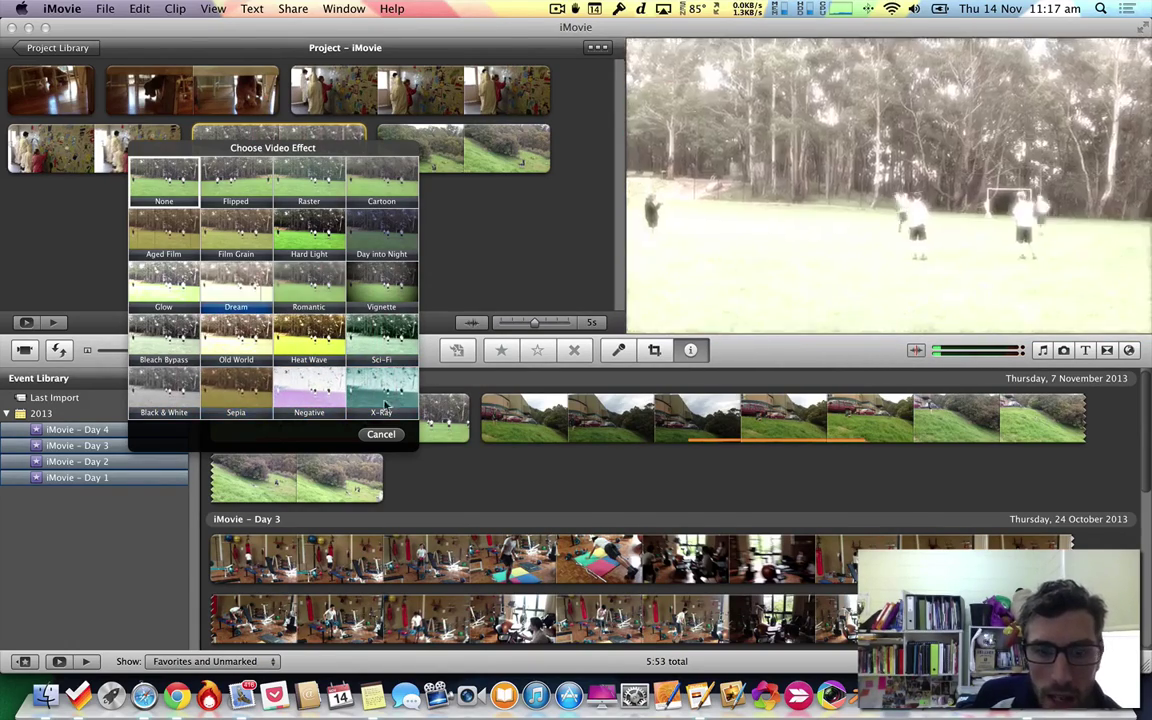
pyautogui.click(385, 435)
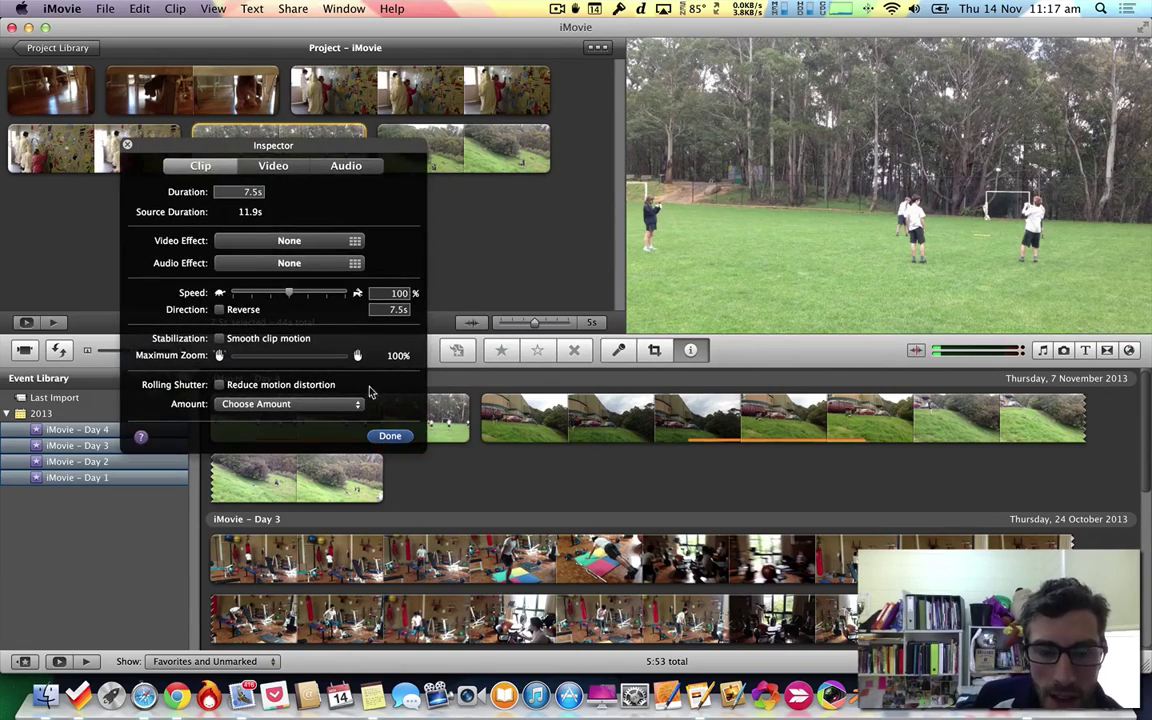
pyautogui.click(390, 437)
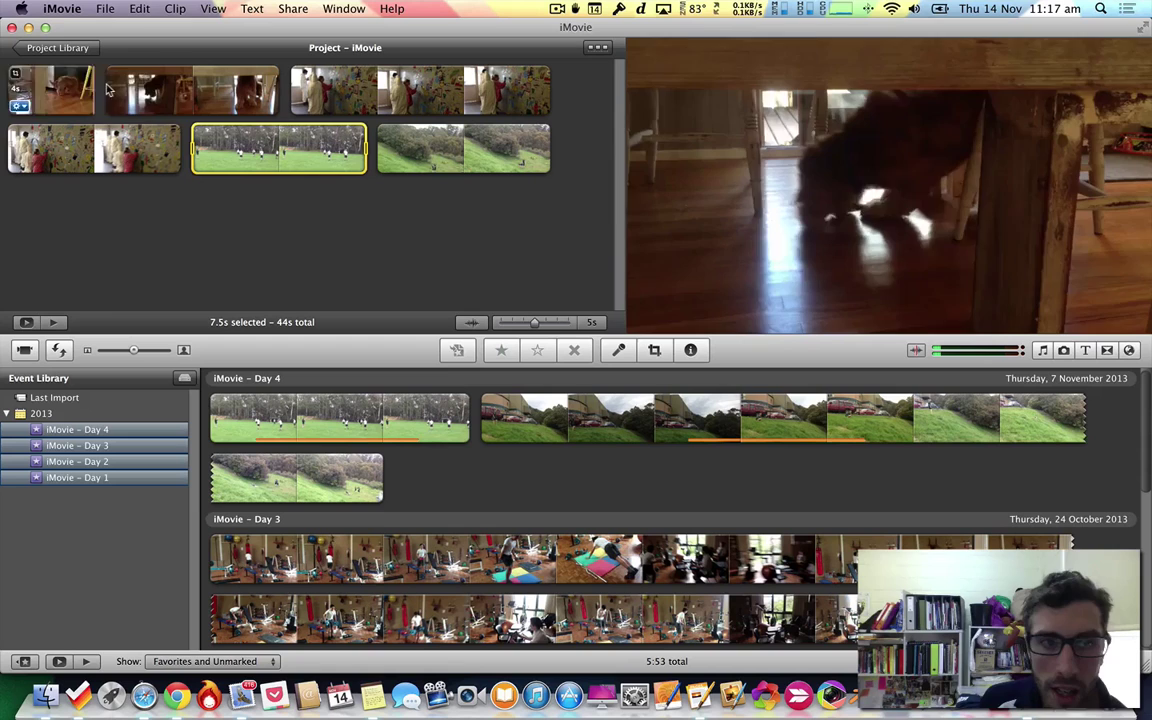
# - Place a Fade to Black transition between the football and hillside clips
pyautogui.click(1085, 349)
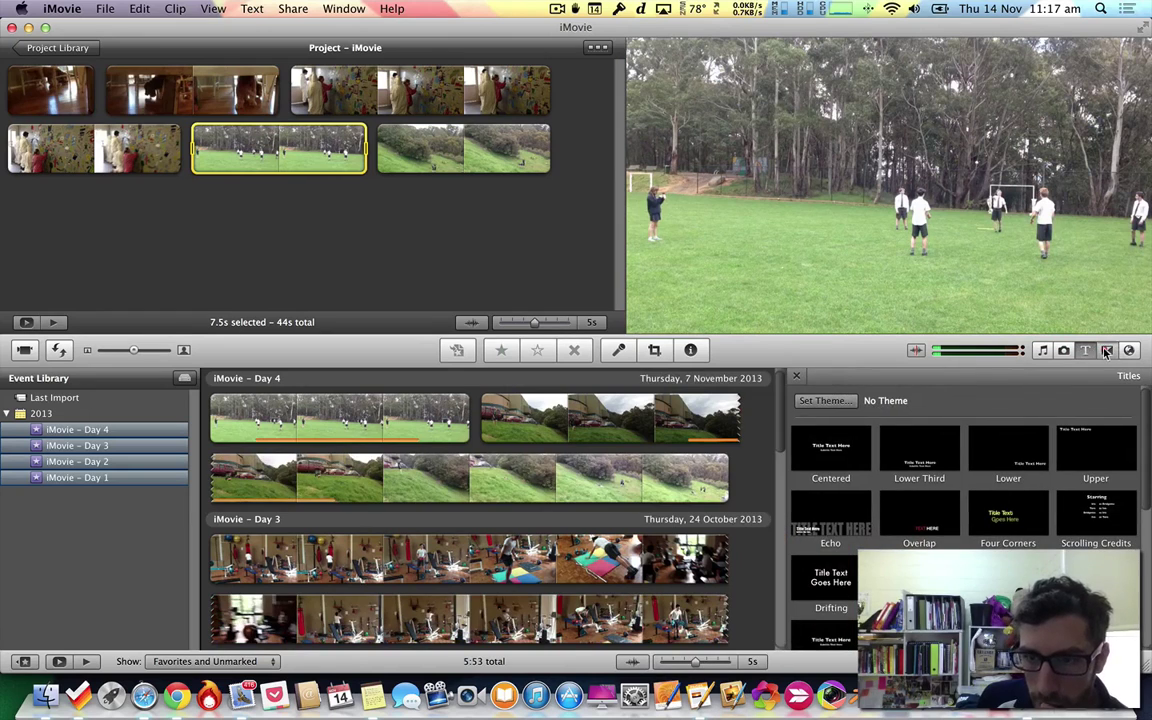
pyautogui.click(1107, 349)
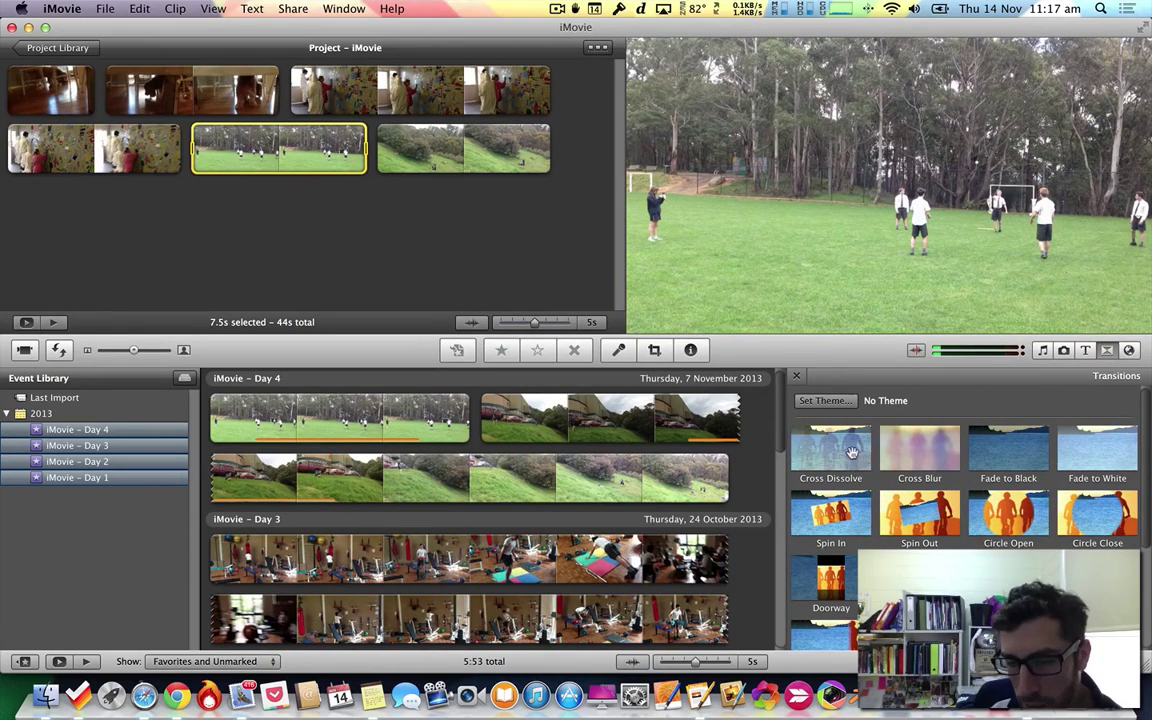
pyautogui.scroll(-2, 880, 456)
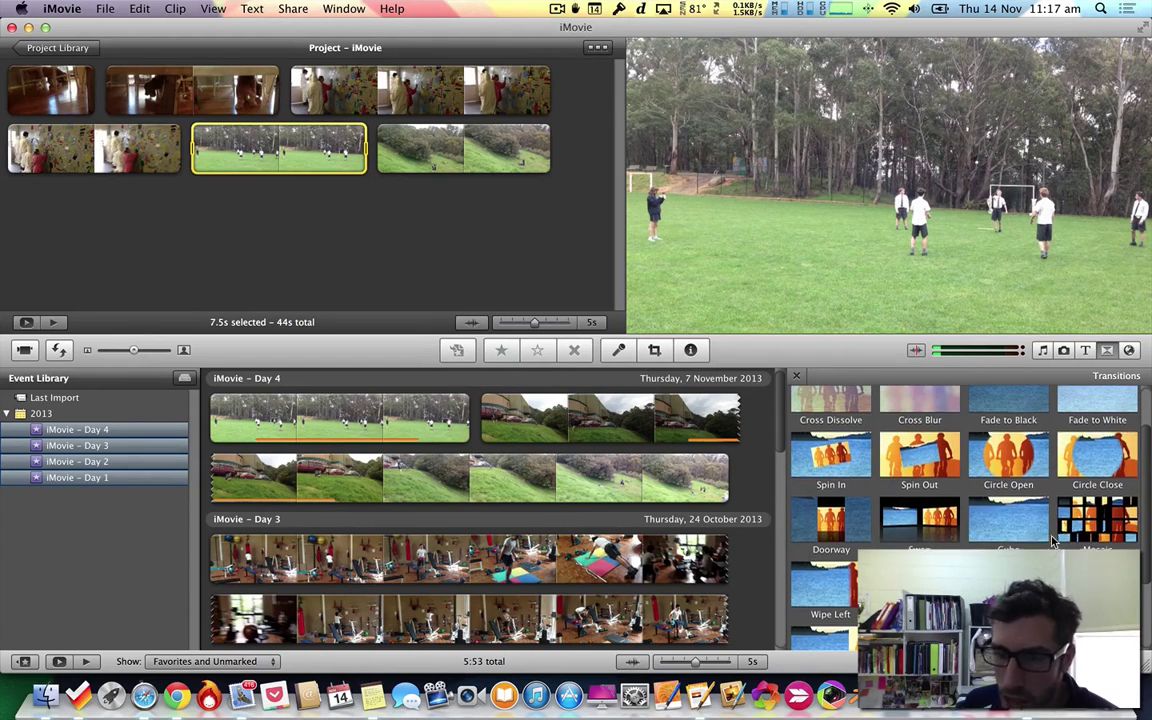
pyautogui.scroll(-1, 850, 490)
pyautogui.scroll(2, 850, 488)
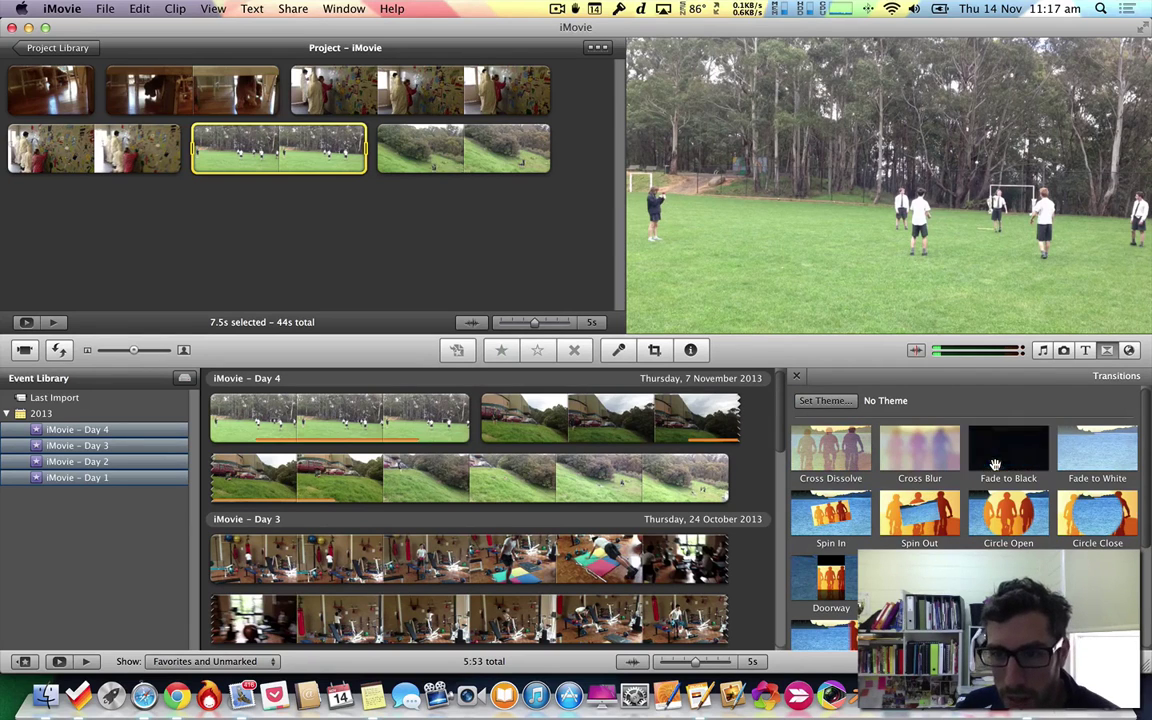
pyautogui.moveTo(995, 465); pyautogui.dragTo(381, 148)
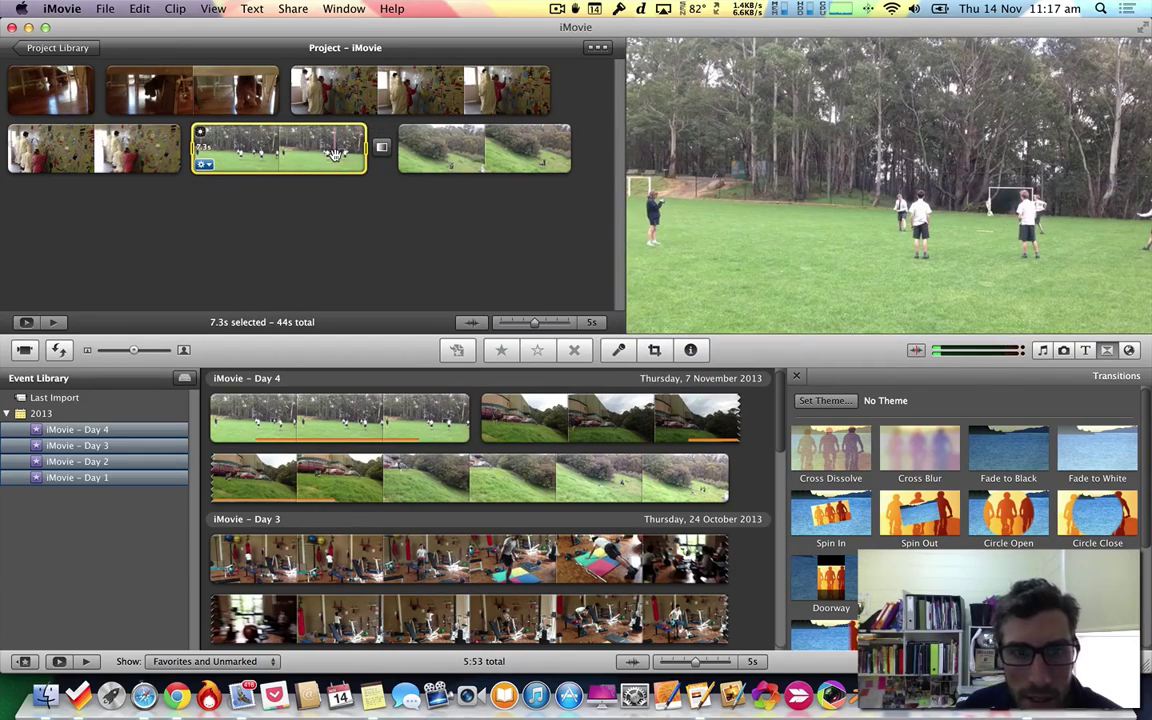
# - Add a transition between the project's first two clips
pyautogui.click(331, 150)
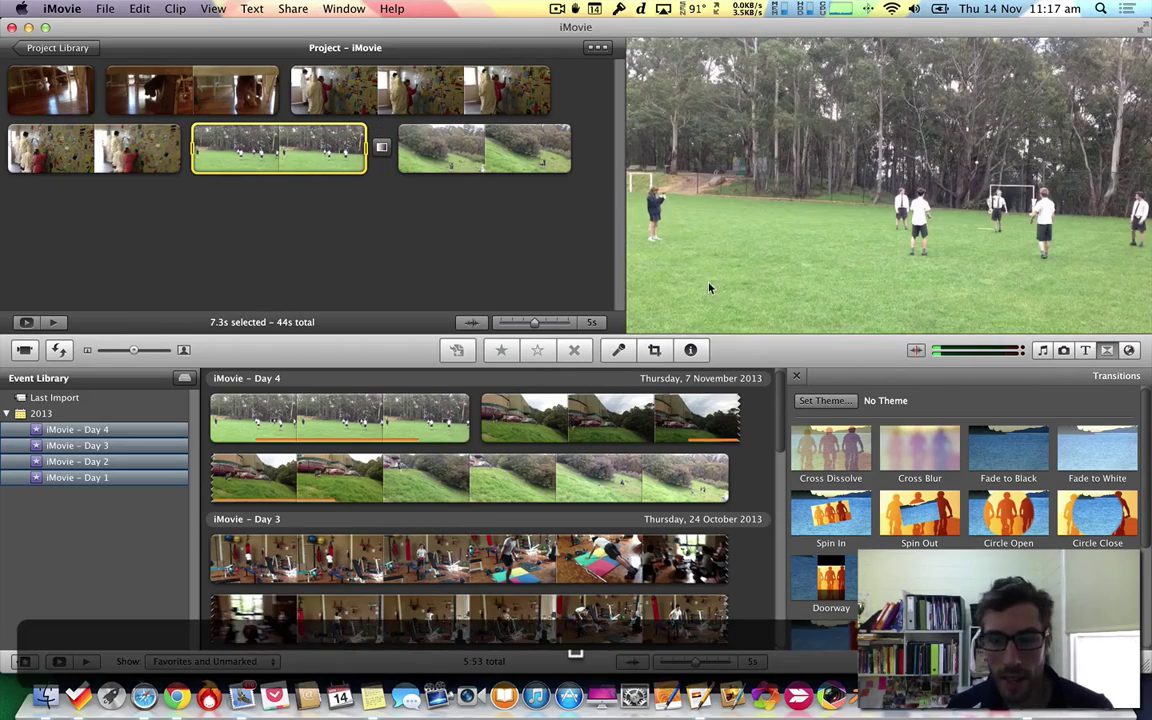
pyautogui.moveTo(345, 150)
pyautogui.mouseDown()
pyautogui.moveTo(300, 100)
pyautogui.moveTo(259, 87)
pyautogui.moveTo(73, 93)
pyautogui.mouseUp()
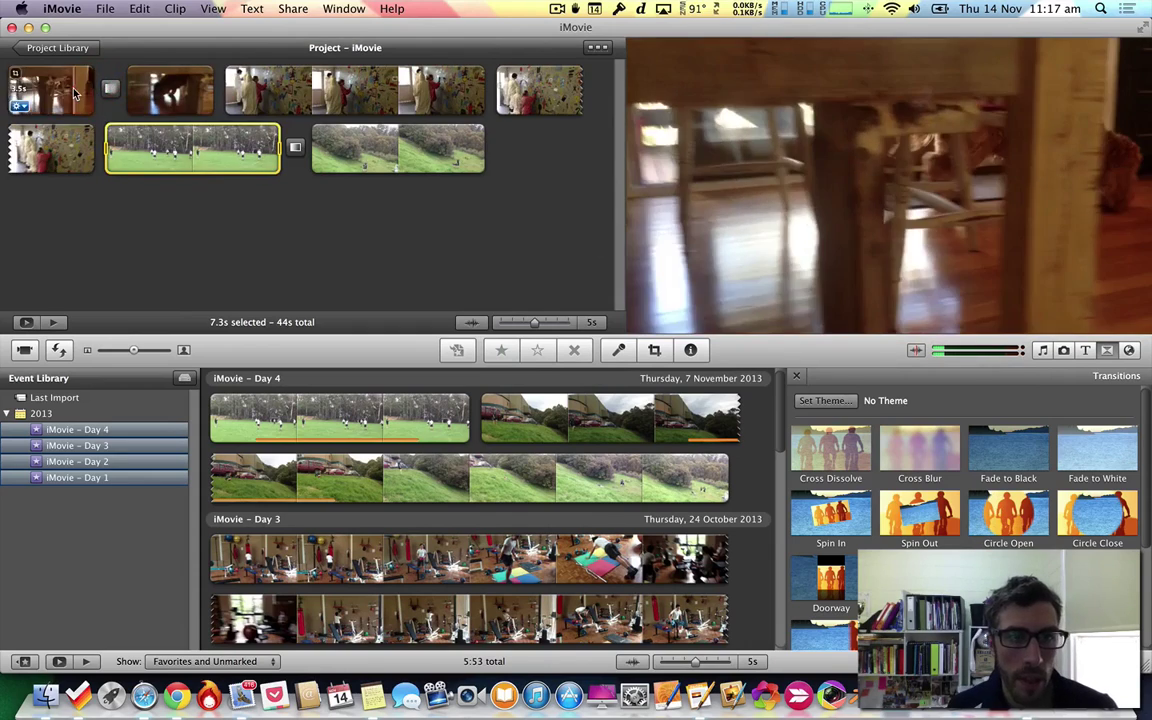
pyautogui.click(75, 91)
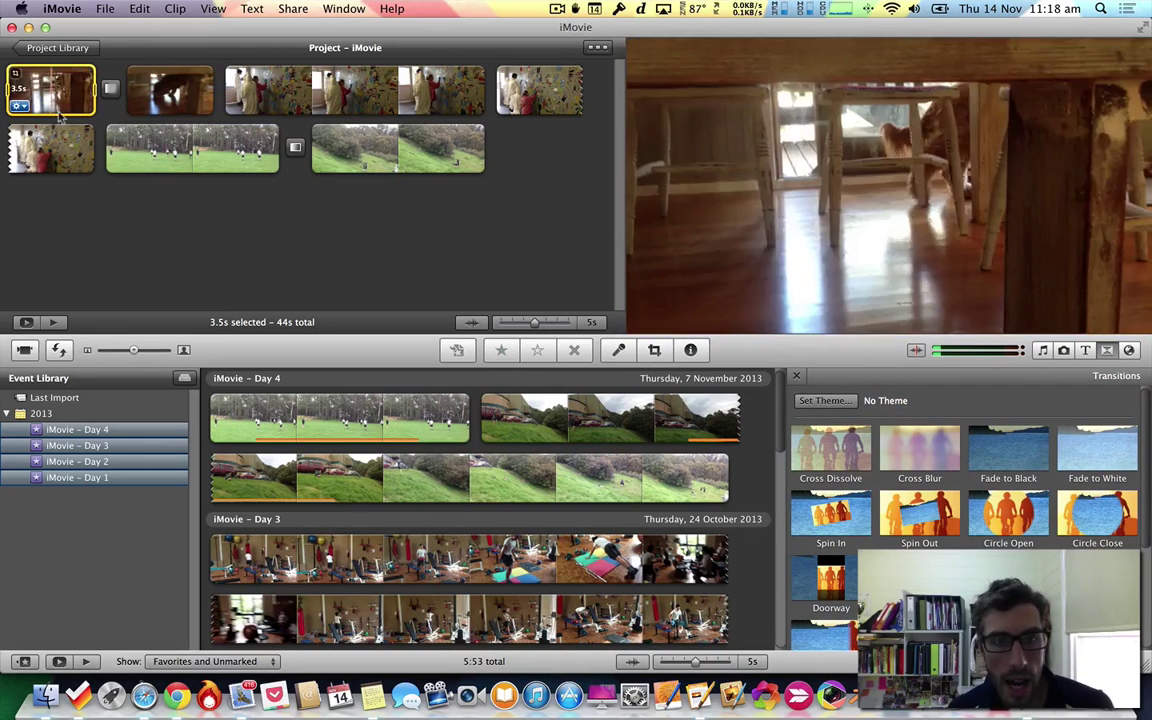
# - Add a Centered title with a black background at the start of the project
pyautogui.click(1088, 351)
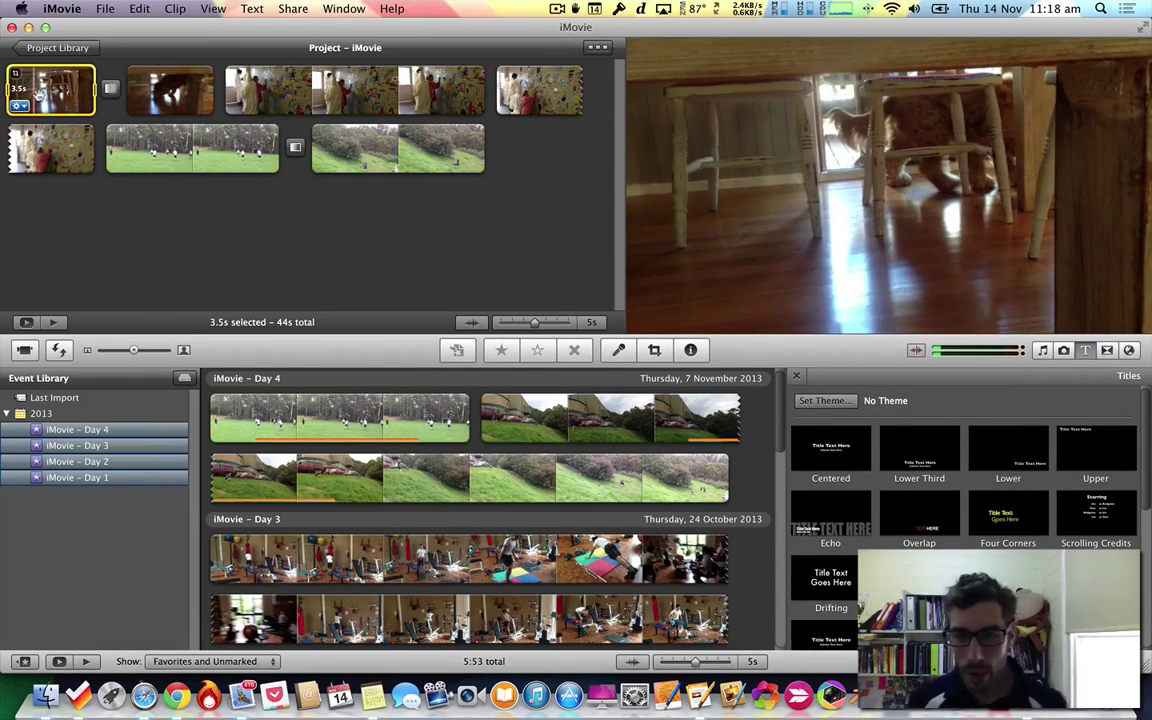
pyautogui.click(814, 448)
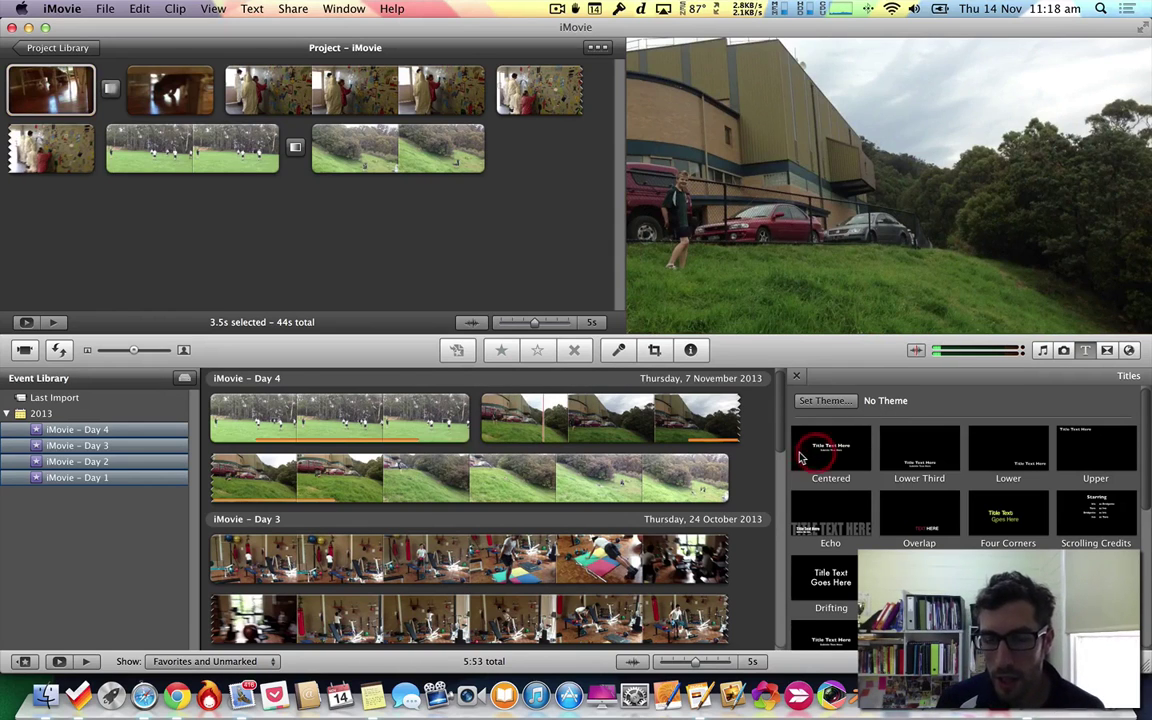
pyautogui.scroll(-1, 1098, 516)
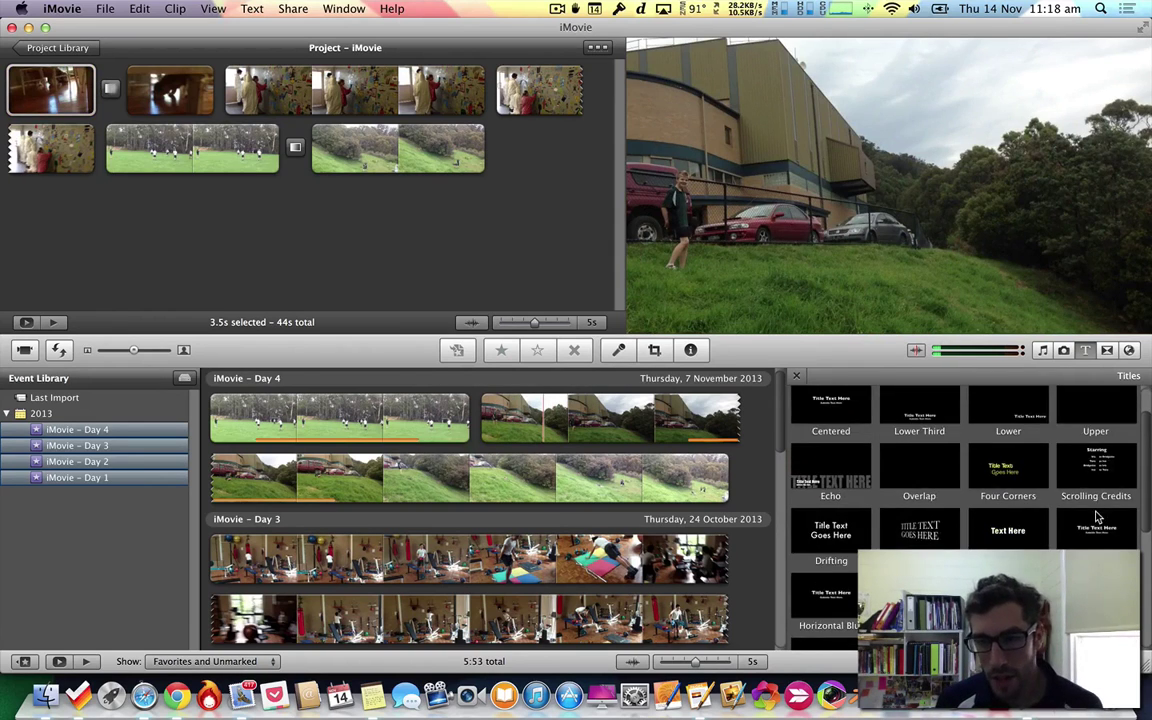
pyautogui.scroll(1, 1040, 500)
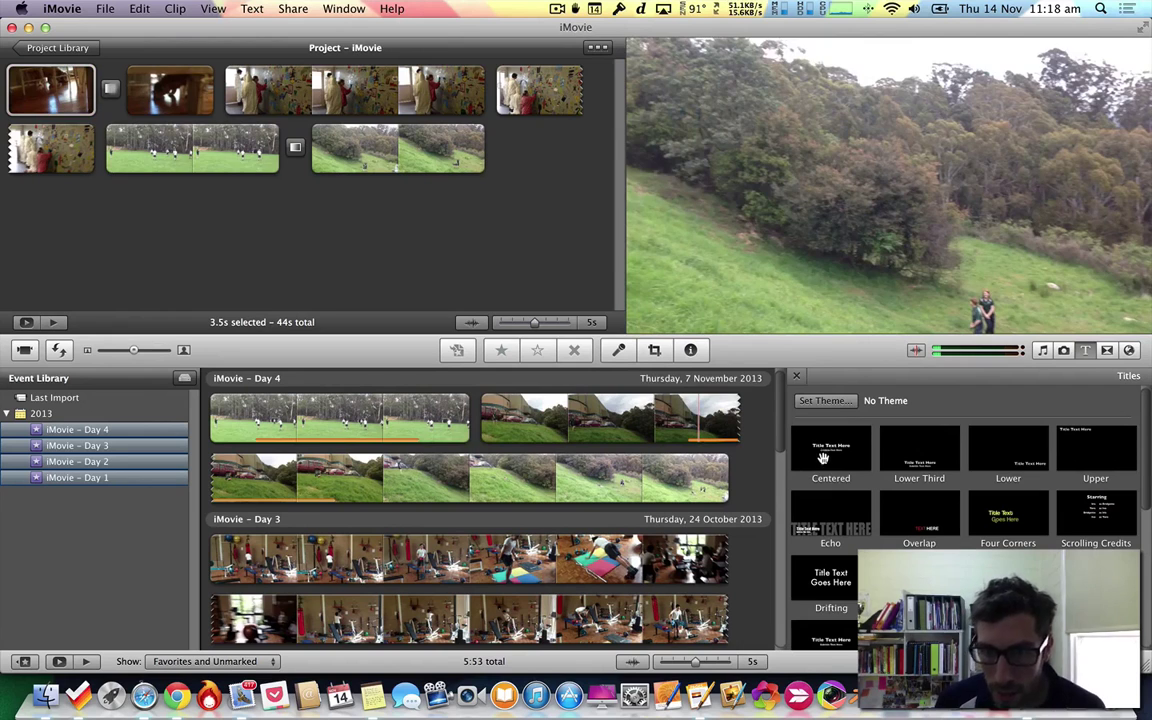
pyautogui.moveTo(822, 458); pyautogui.dragTo(33, 87)
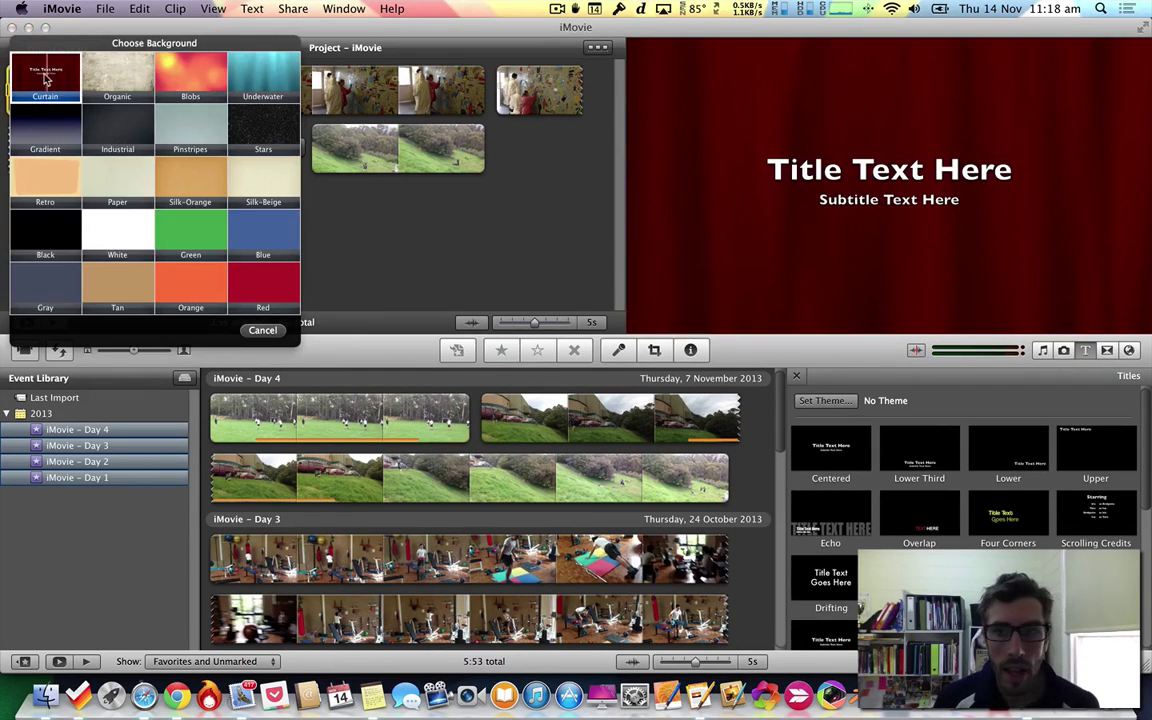
pyautogui.click(45, 232)
# - Change the title text to 'Winston' and the subtitle to 'is cute...'
pyautogui.click(848, 168)
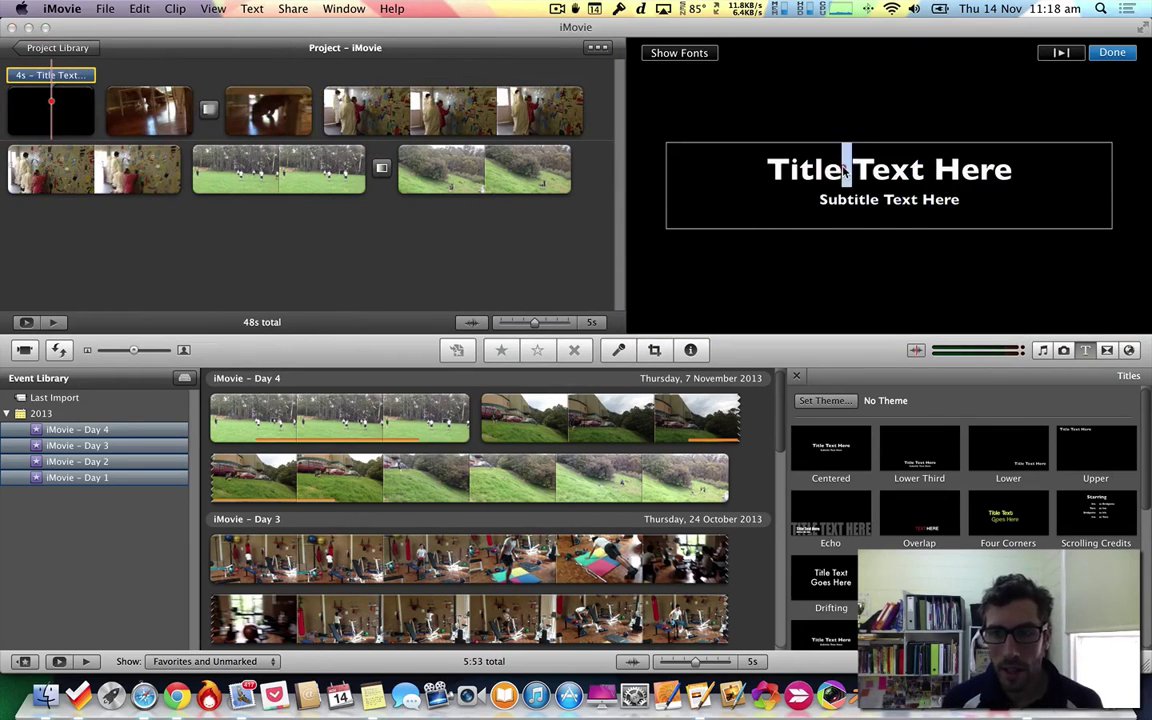
pyautogui.moveTo(1010, 172); pyautogui.dragTo(773, 174)
pyautogui.write('Winston')
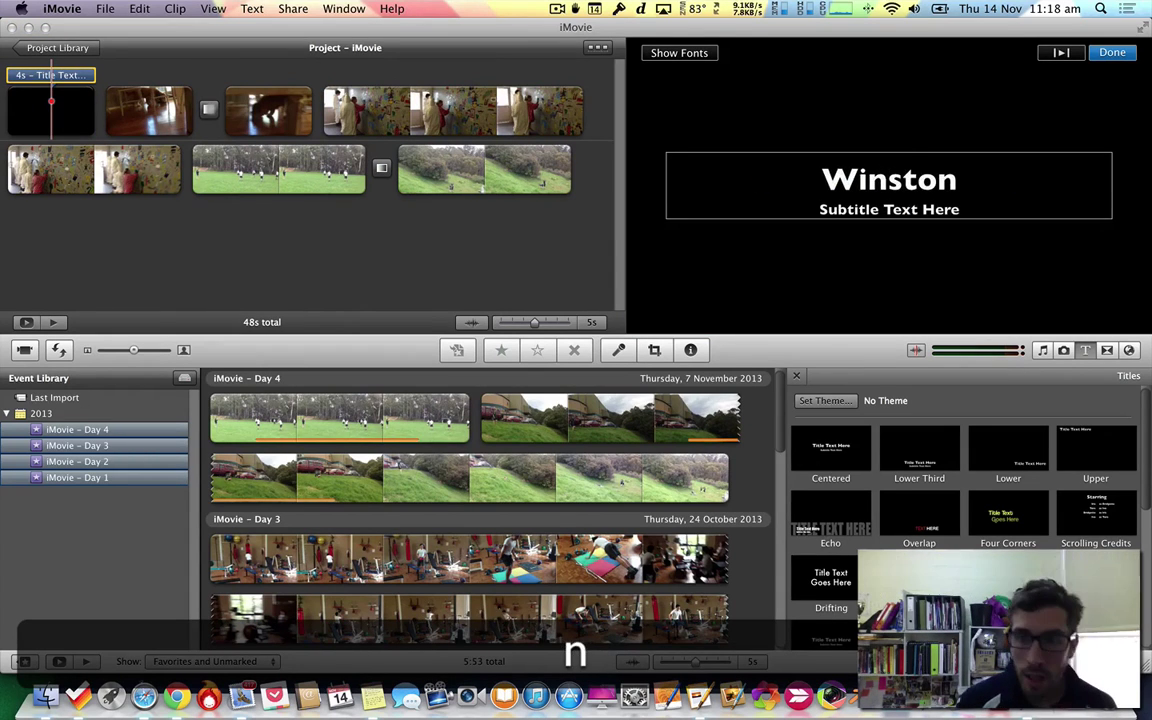
pyautogui.tripleClick(884, 208)
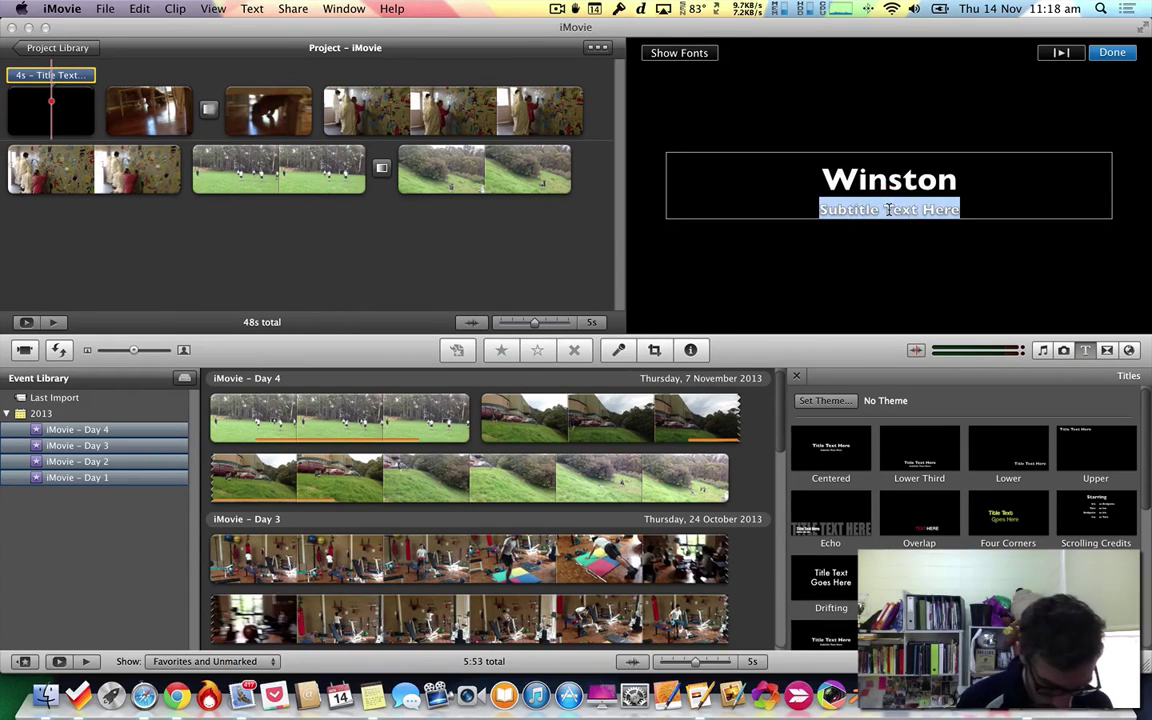
pyautogui.write('is cute...')
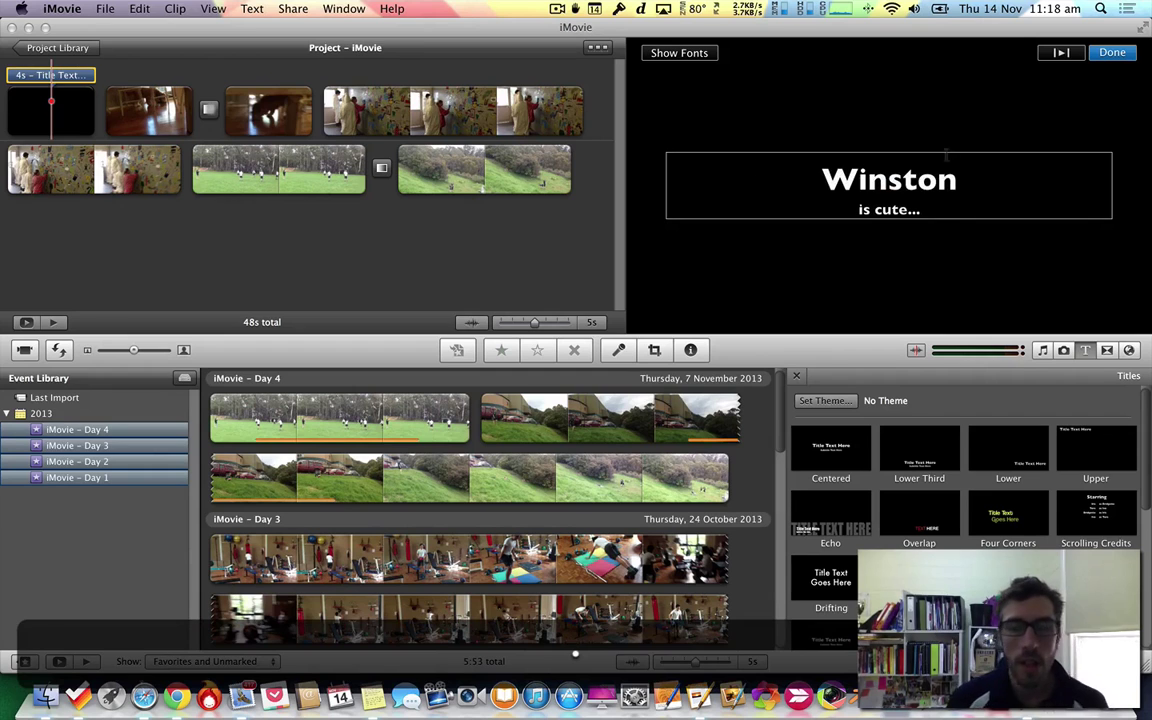
pyautogui.click(472, 236)
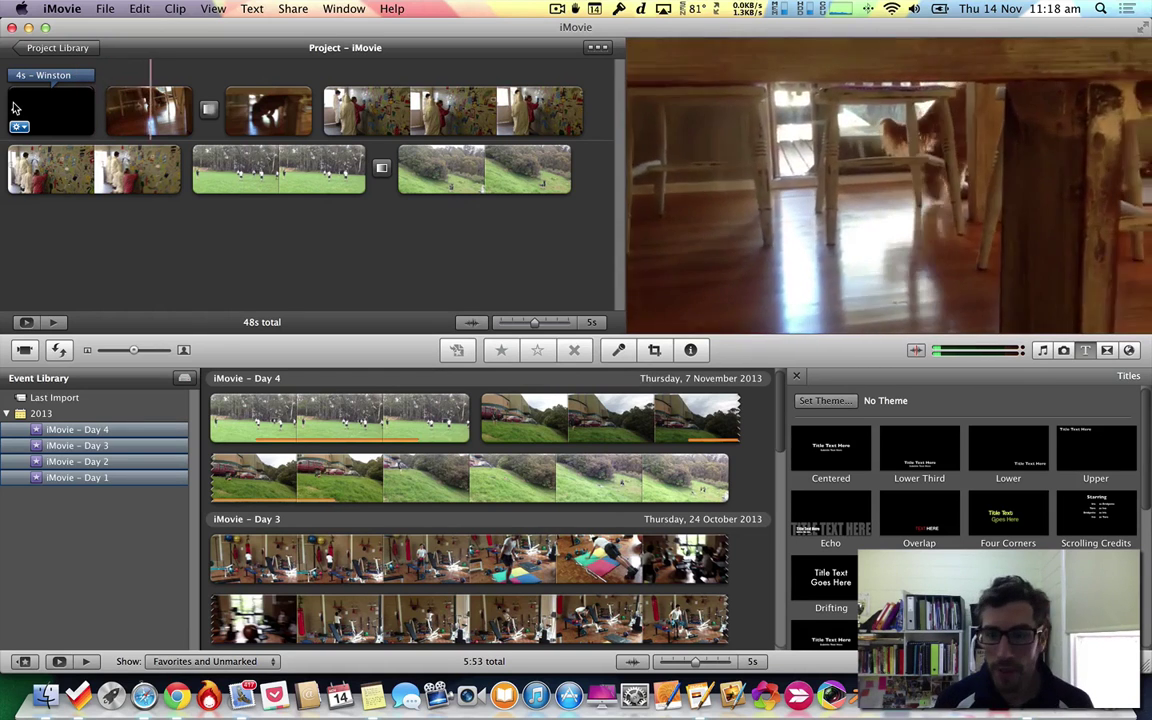
# - Add Scrolling Credits with a black background at the end of the project
pyautogui.scroll(-2, 1029, 526)
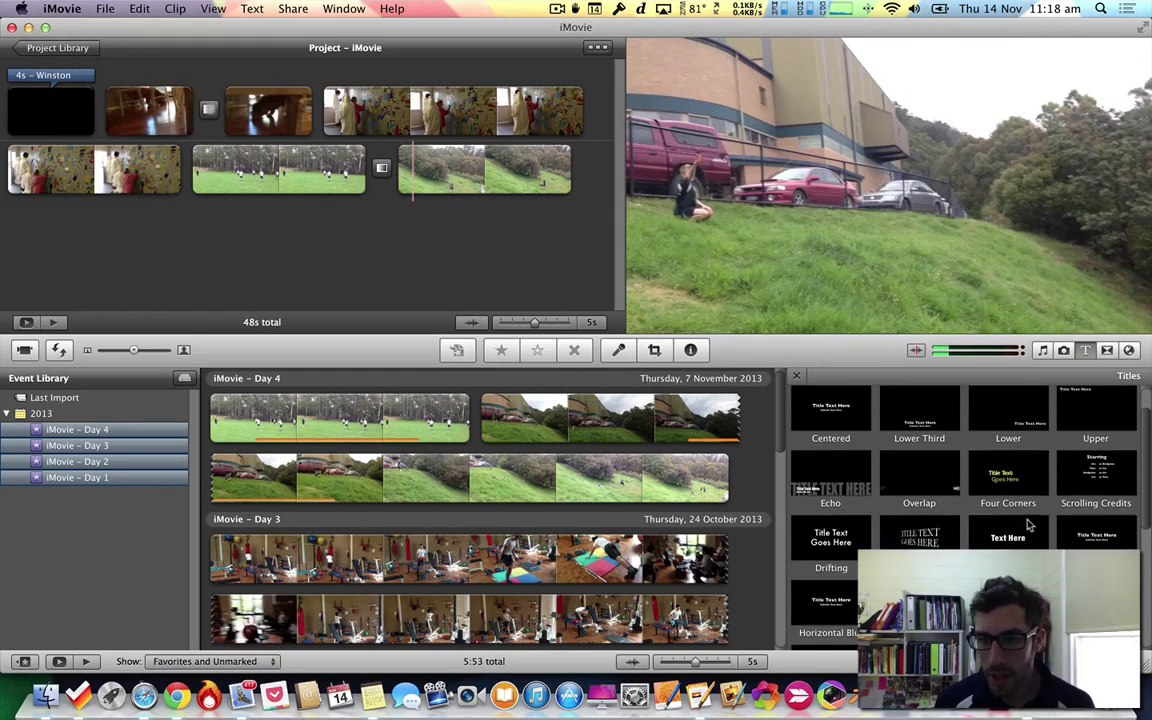
pyautogui.moveTo(1104, 485); pyautogui.dragTo(598, 190)
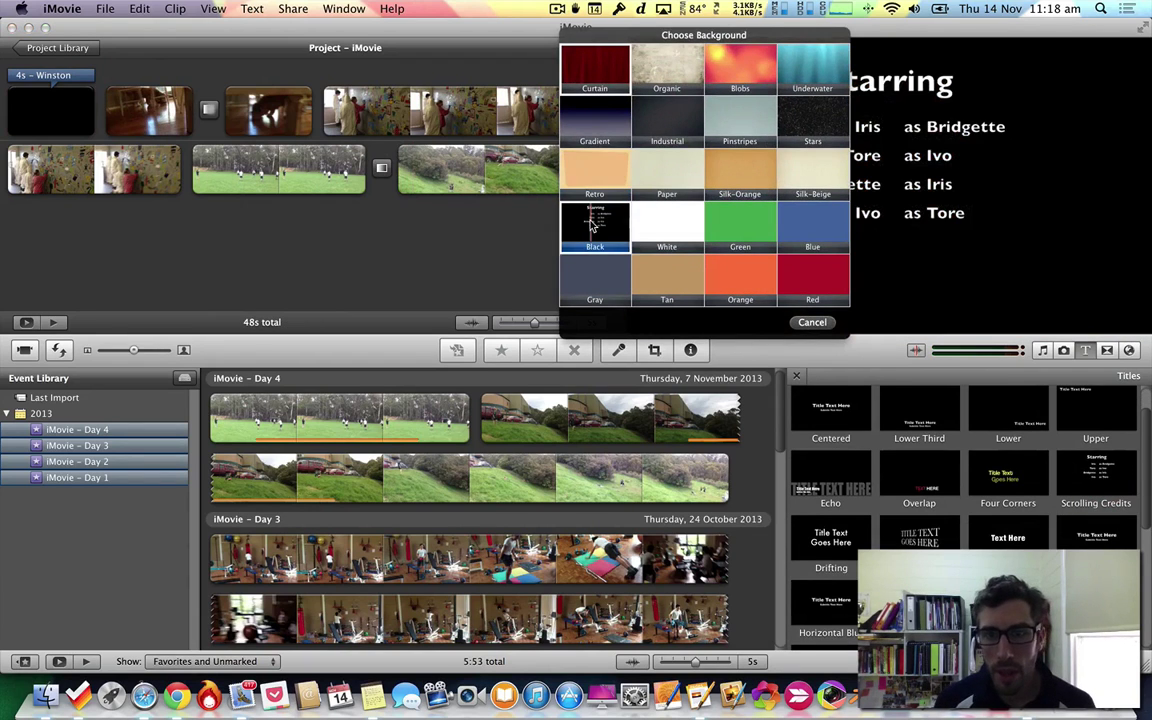
pyautogui.click(594, 225)
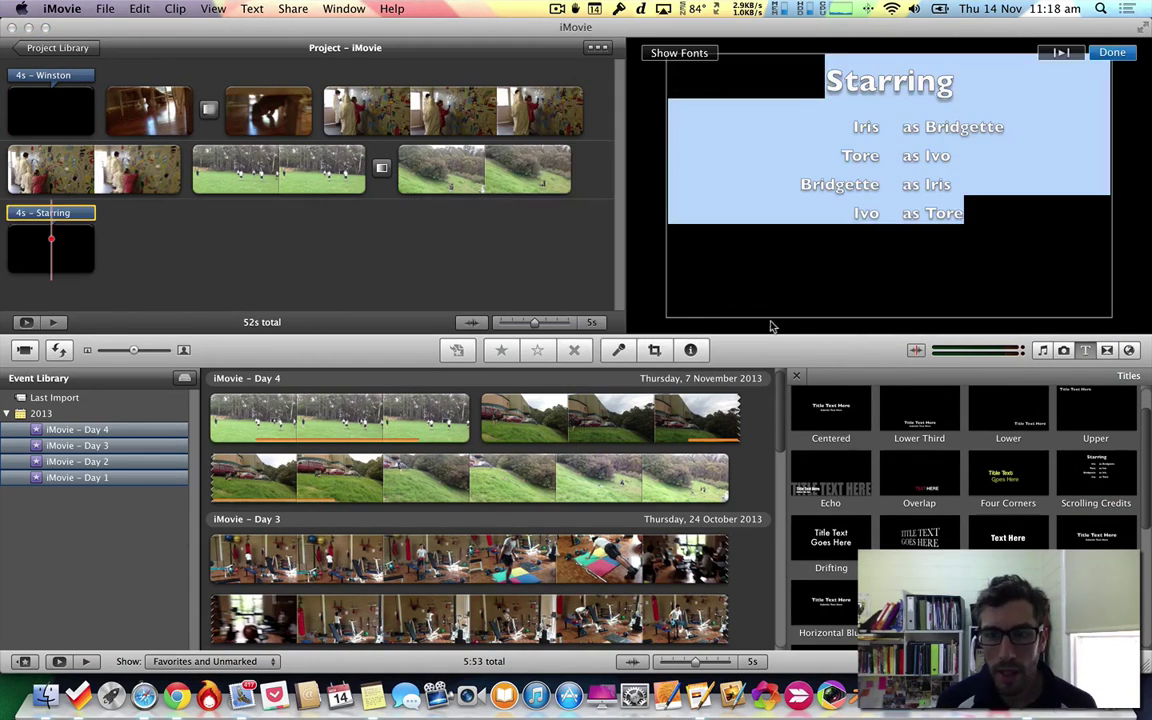
pyautogui.click(409, 290)
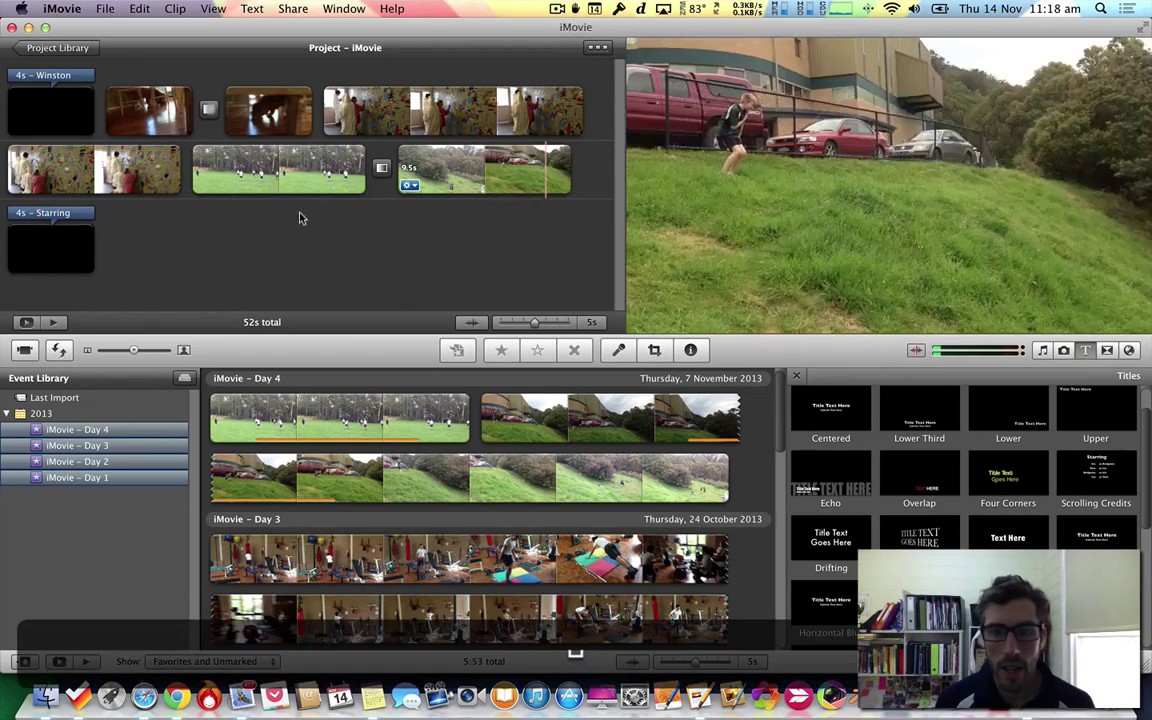
# - Reopen the Starring credits and select all their text
pyautogui.click(55, 215)
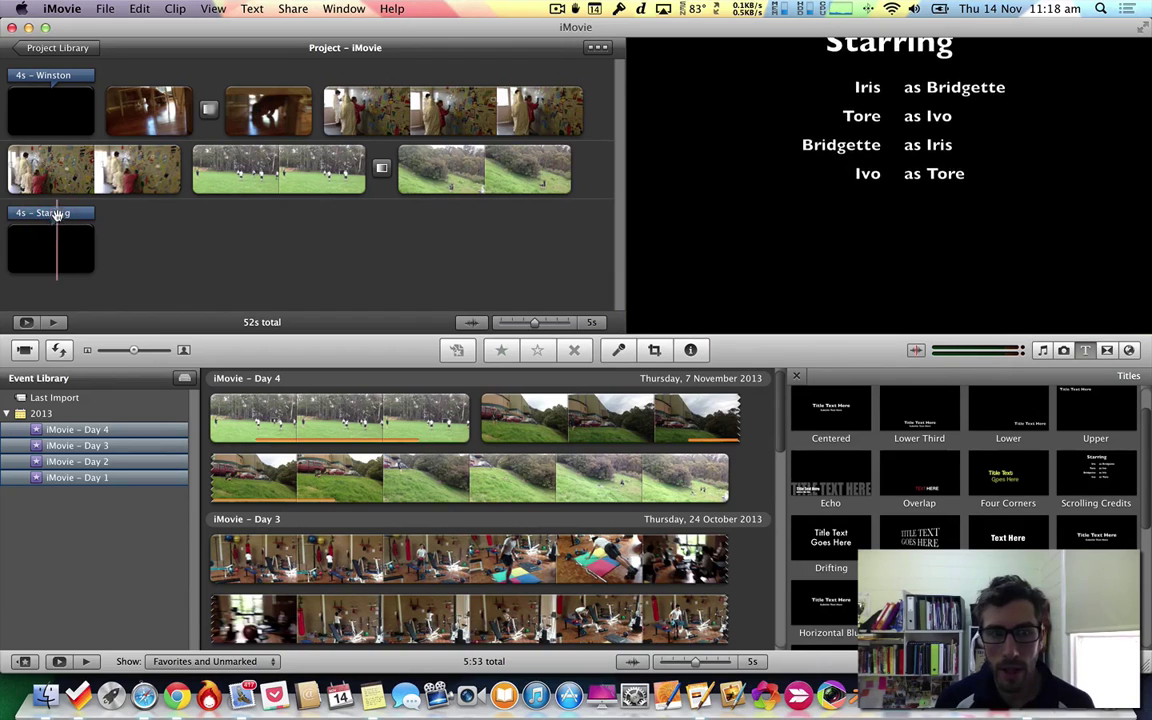
pyautogui.press('super+a')
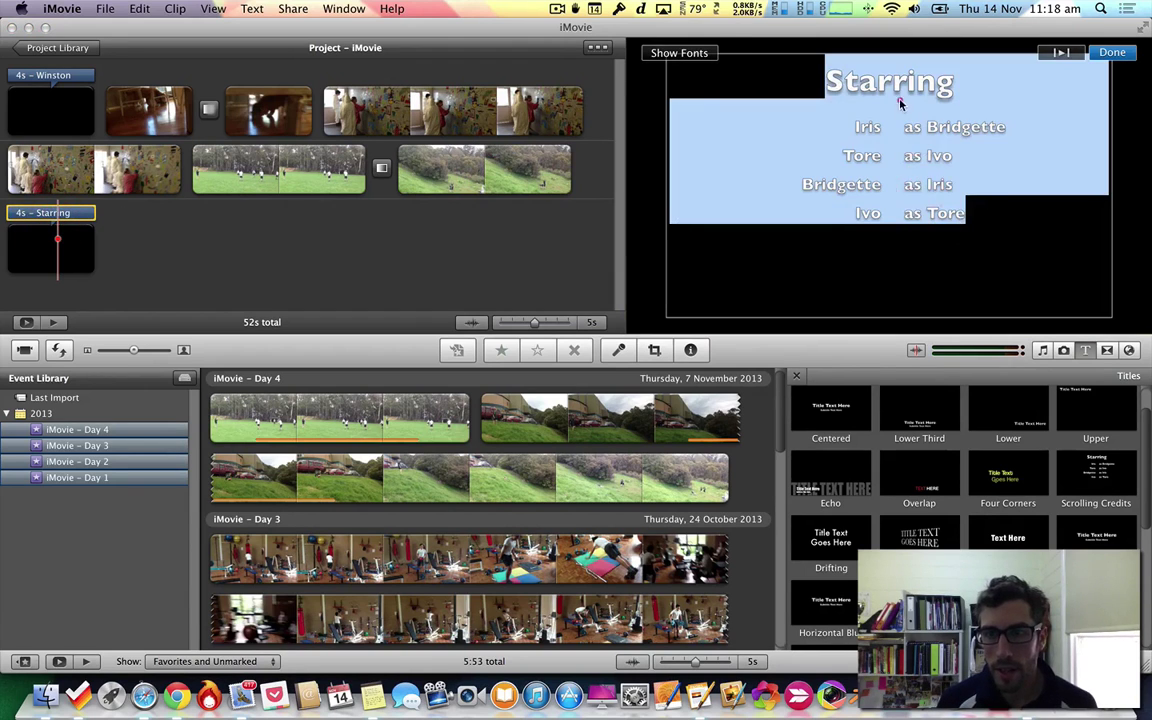
pyautogui.click(361, 278)
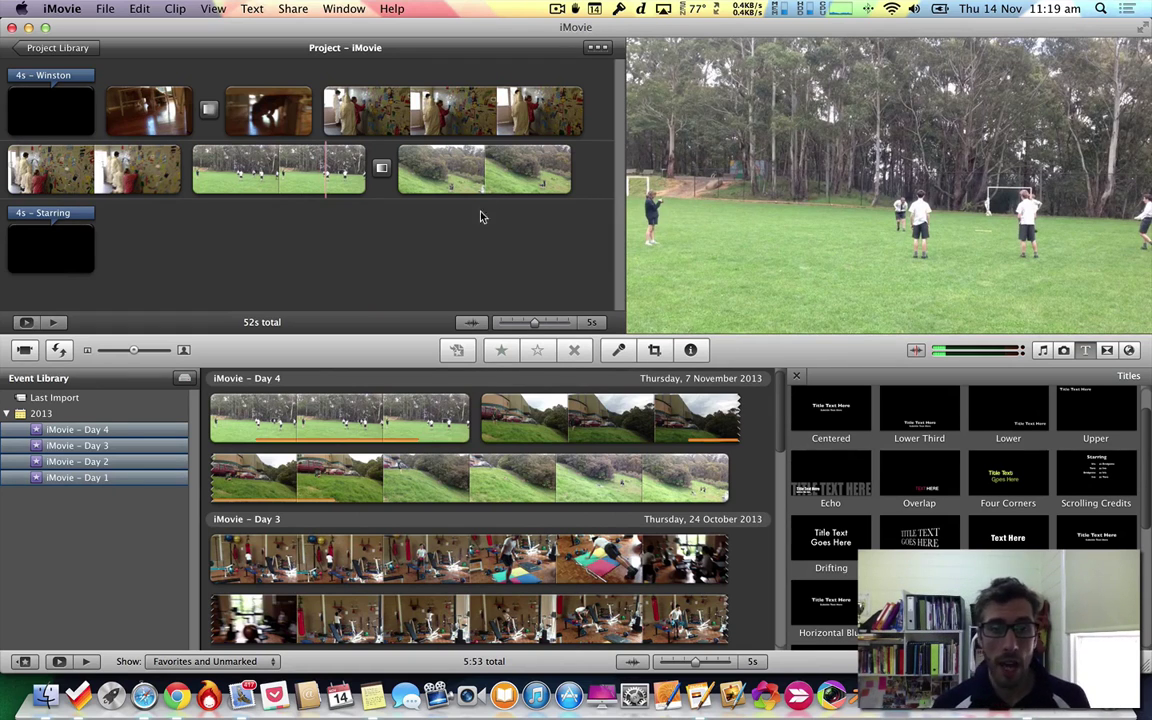
# - Browse the iTunes music list and the Photos library, then return to Transitions
pyautogui.click(1046, 352)
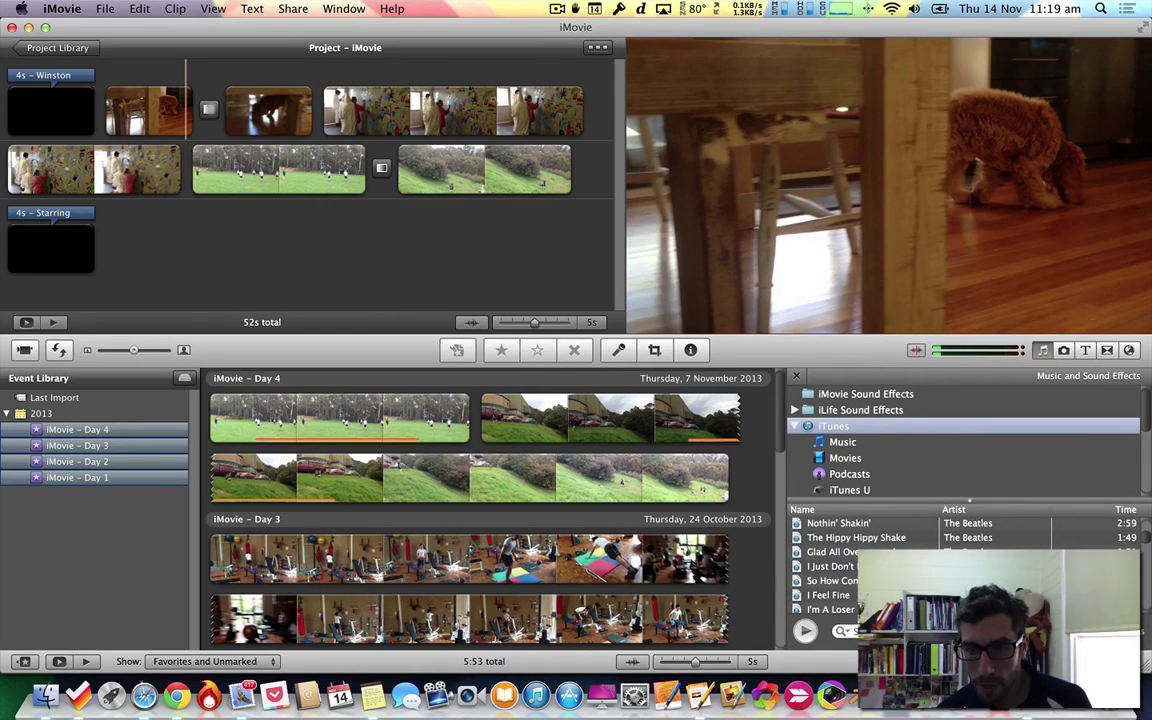
pyautogui.scroll(-5, 920, 565)
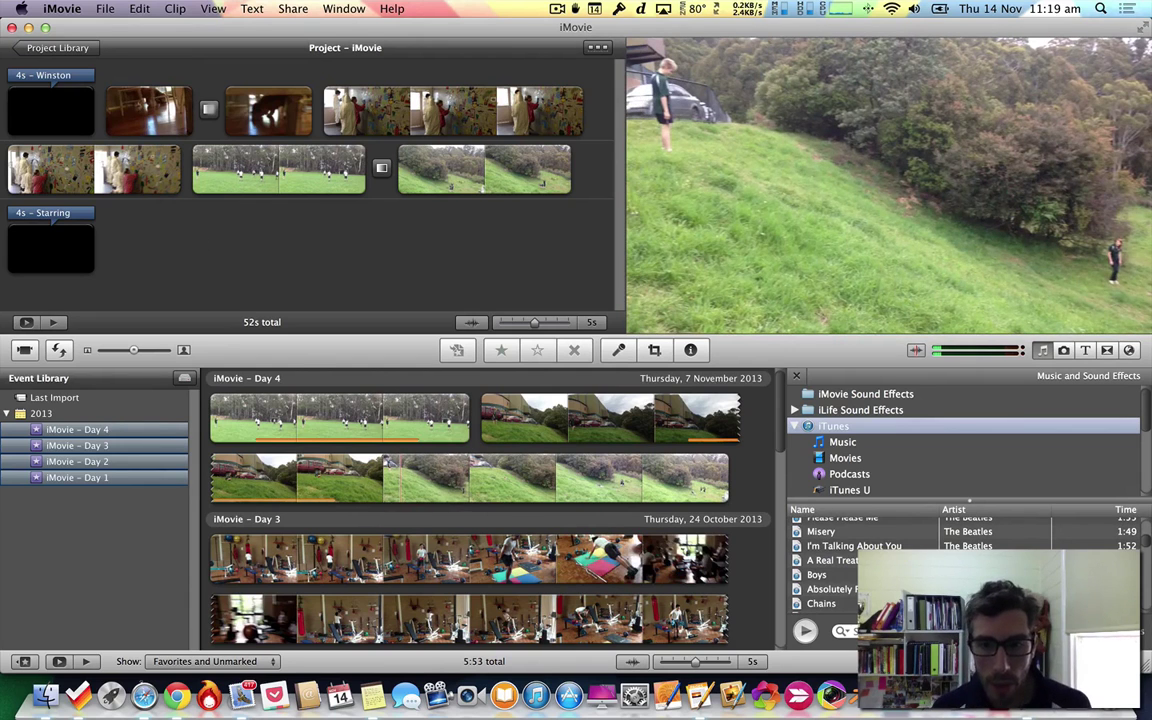
pyautogui.scroll(-3, 900, 560)
pyautogui.click(1063, 350)
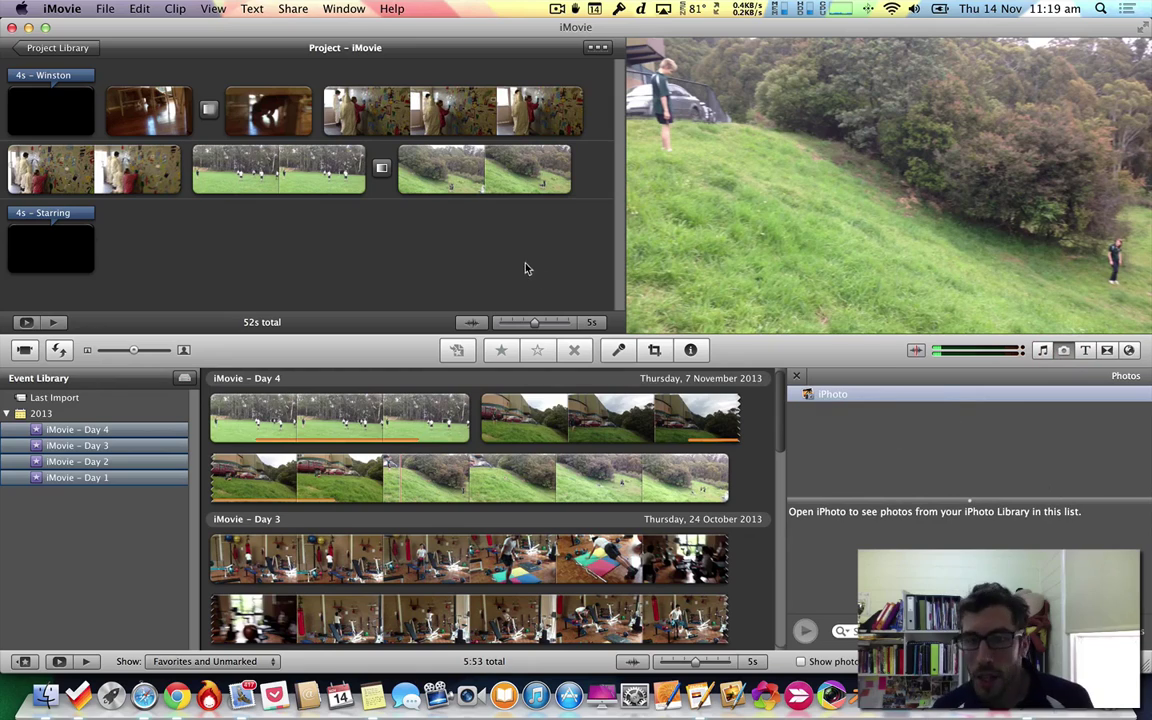
pyautogui.click(1110, 351)
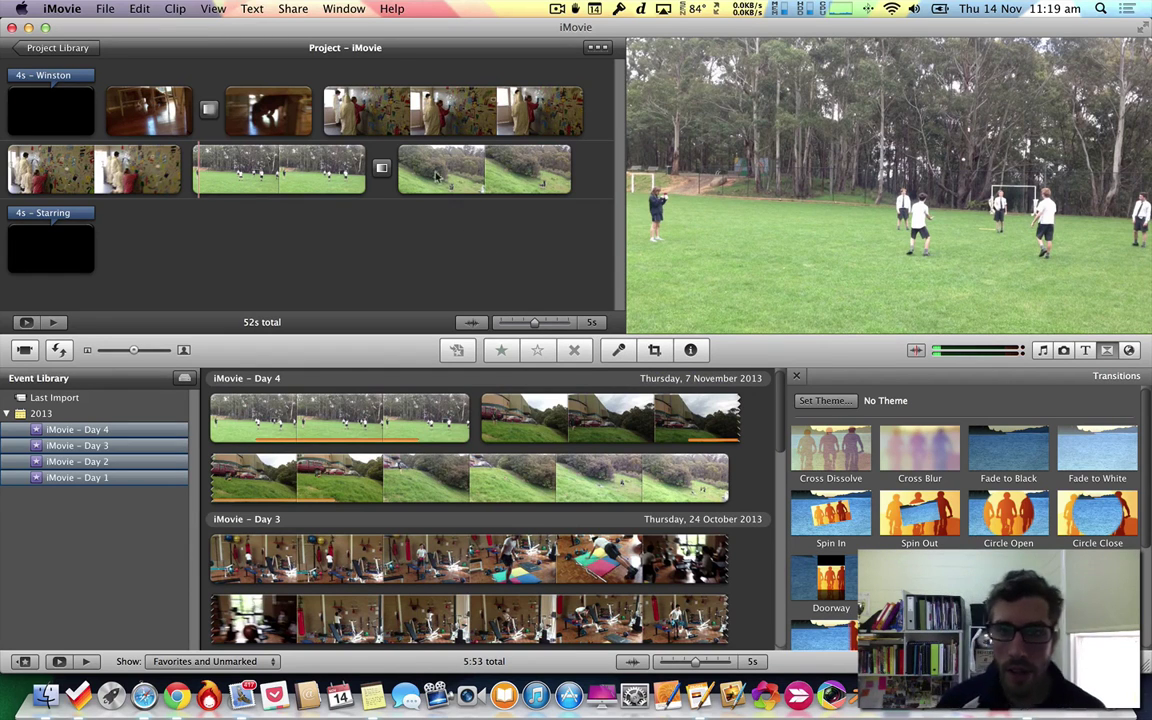
# - Select the dog clip and open the voiceover recording controls
pyautogui.click(397, 110)
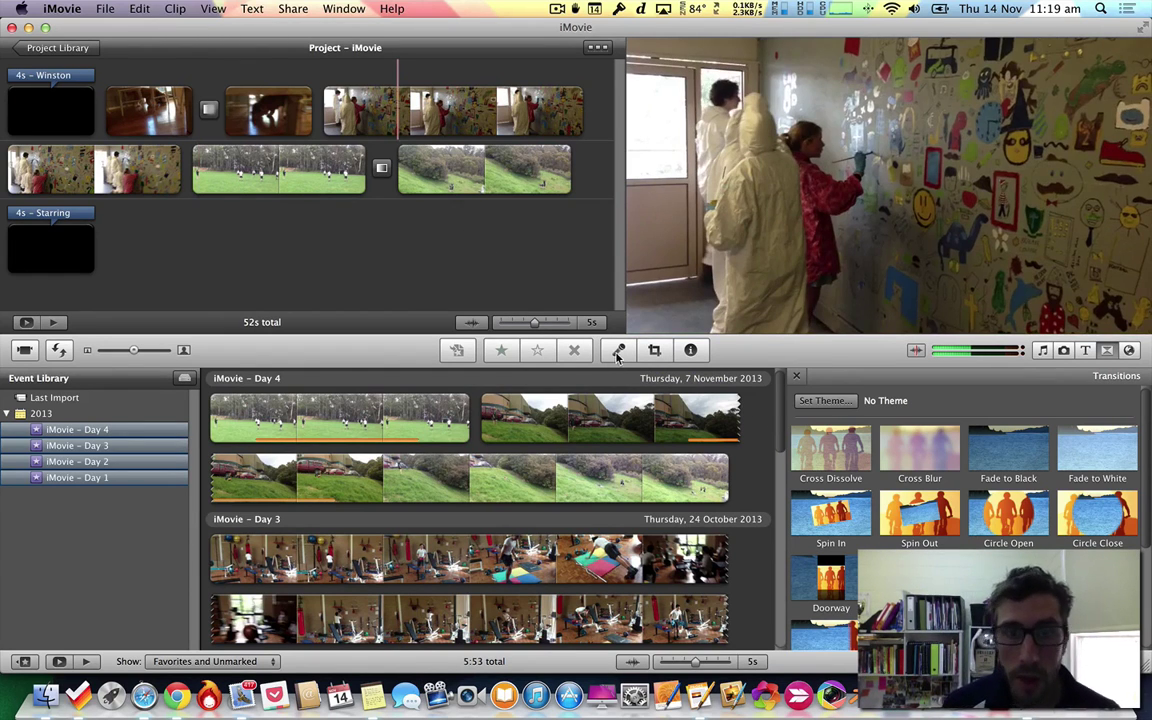
pyautogui.click(233, 106)
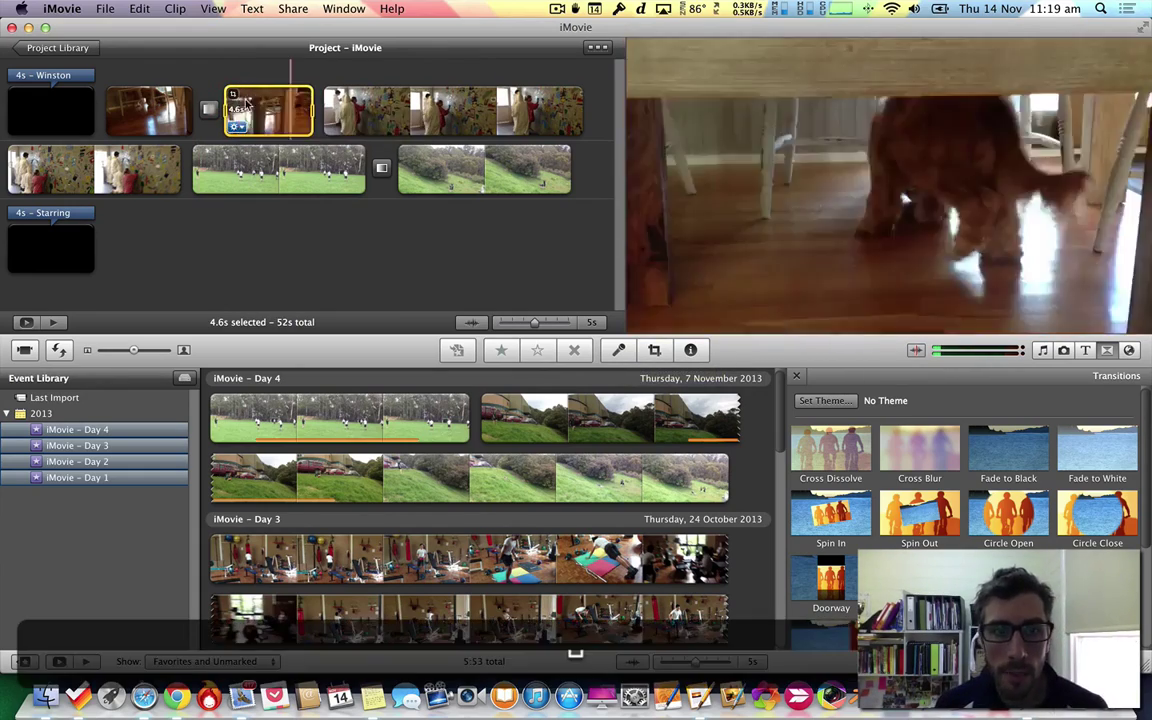
pyautogui.click(240, 72)
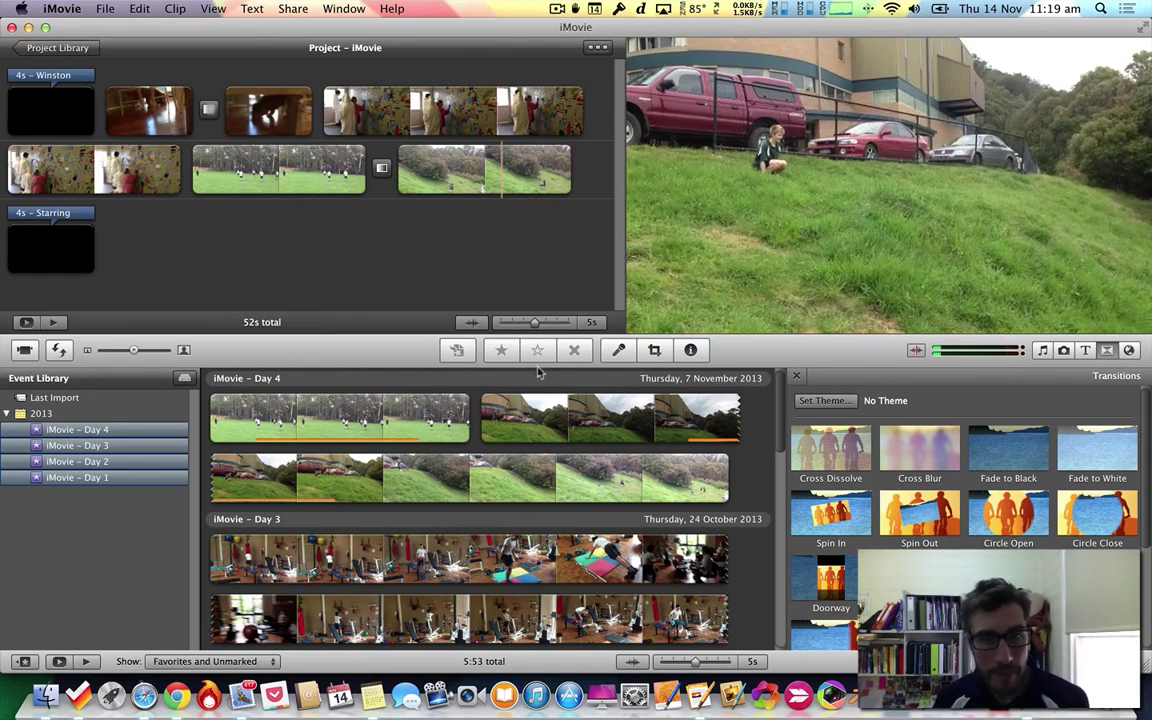
pyautogui.click(275, 110)
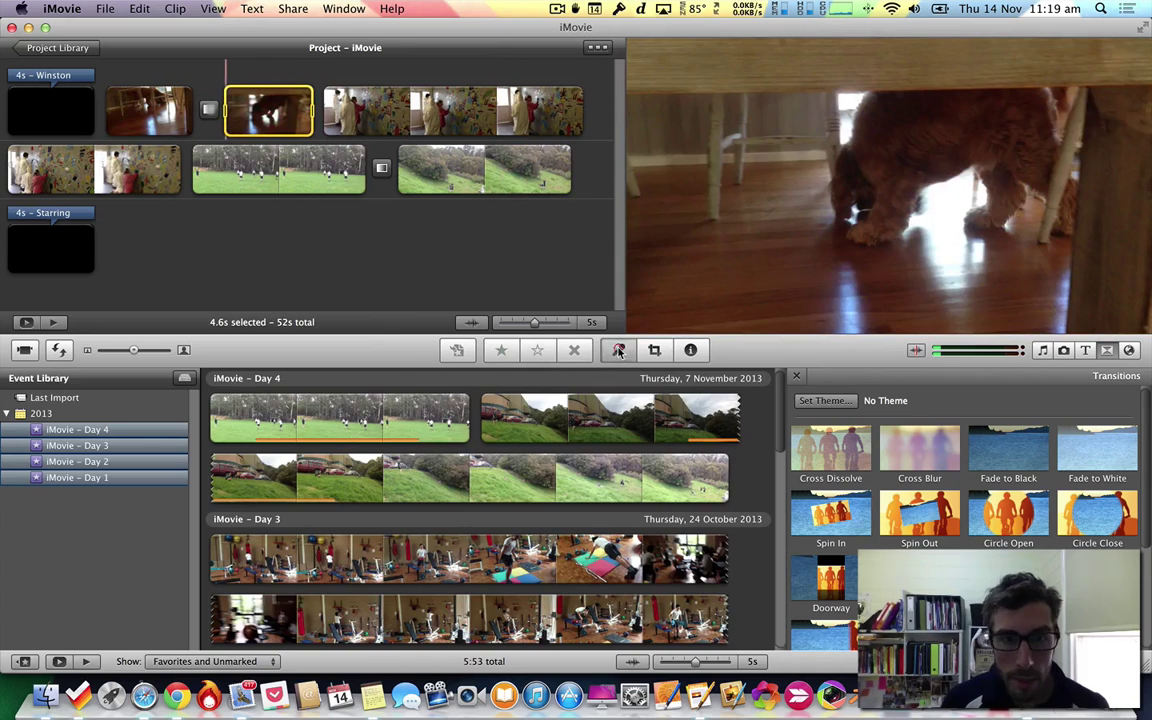
pyautogui.click(619, 350)
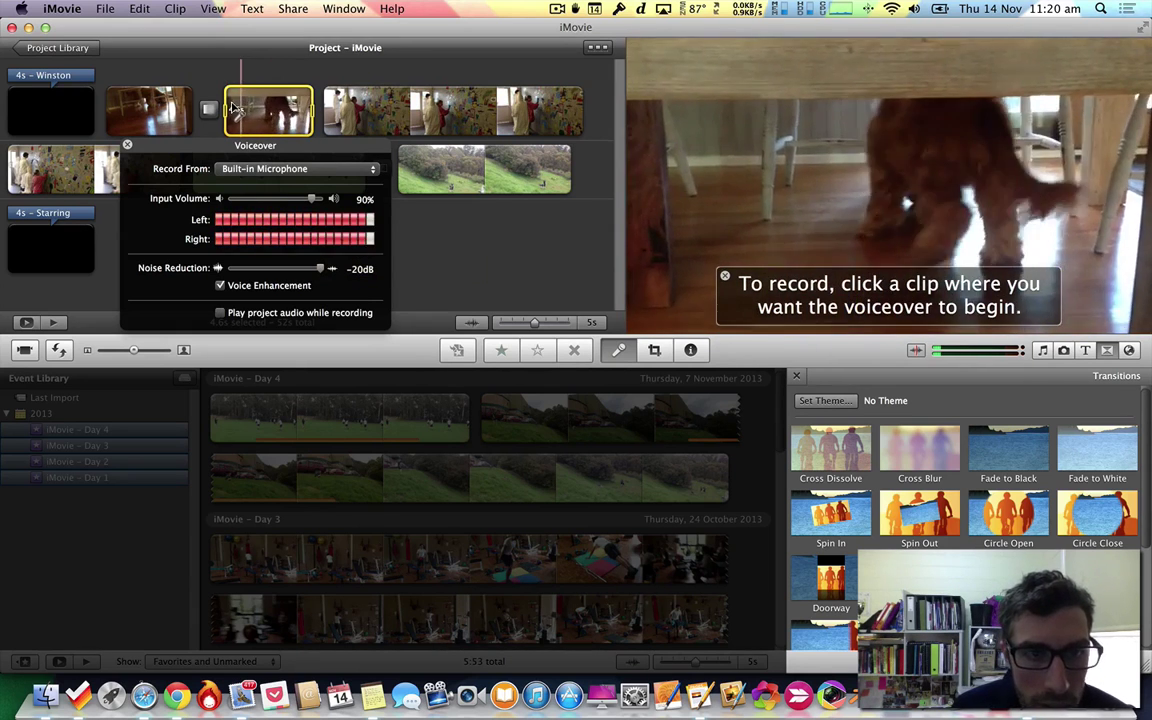
# - Record a 4.6s voiceover over the dog clip, close the recorder and play it back
pyautogui.click(232, 108)
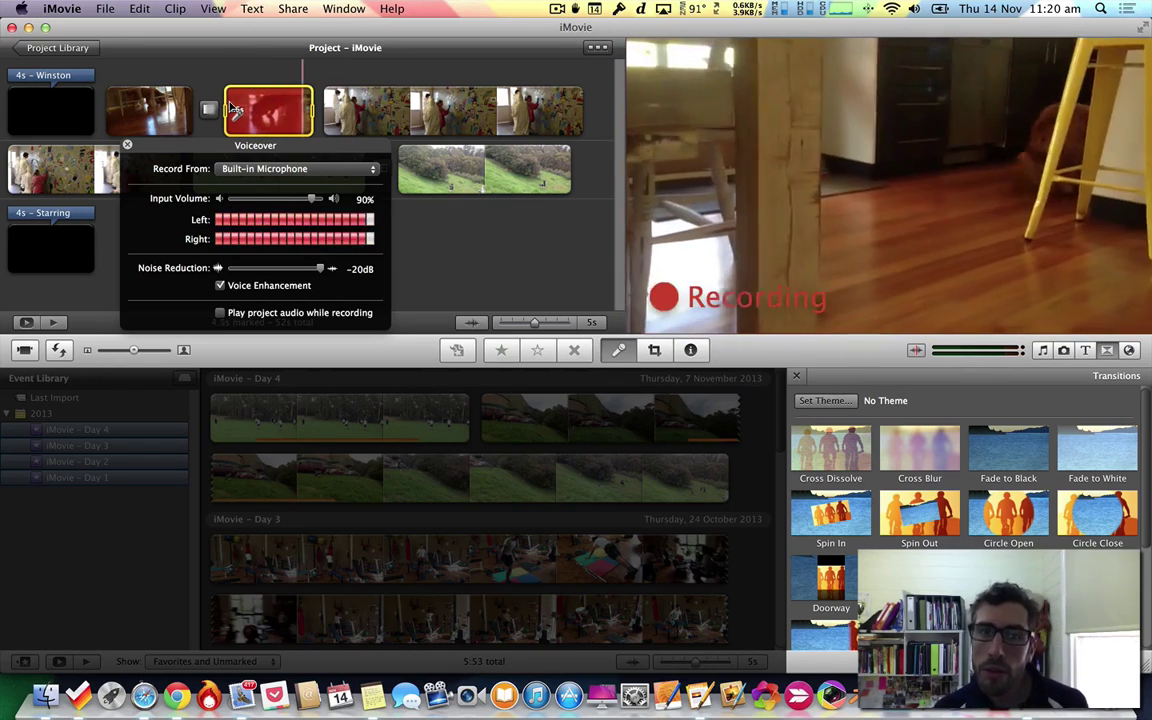
pyautogui.click(233, 108)
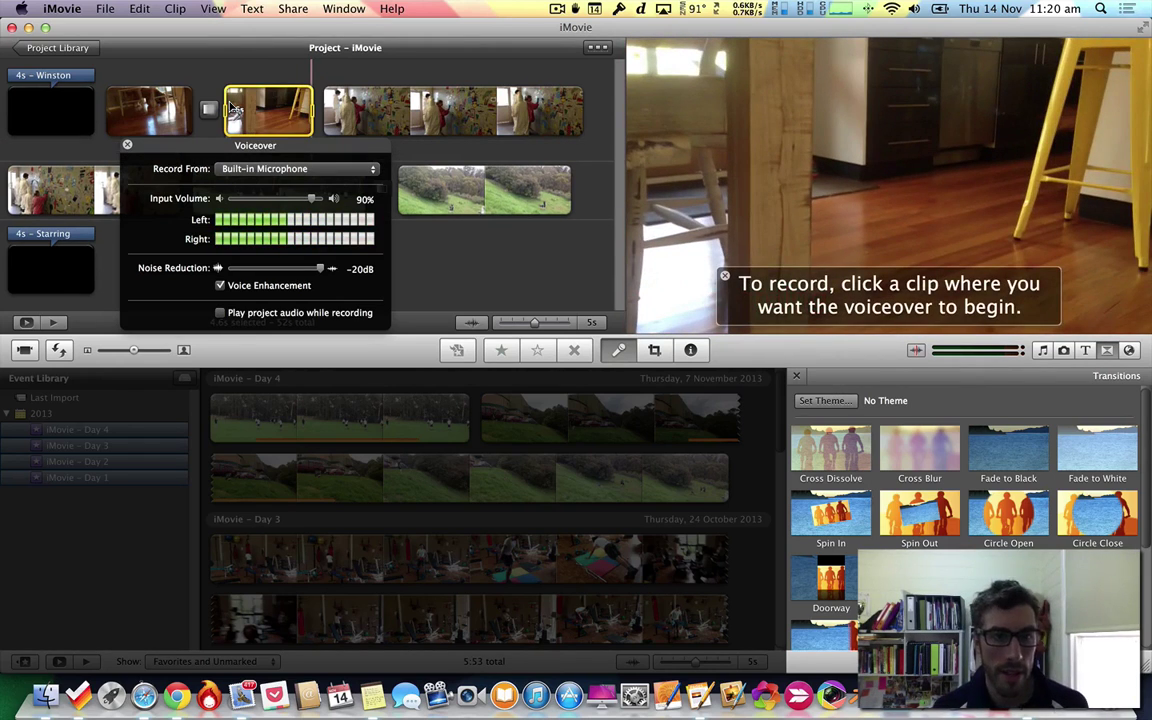
pyautogui.click(127, 146)
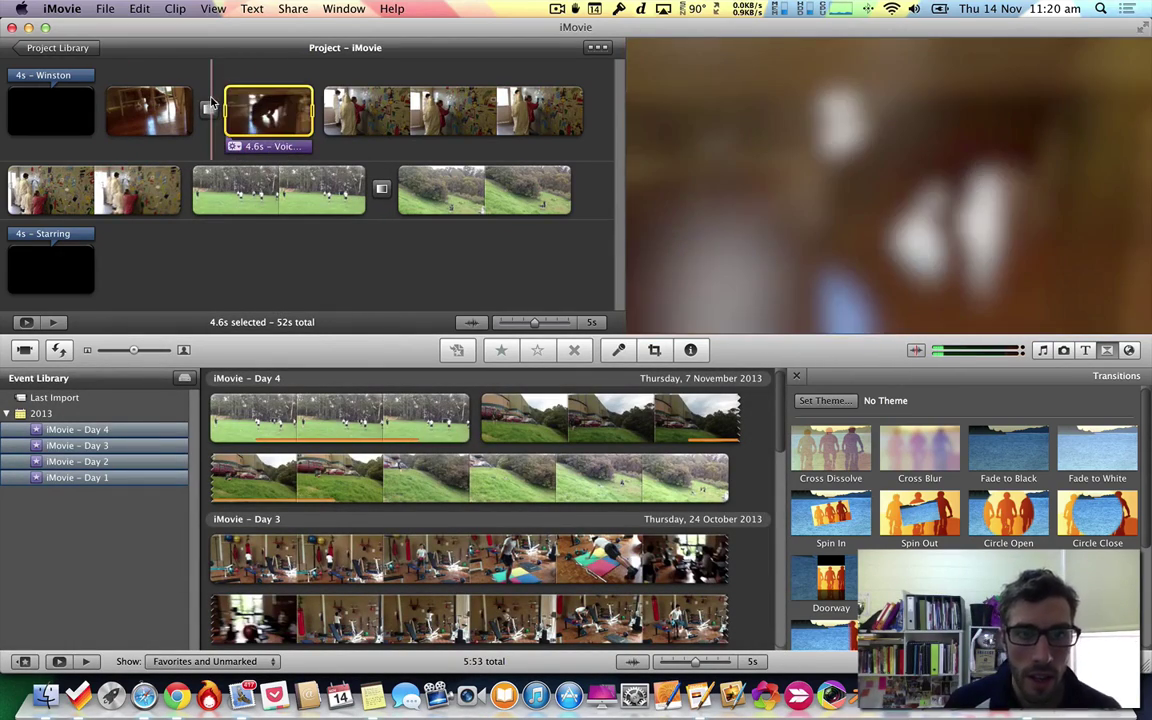
pyautogui.press('space')
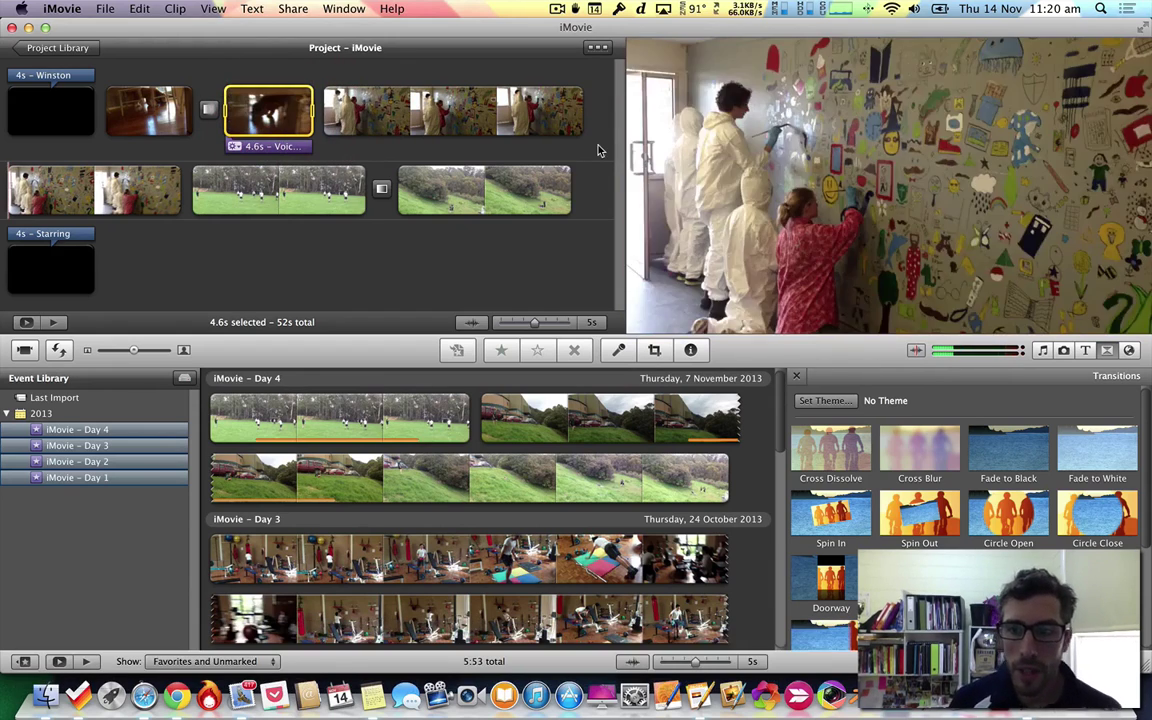
pyautogui.press('/')
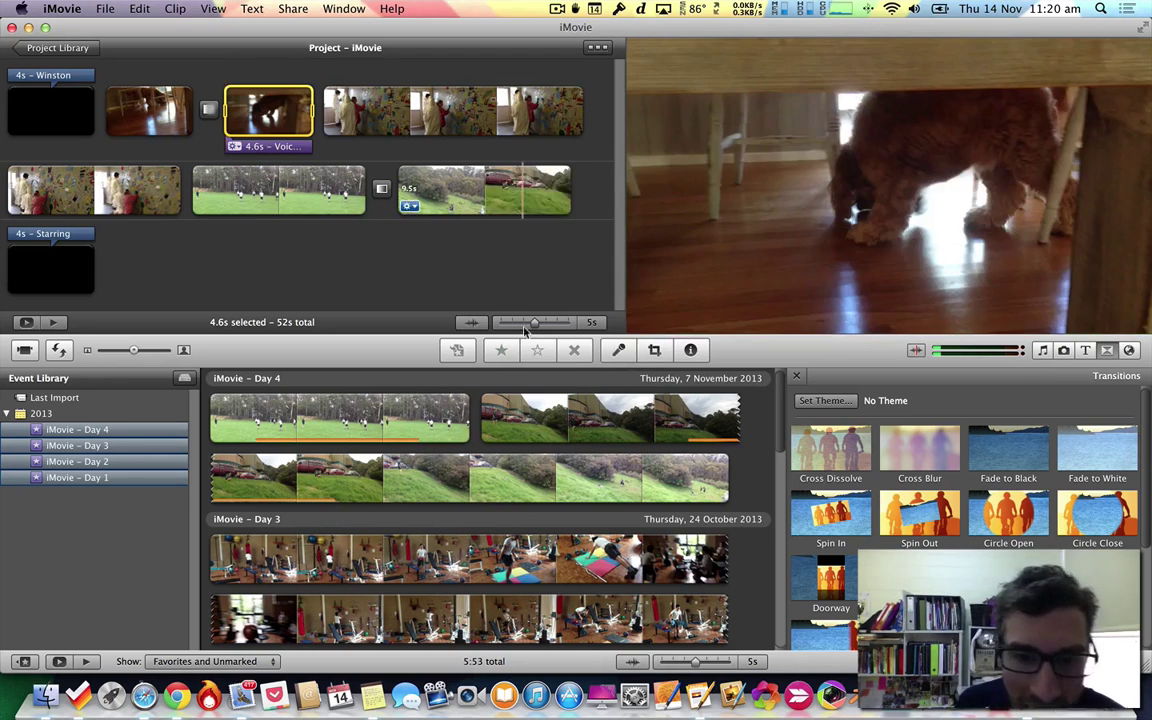
# - Crop the first wall-painting clip to a smaller frame shifted across the painted wall
pyautogui.click(655, 349)
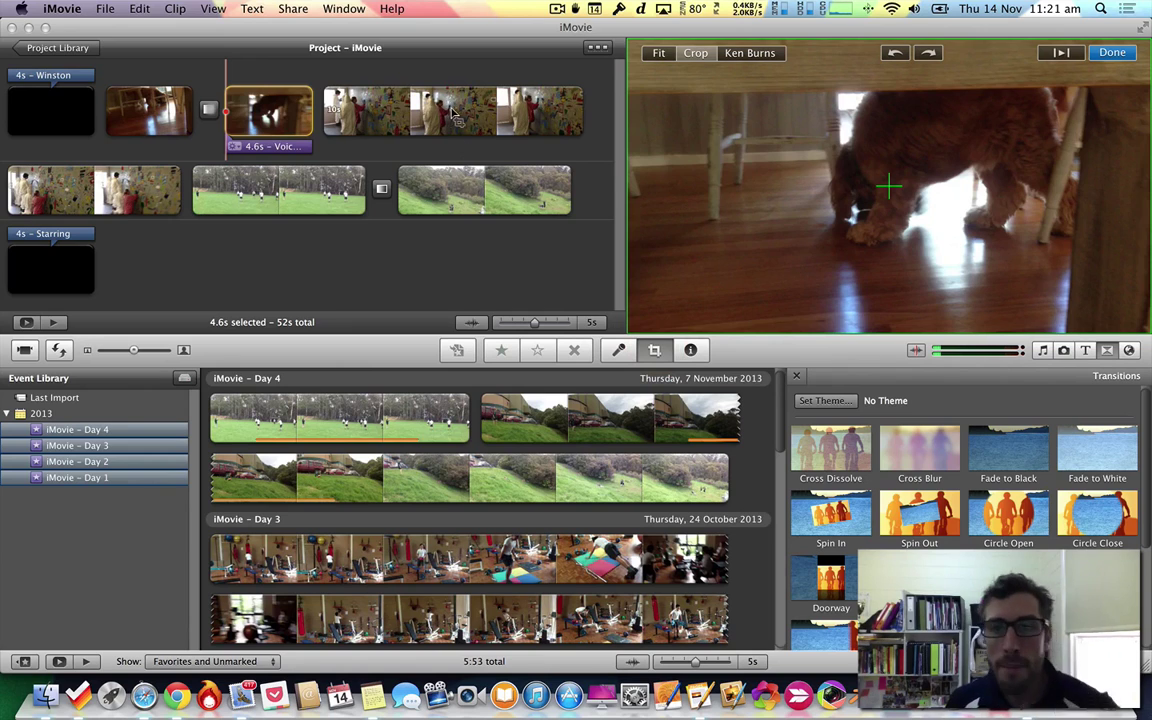
pyautogui.click(398, 122)
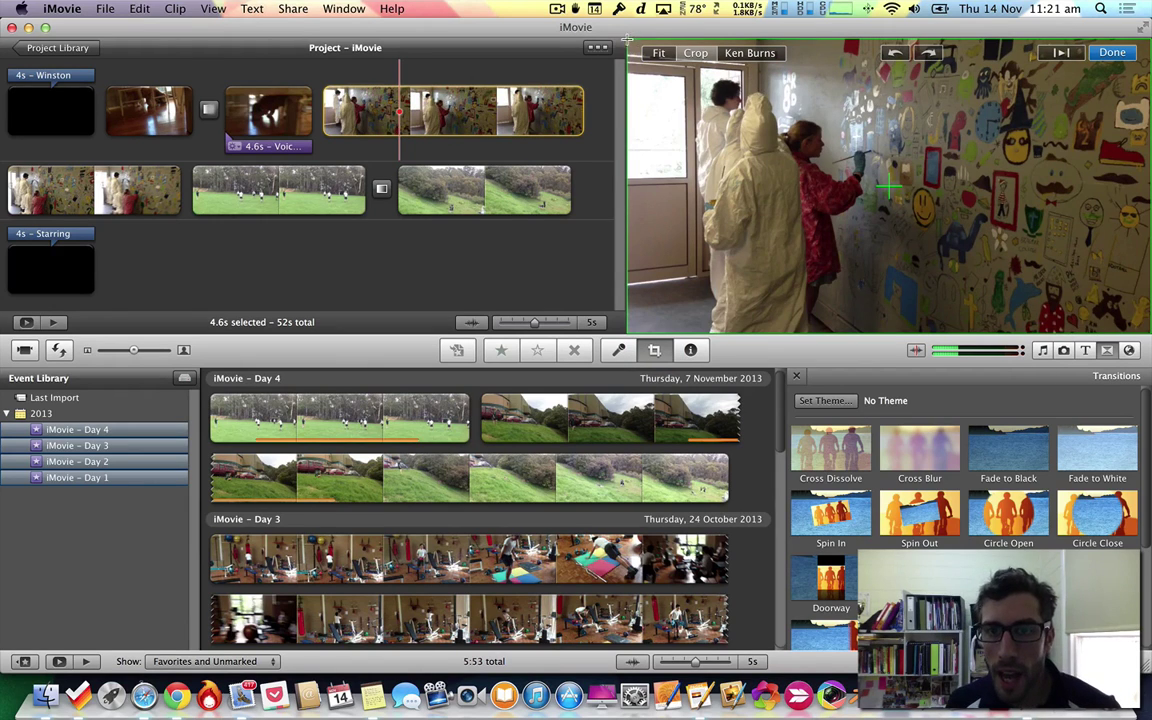
pyautogui.click(657, 53)
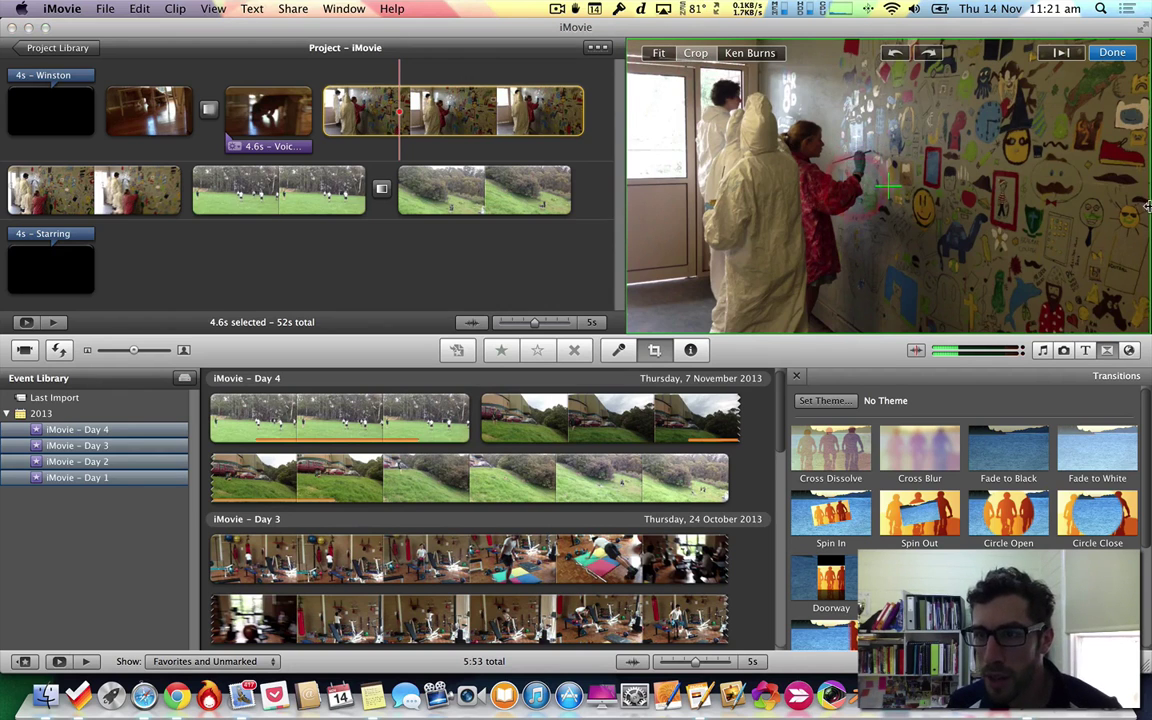
pyautogui.moveTo(1147, 204); pyautogui.dragTo(972, 185)
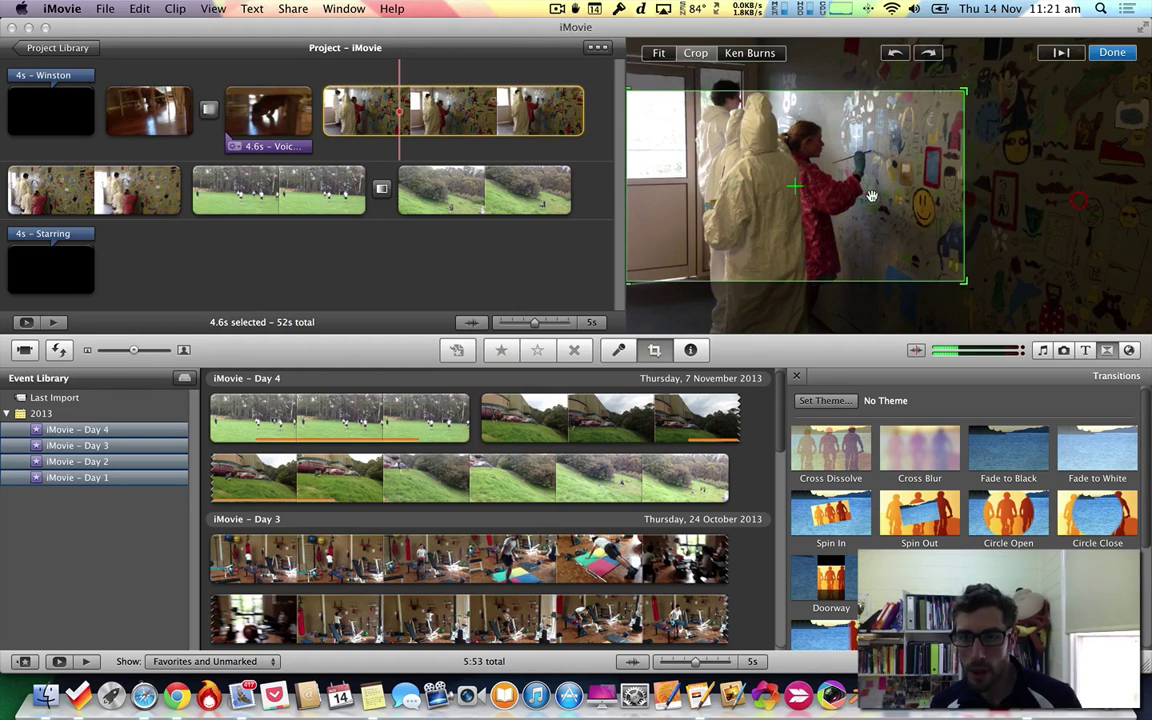
pyautogui.moveTo(874, 187); pyautogui.dragTo(978, 195)
pyautogui.press('Return')
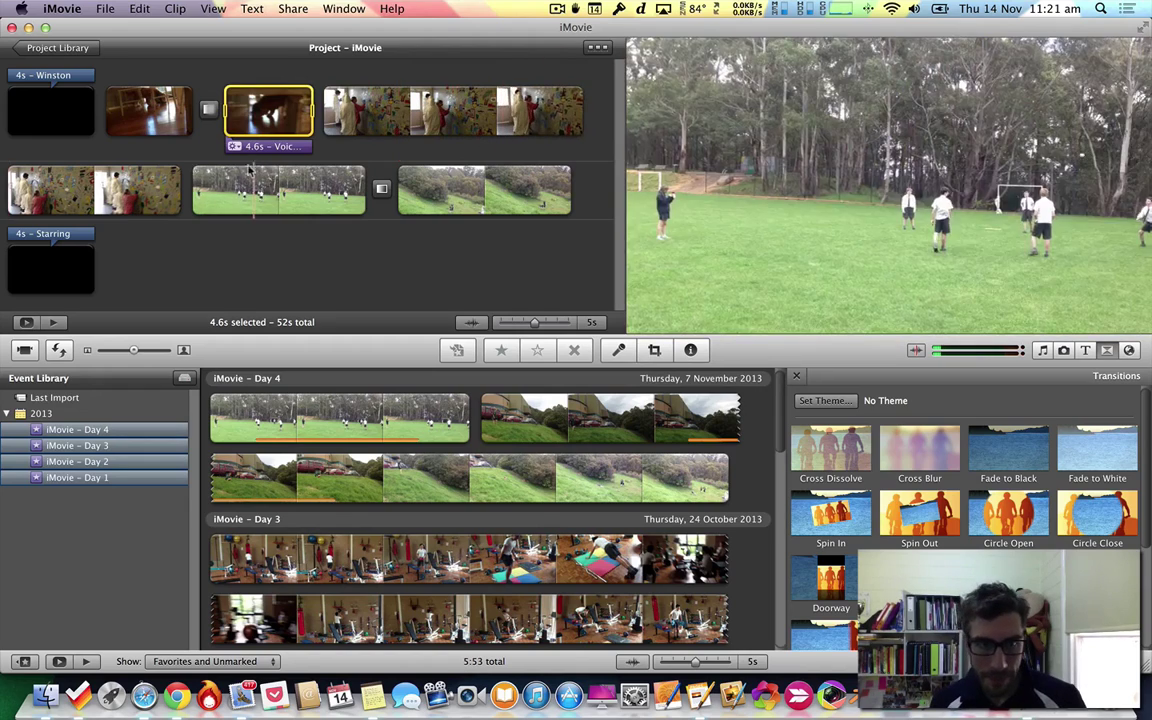
# - Set the hillside clip's Ken Burns start frame smaller and lower, onto the grass
pyautogui.click(447, 199)
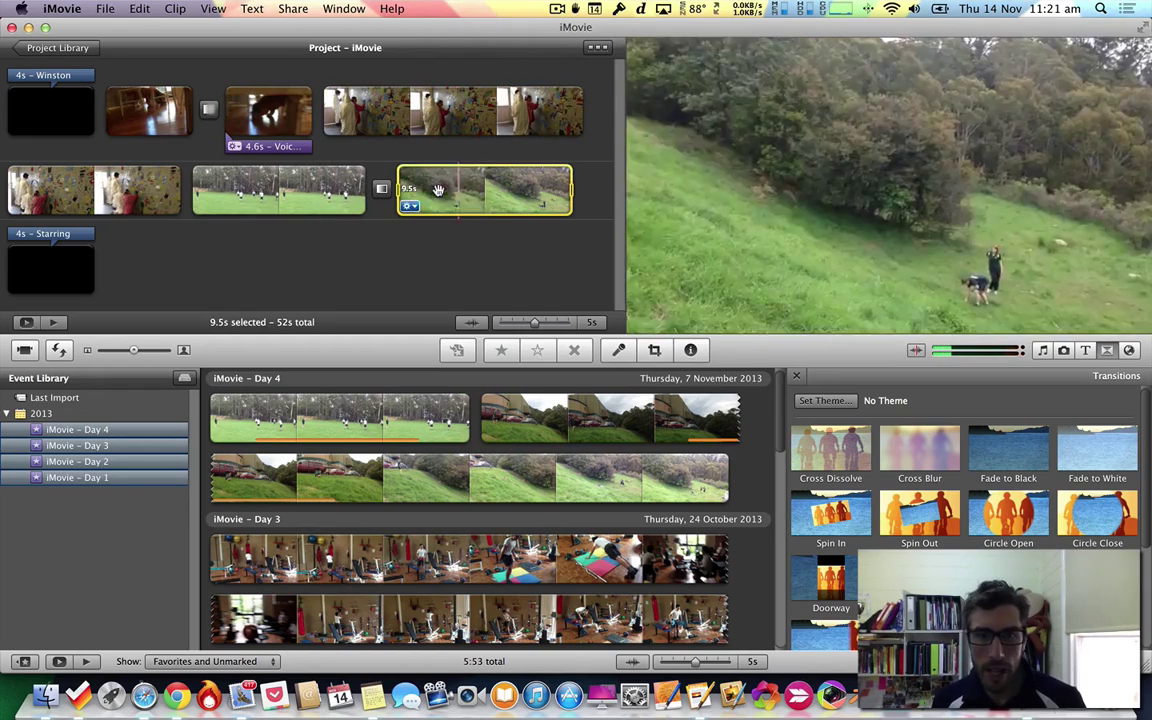
pyautogui.click(656, 351)
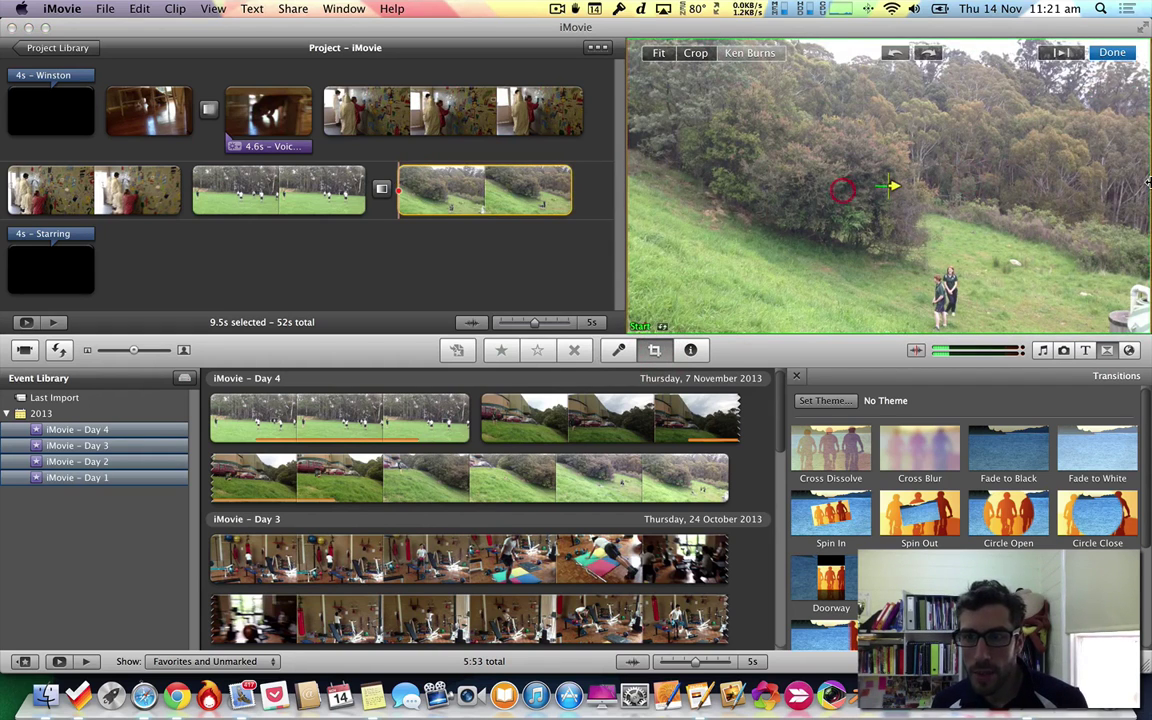
pyautogui.moveTo(1148, 182); pyautogui.dragTo(931, 186)
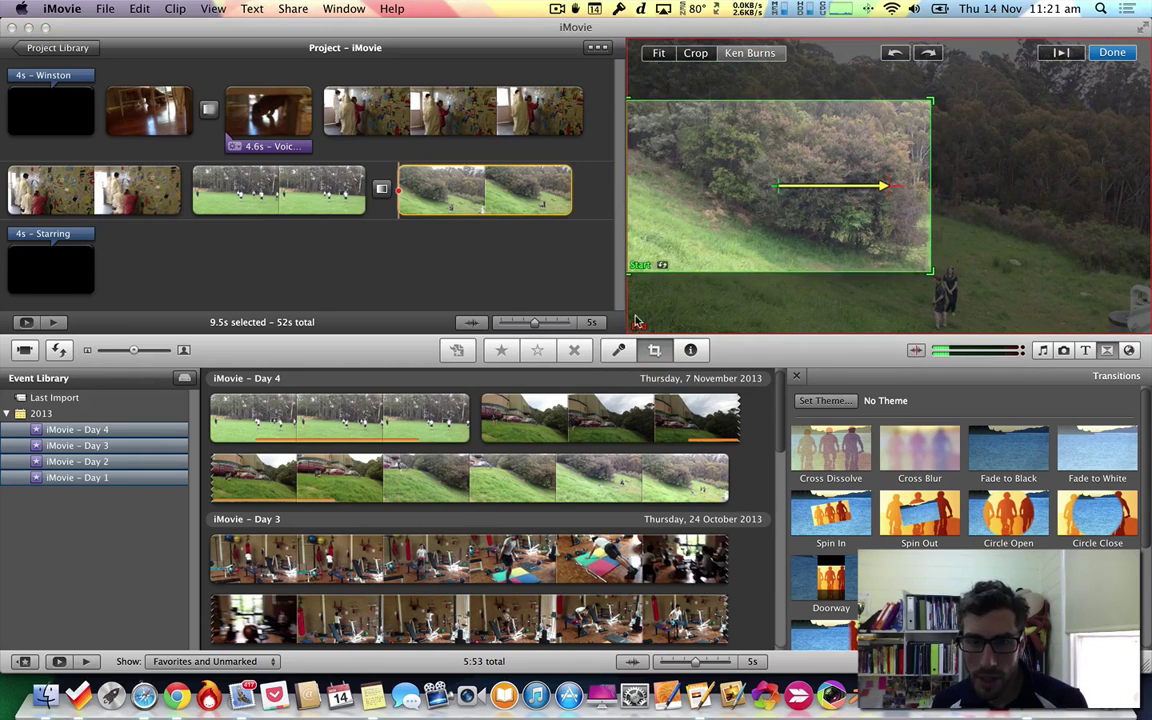
pyautogui.moveTo(805, 236); pyautogui.dragTo(955, 298)
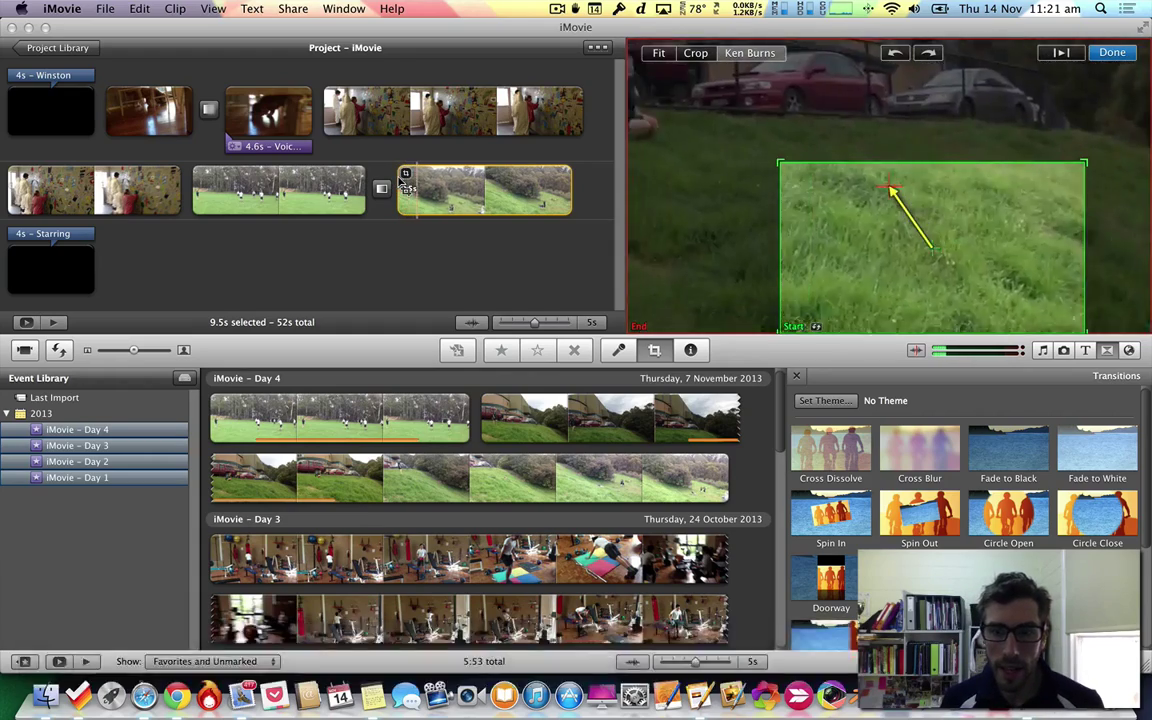
pyautogui.click(1112, 52)
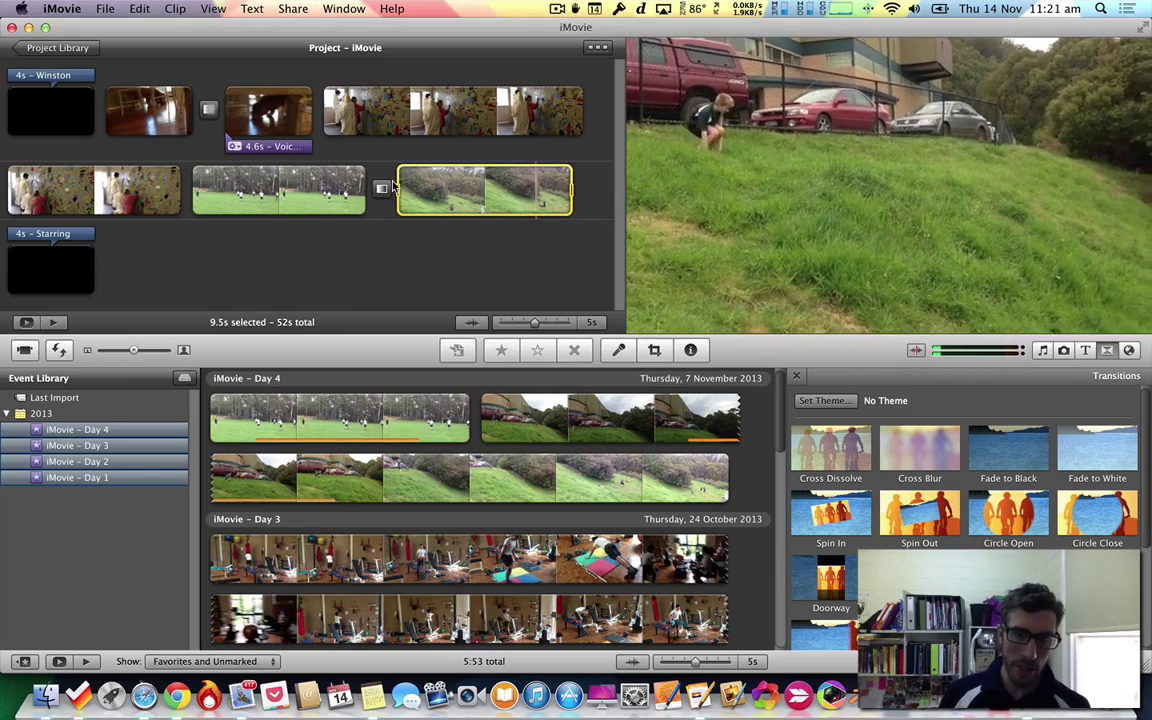
# - Ken Burns the second-row wall clip from full frame to a tight end frame on the wall
pyautogui.click(349, 120)
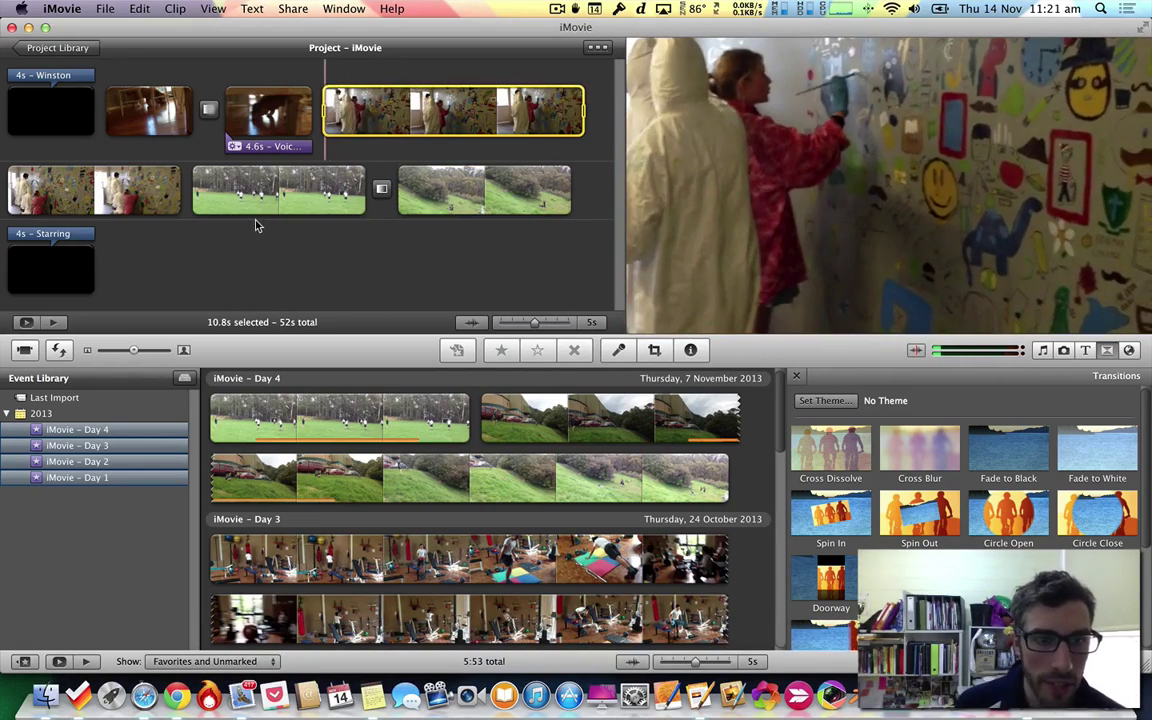
pyautogui.click(40, 185)
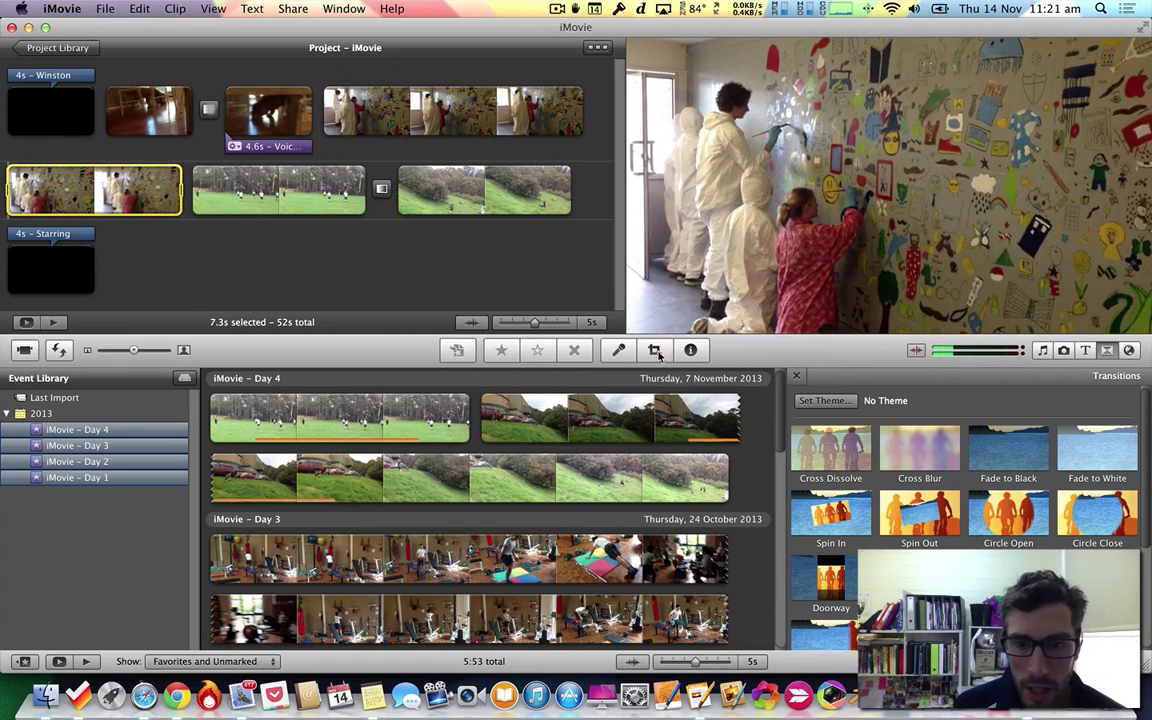
pyautogui.click(655, 351)
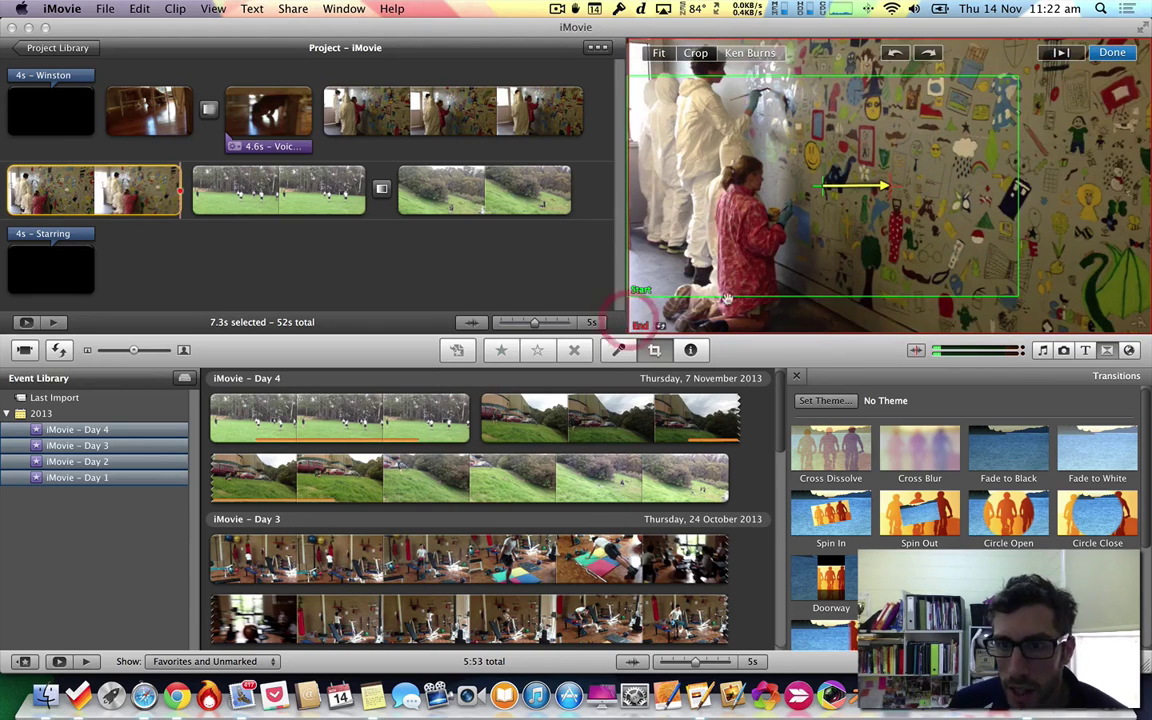
pyautogui.moveTo(1148, 188); pyautogui.dragTo(887, 105)
pyautogui.moveTo(832, 215); pyautogui.dragTo(950, 215)
pyautogui.click(975, 295)
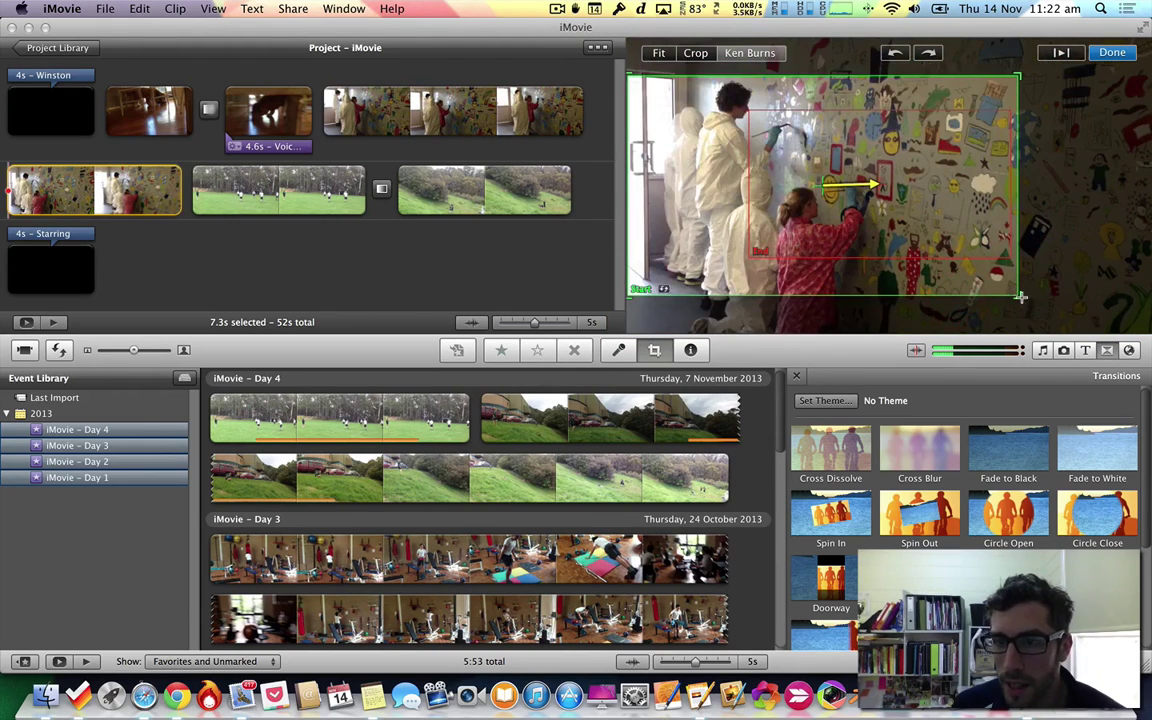
pyautogui.moveTo(1020, 296); pyautogui.dragTo(1147, 385)
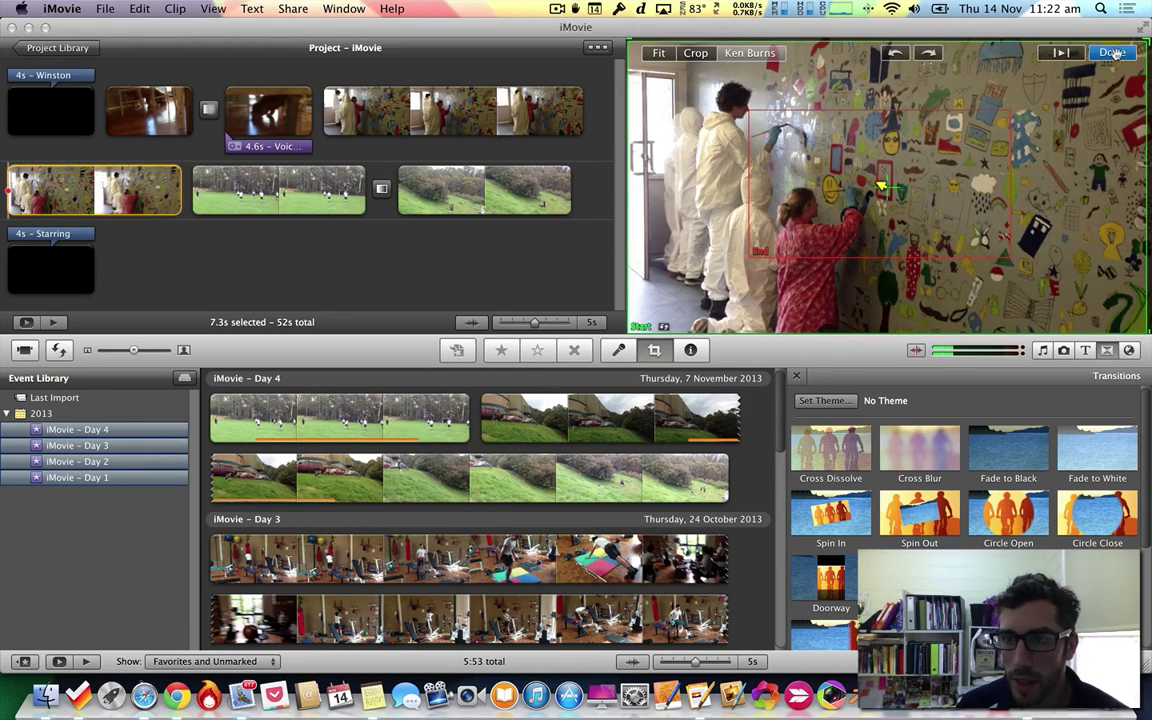
pyautogui.click(1113, 52)
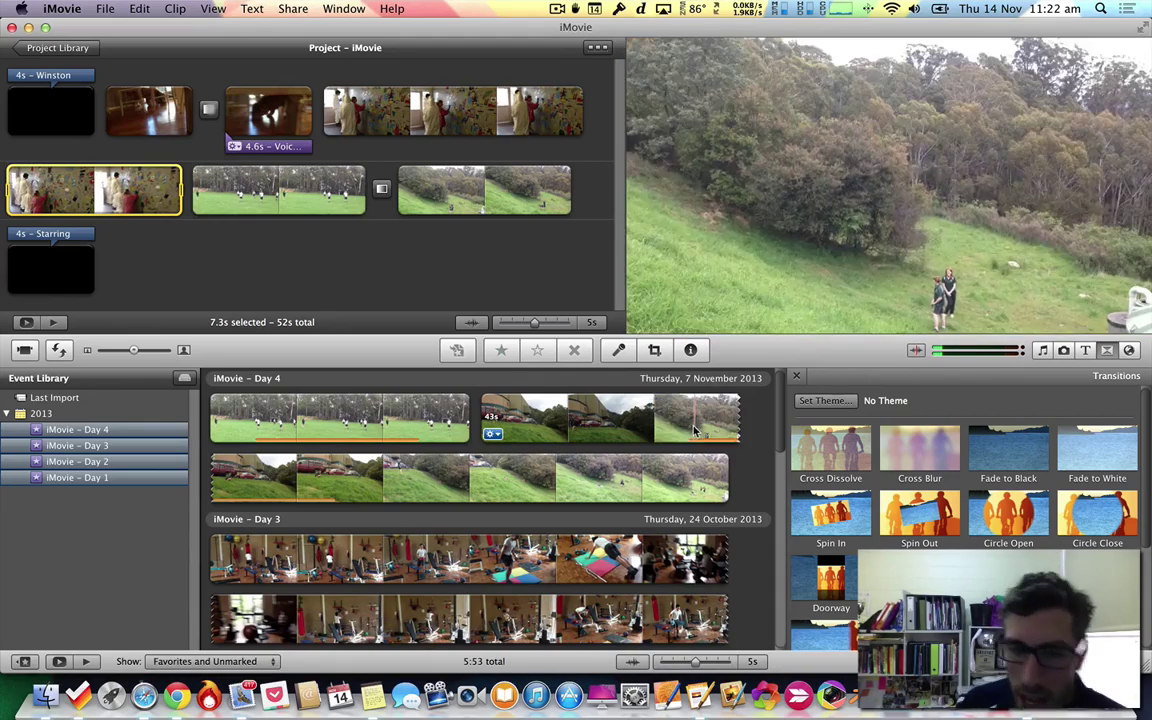
# - Find the long Day 3 gym clip, check its details, and open its context menu
pyautogui.scroll(-10, 590, 470)
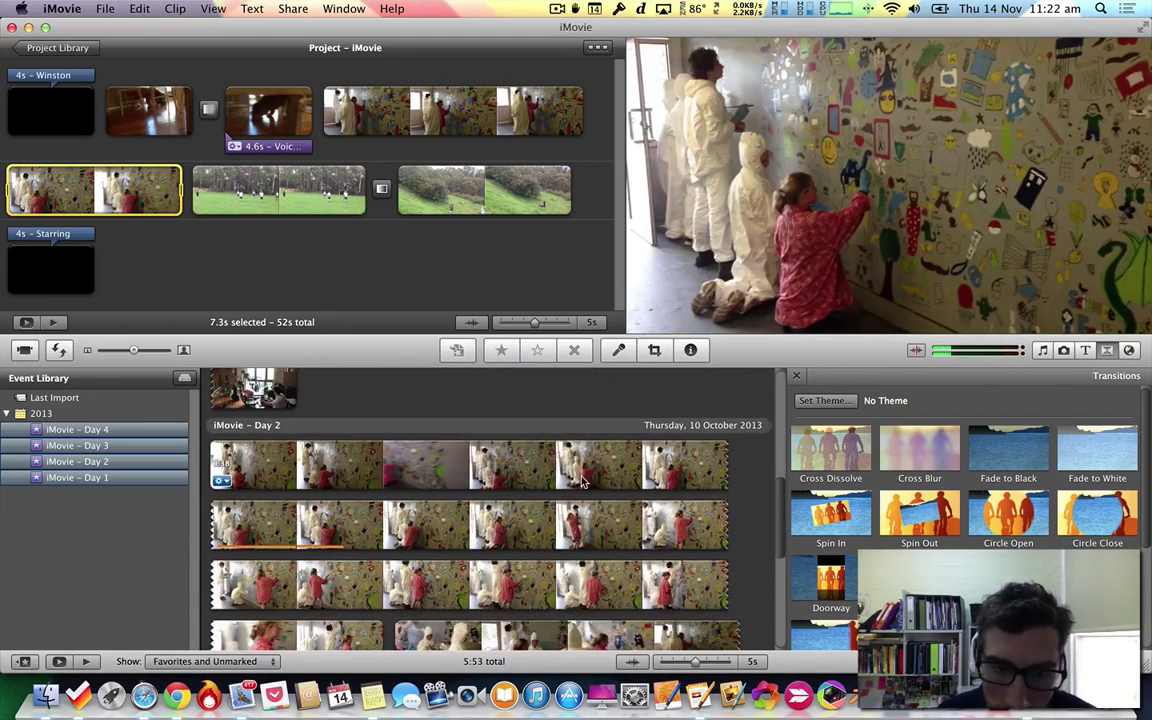
pyautogui.scroll(-5, 583, 483)
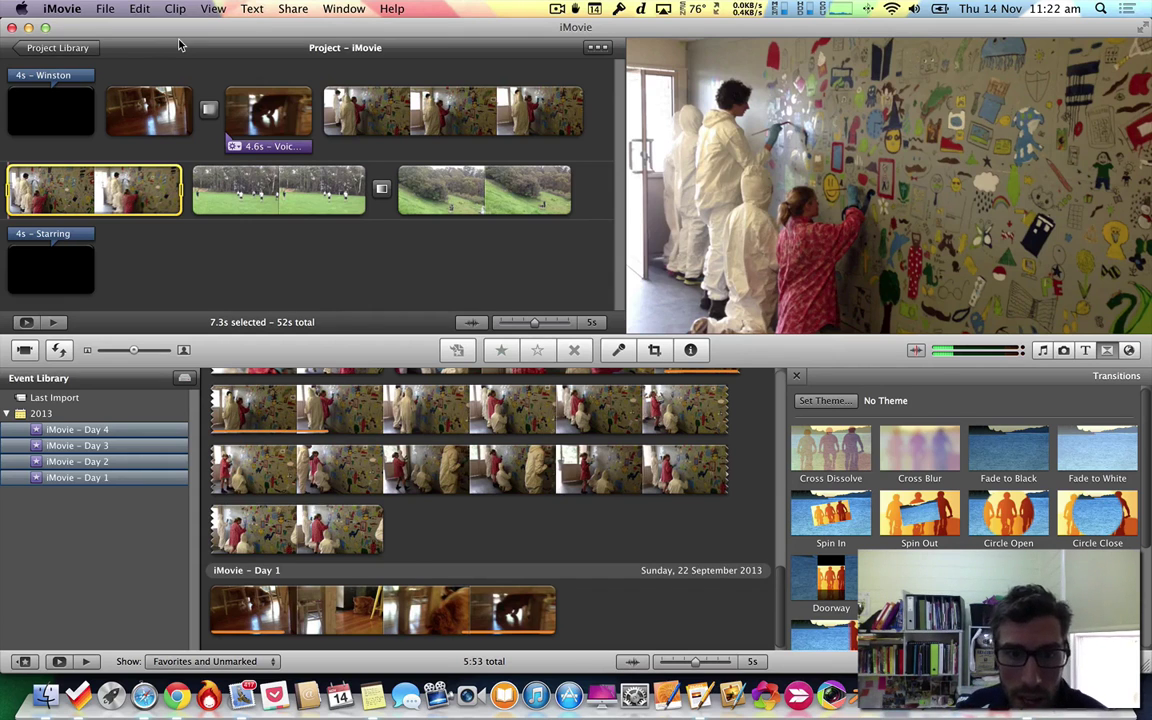
pyautogui.scroll(5, 434, 530)
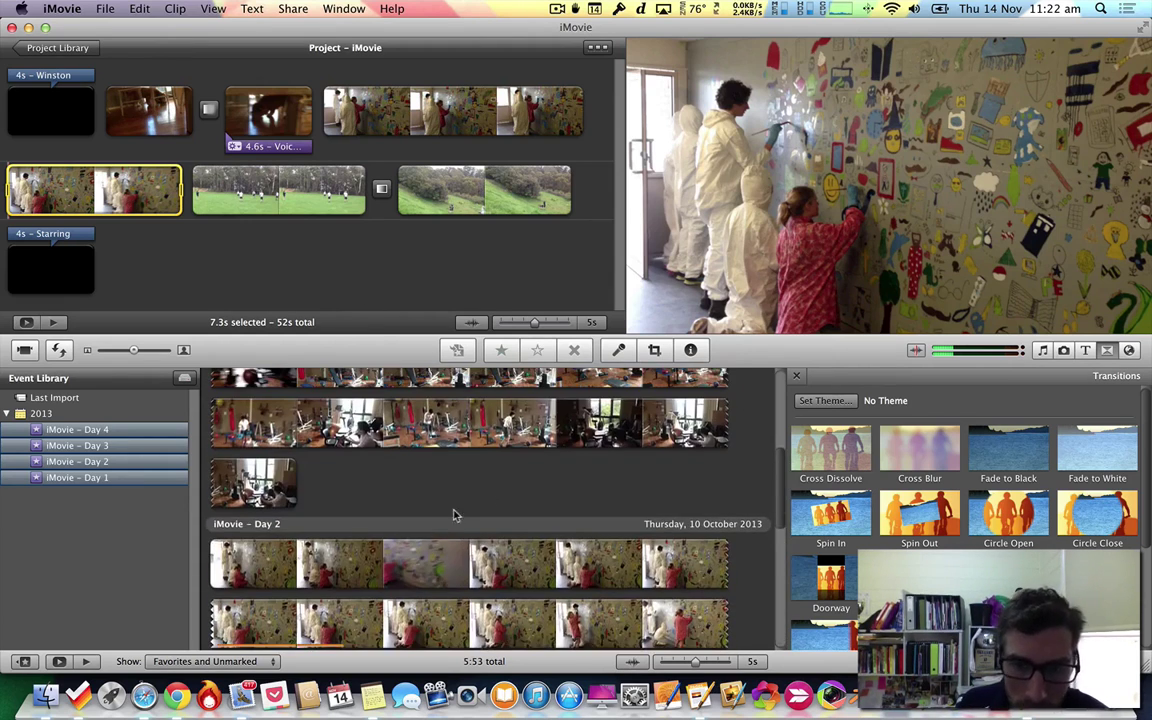
pyautogui.click(516, 432)
pyautogui.scroll(5, 618, 485)
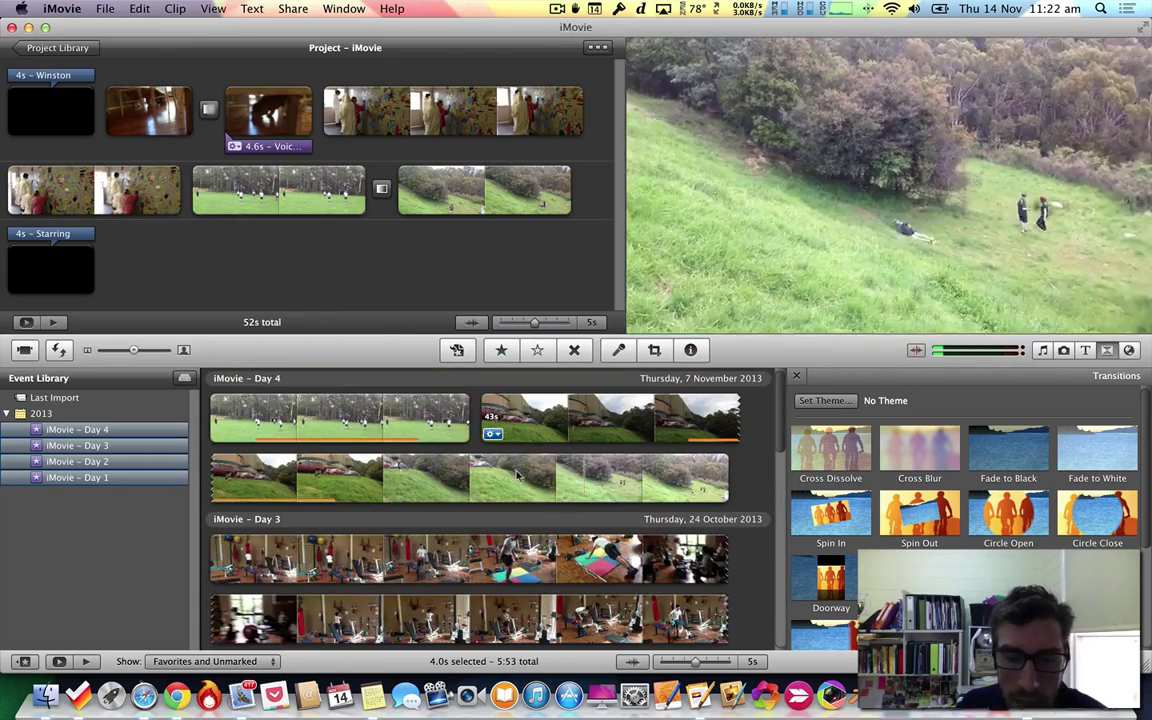
pyautogui.scroll(-4, 450, 478)
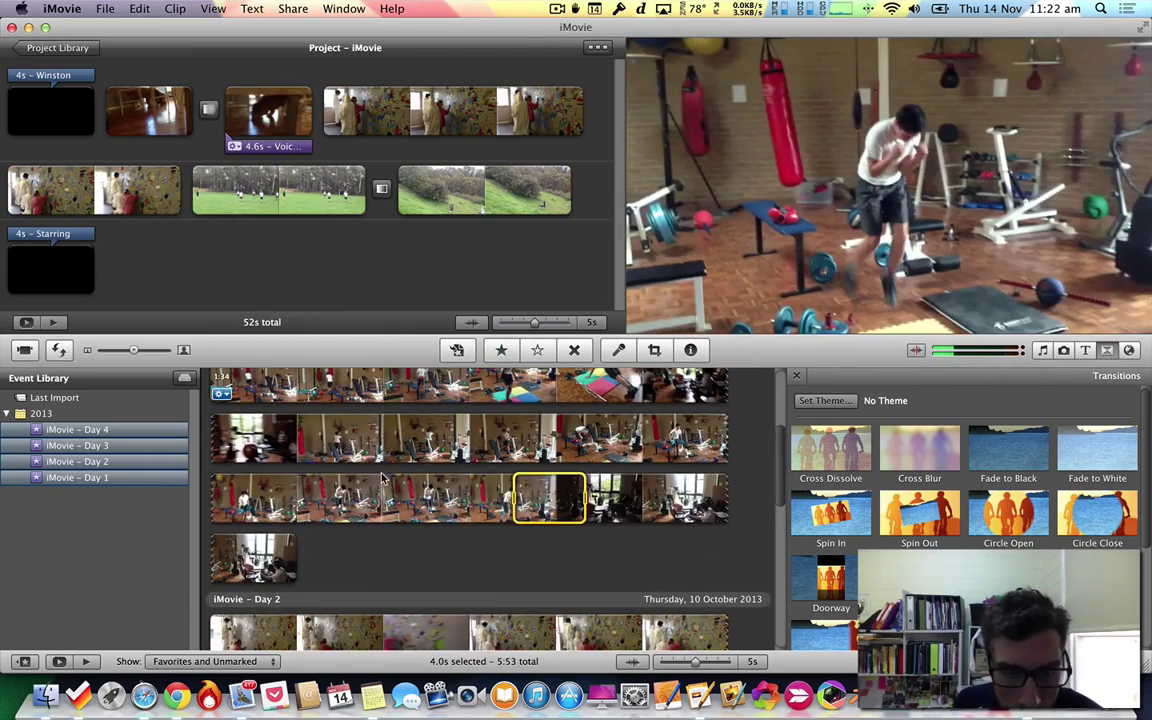
pyautogui.scroll(3, 395, 490)
pyautogui.scroll(-5, 418, 530)
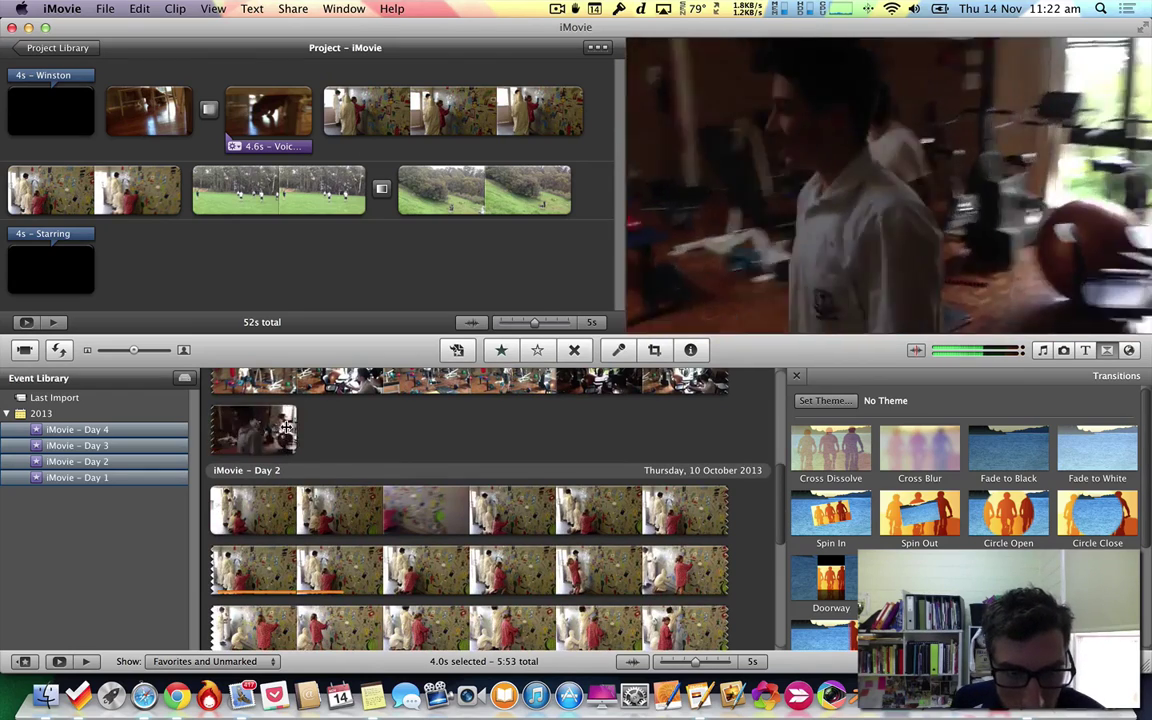
pyautogui.doubleClick(262, 385)
pyautogui.click(389, 331)
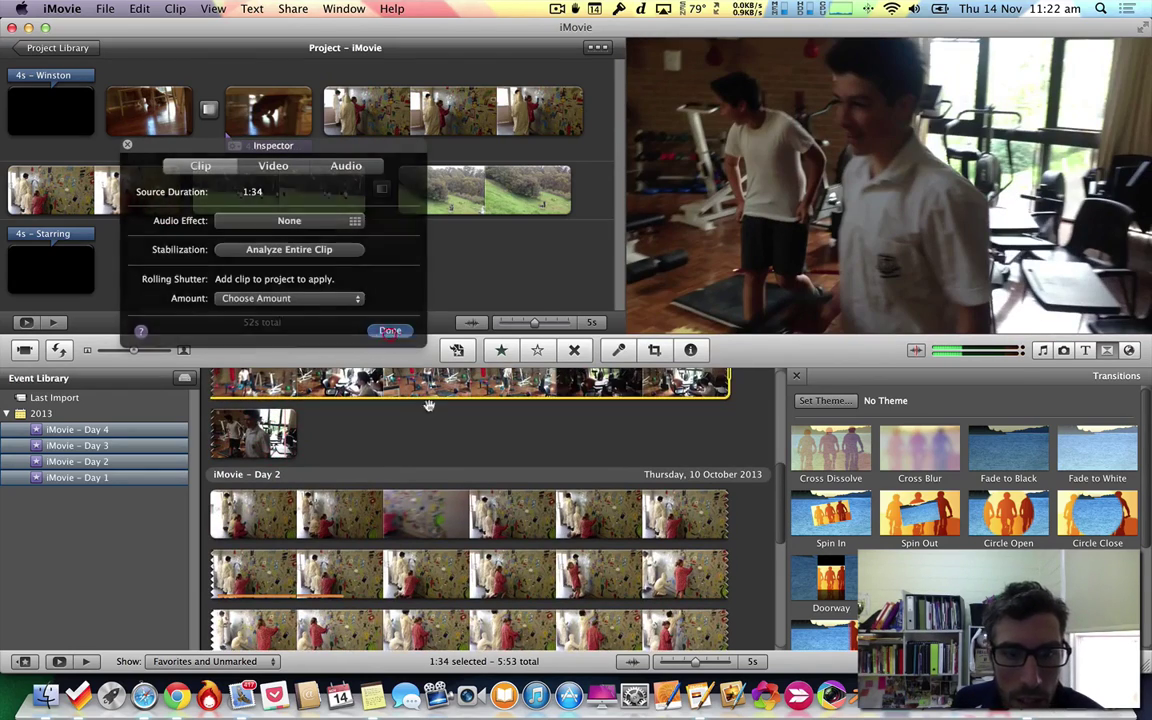
pyautogui.rightClick(476, 459)
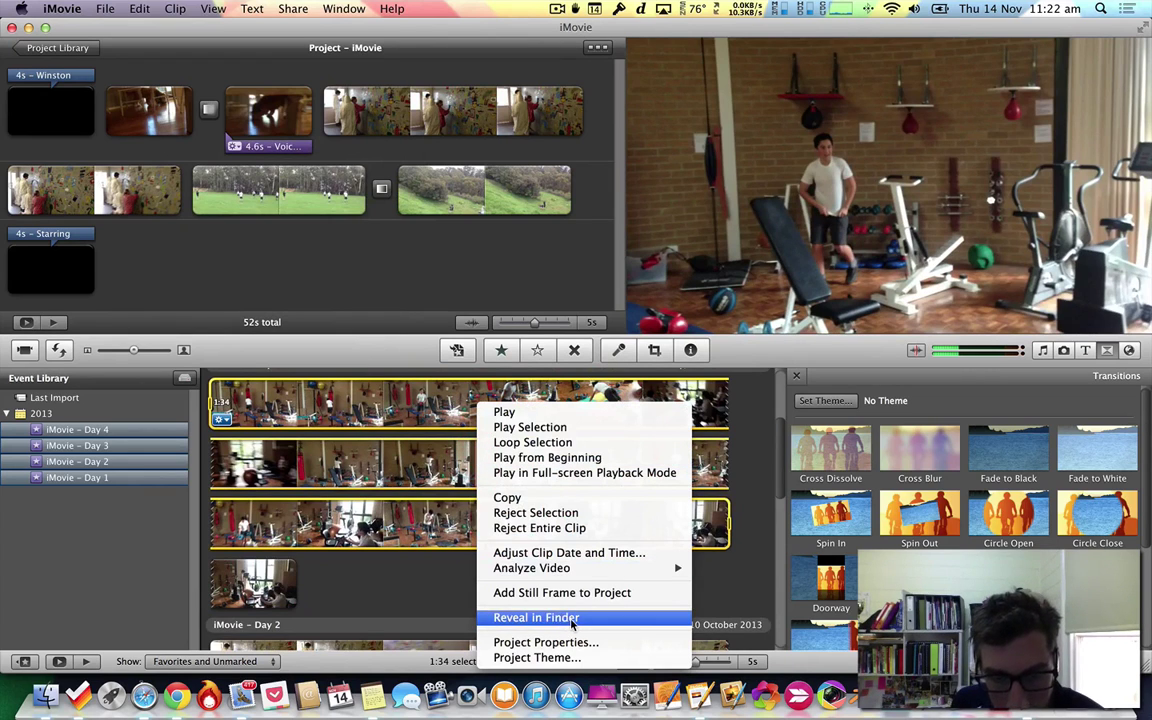
# - Reveal the gym clip's 292.9 MB .mov file in the Day 3 Finder folder, then close it
pyautogui.click(535, 618)
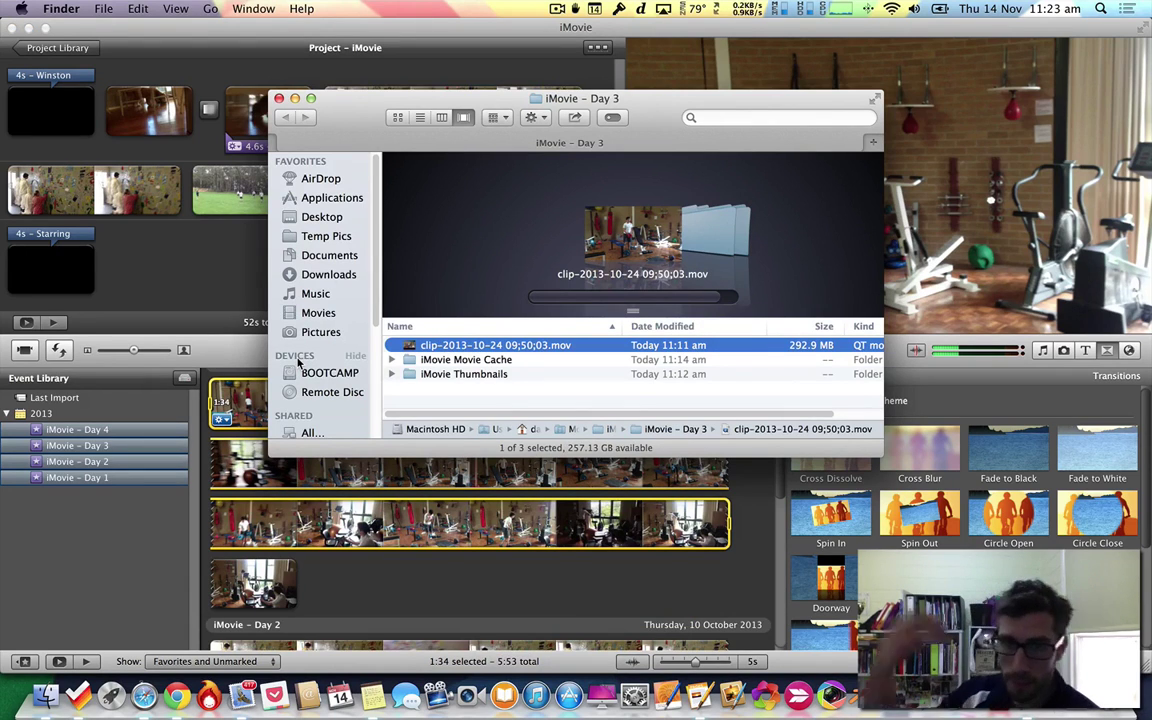
pyautogui.click(279, 99)
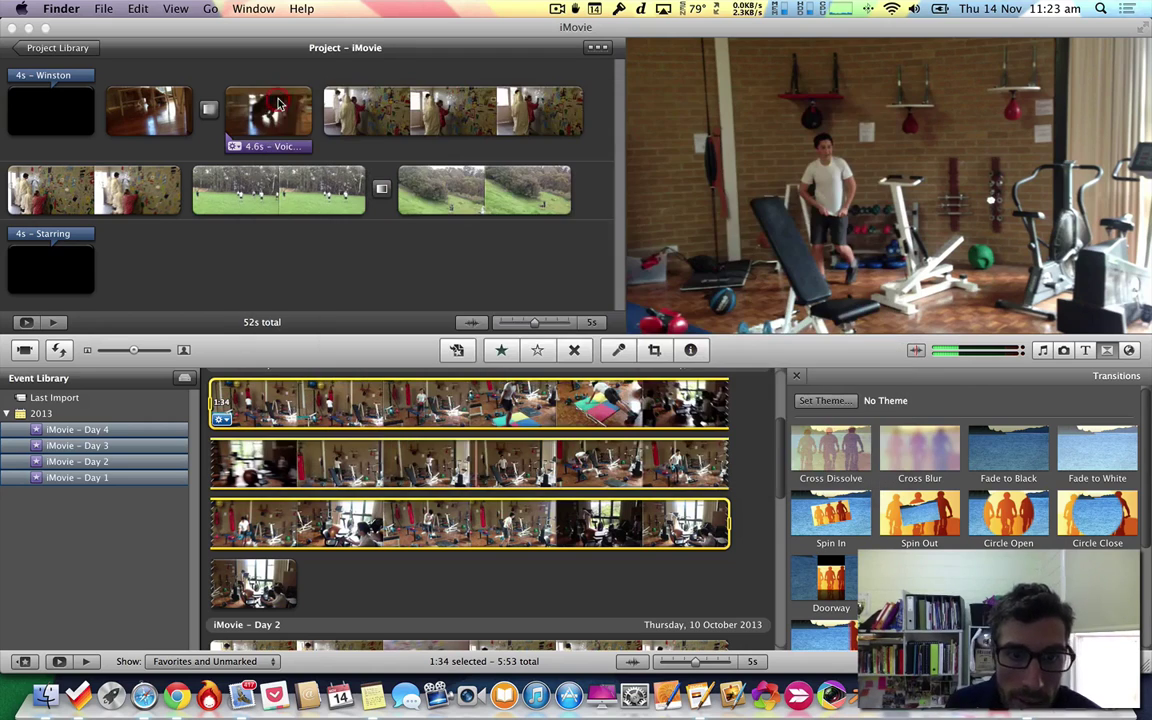
pyautogui.press('shift+super')
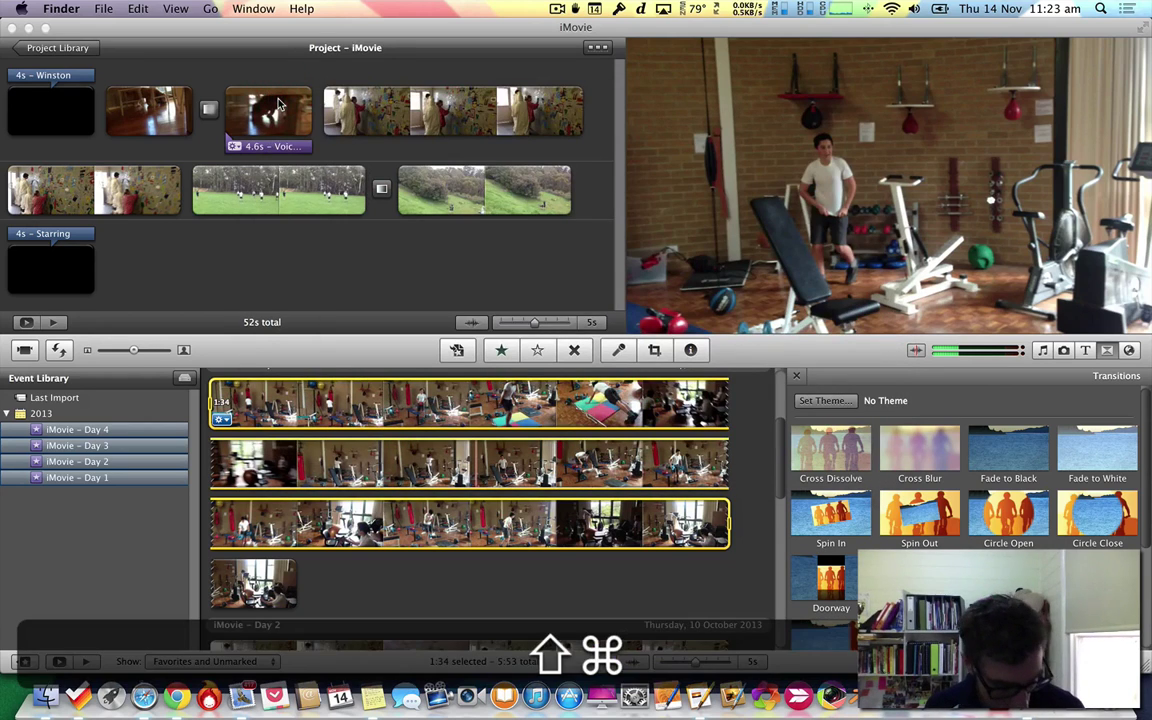